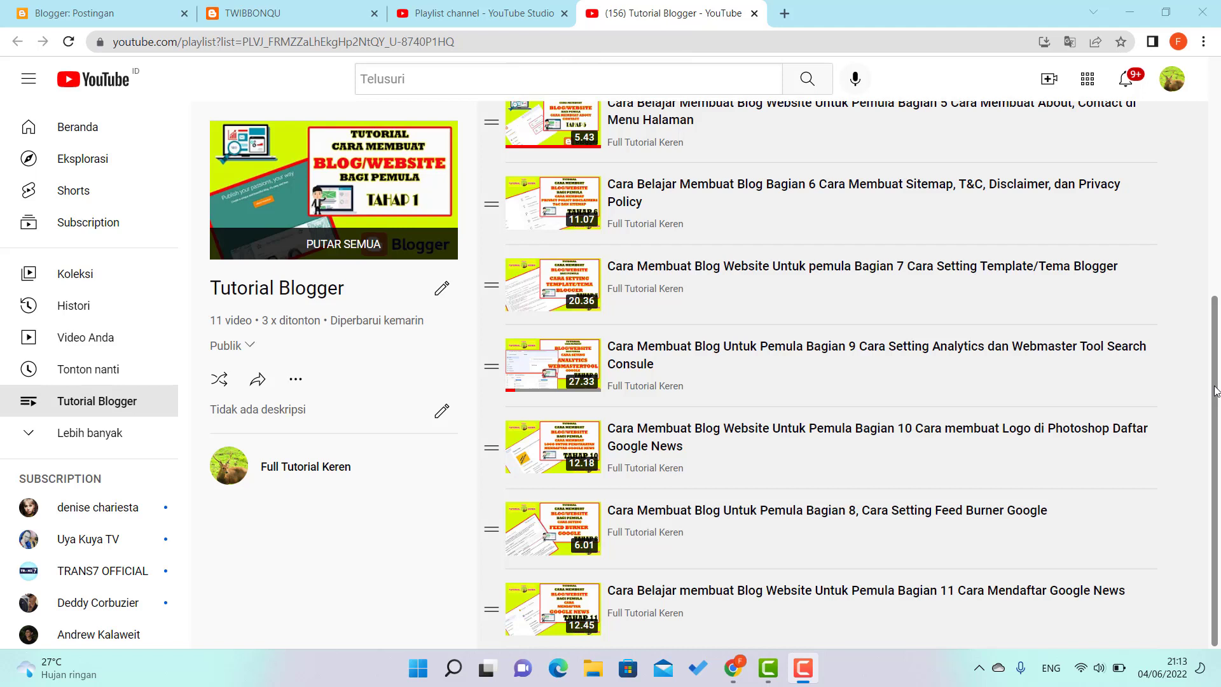
Look through the list of videos in the Tutorial Blogger playlist
drag(1215, 391, 1215, 325)
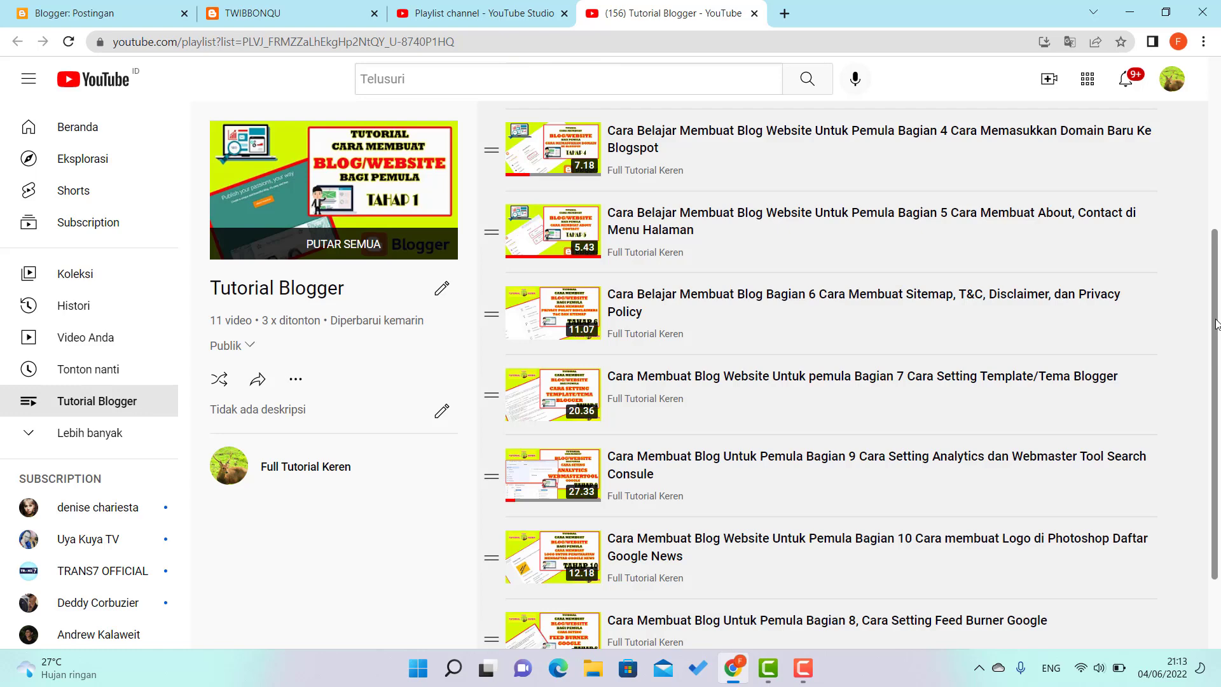
drag(1215, 325, 1215, 149)
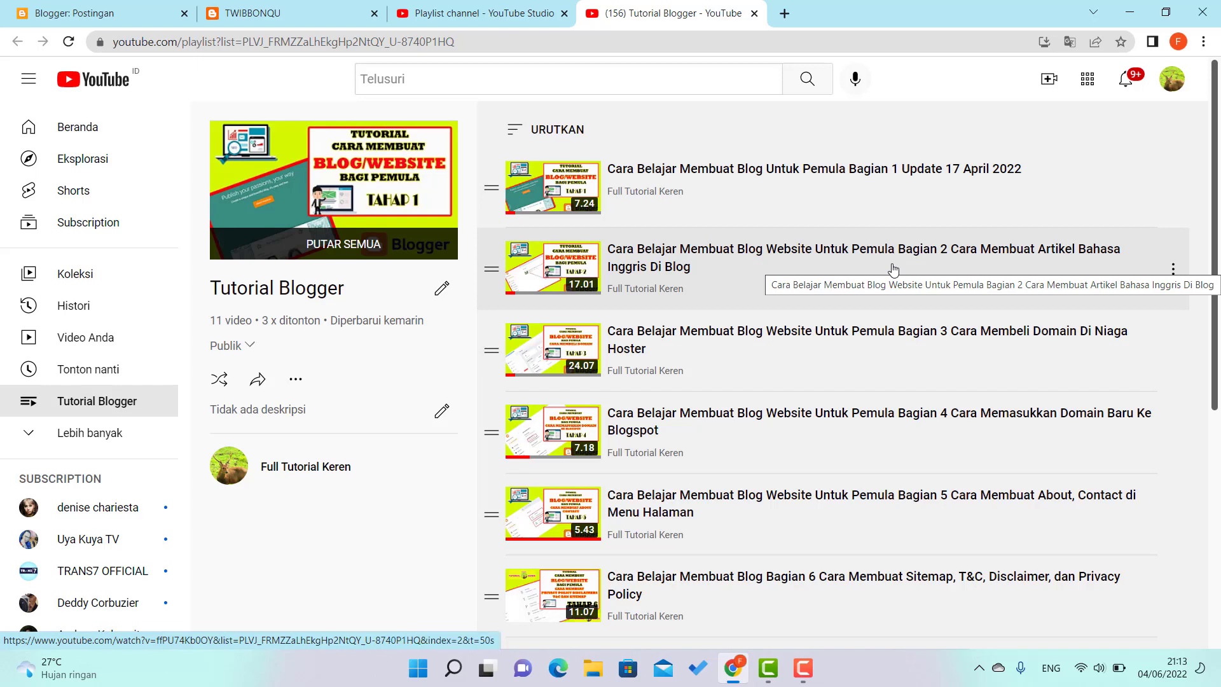
drag(1215, 210, 1219, 153)
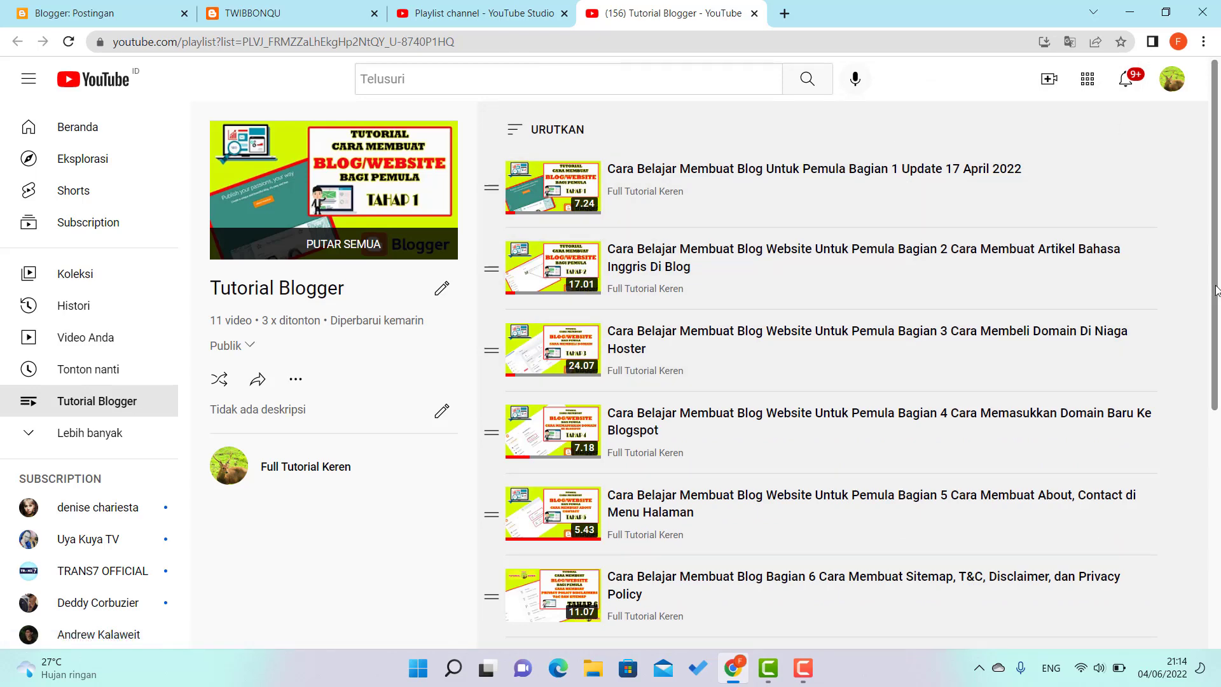
drag(1212, 290, 1211, 526)
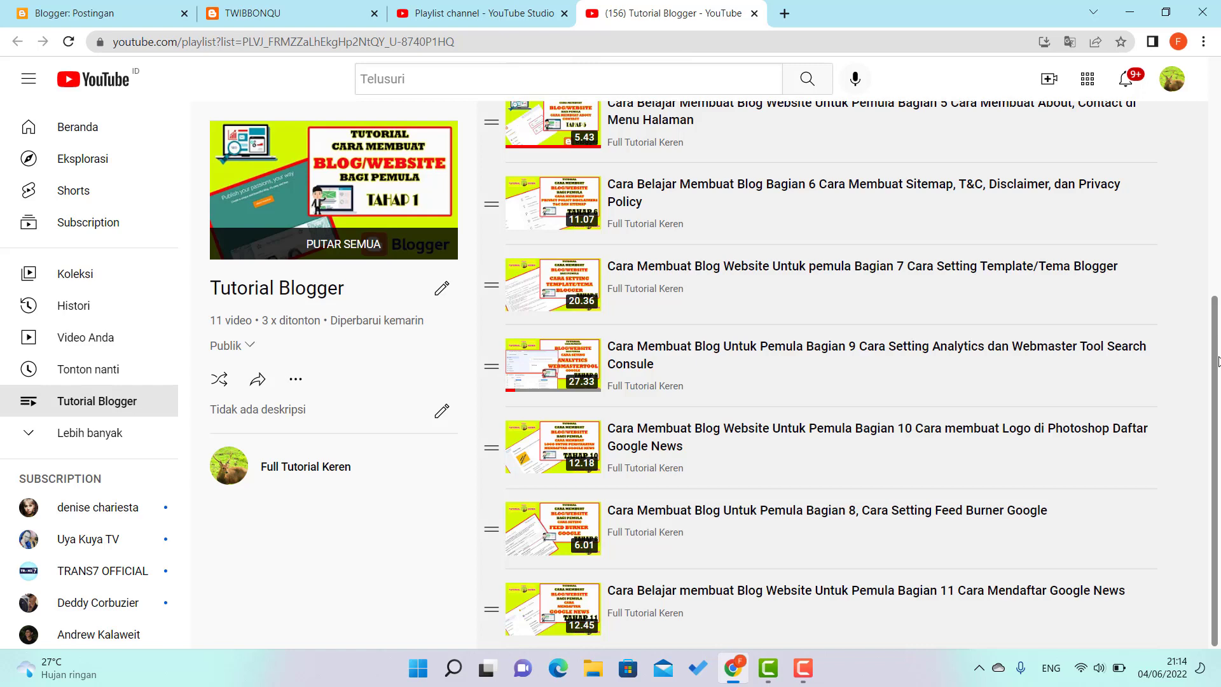
Review the home page of the TWIBBONQU blog and its post list in Blogger
click(270, 10)
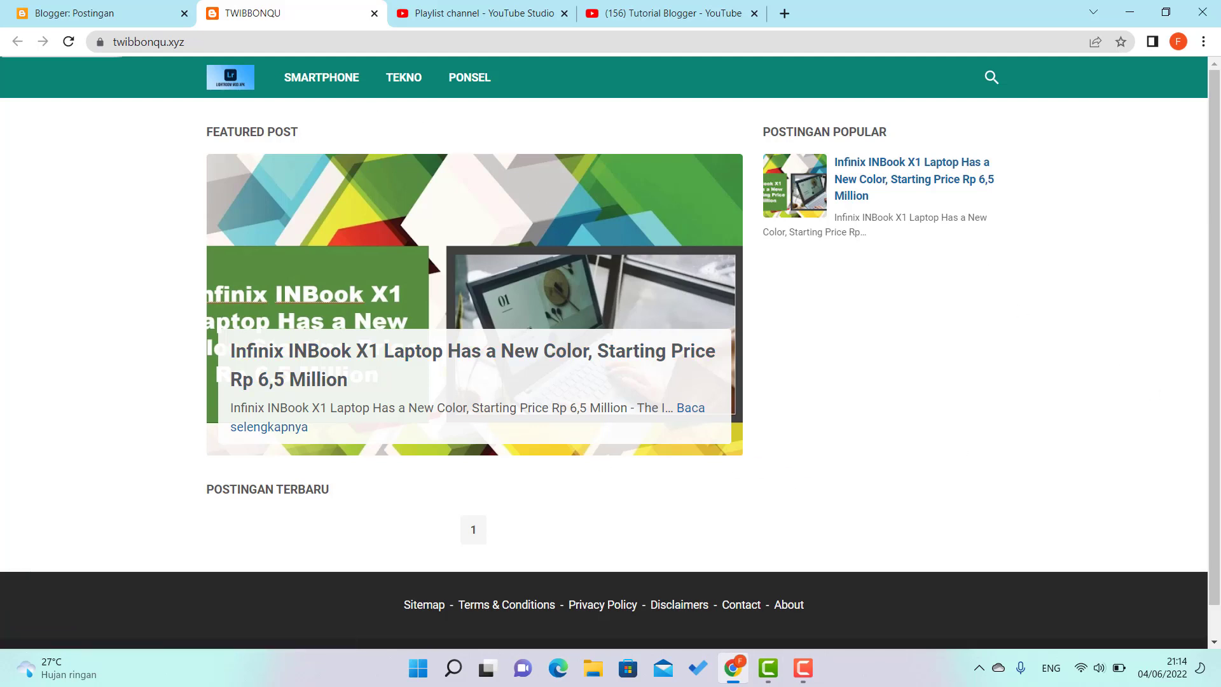
scroll(1218, 153, down, 1)
scroll(1215, 222, up, 1)
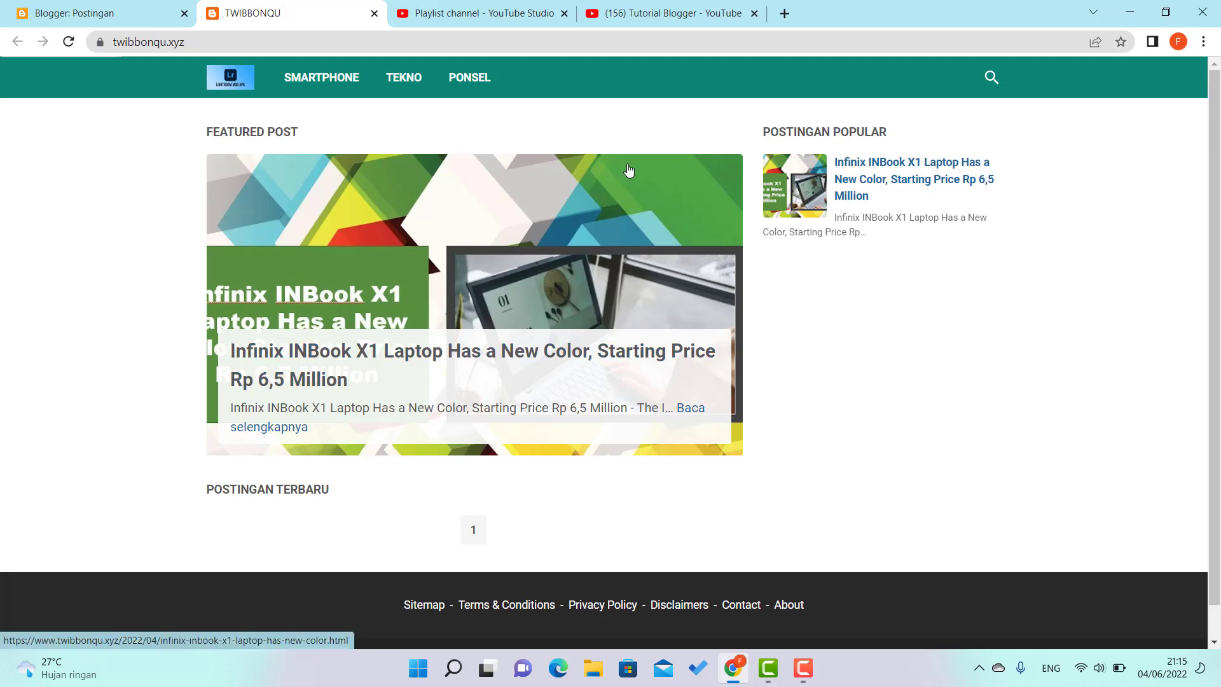
click(104, 19)
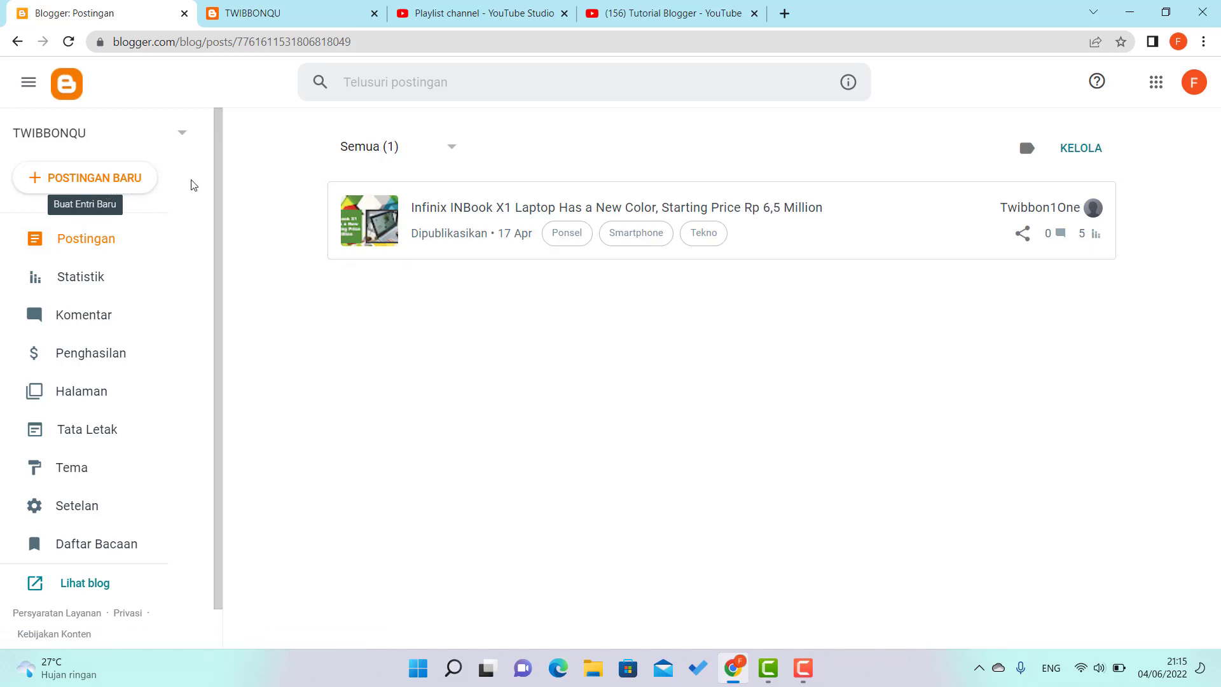
Search Google in a new tab for "cara membeli pake K Vision"
click(792, 15)
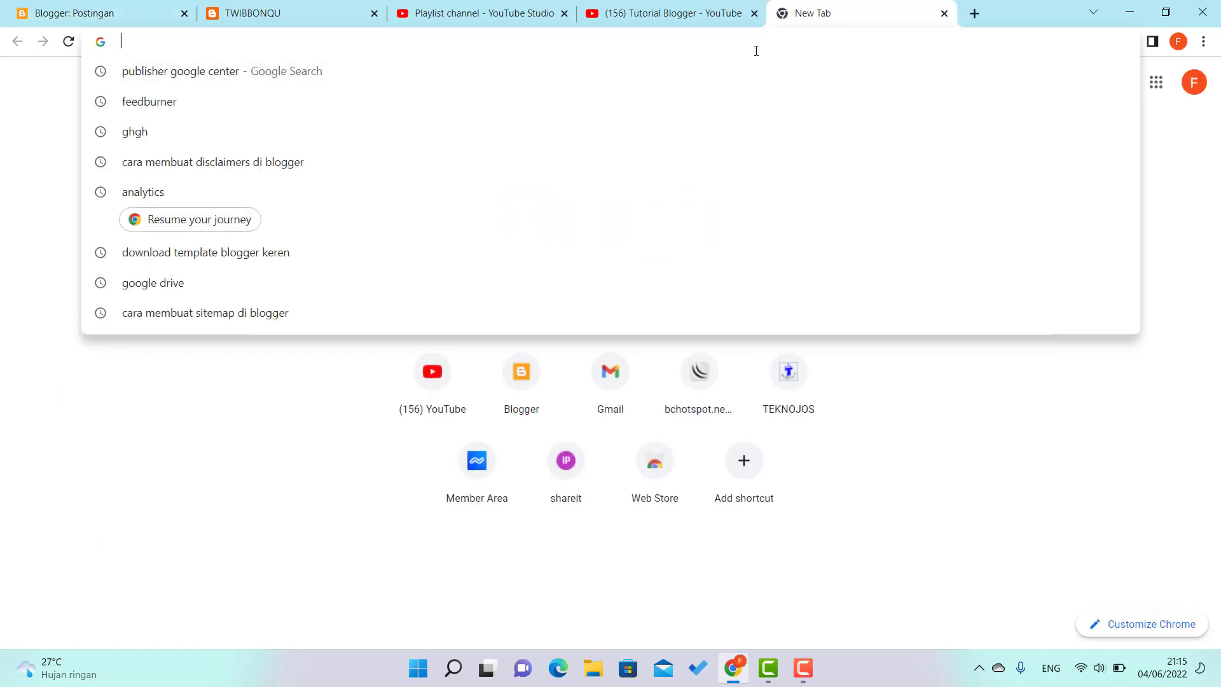
text(cara )
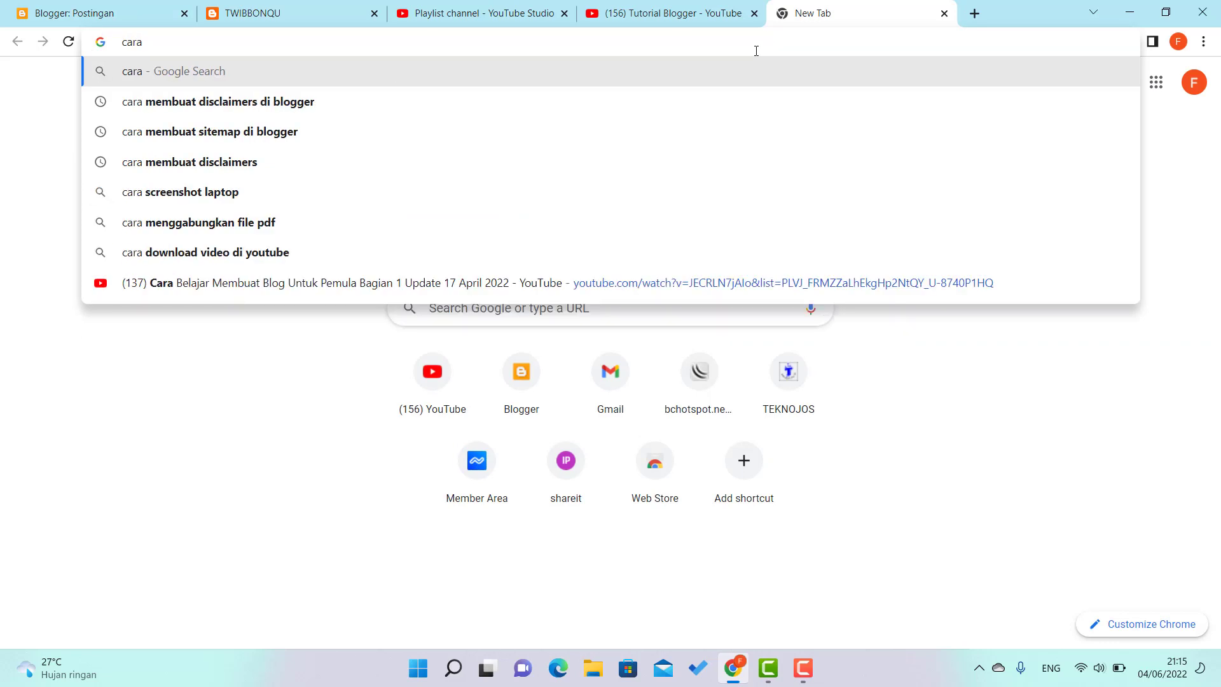
text(membuat)
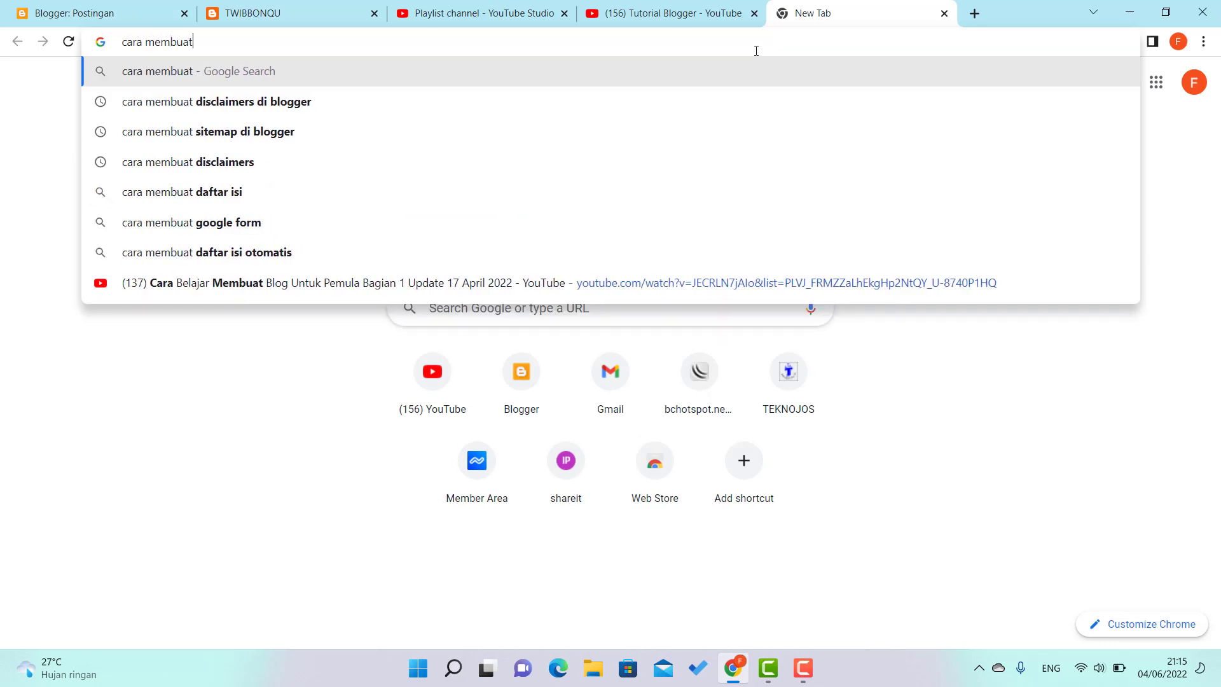
key(BackSpace)
key(BackSpace)
key(BackSpace)
key(BackSpace)
key(BackSpace)
key(BackSpace)
key(BackSpace)
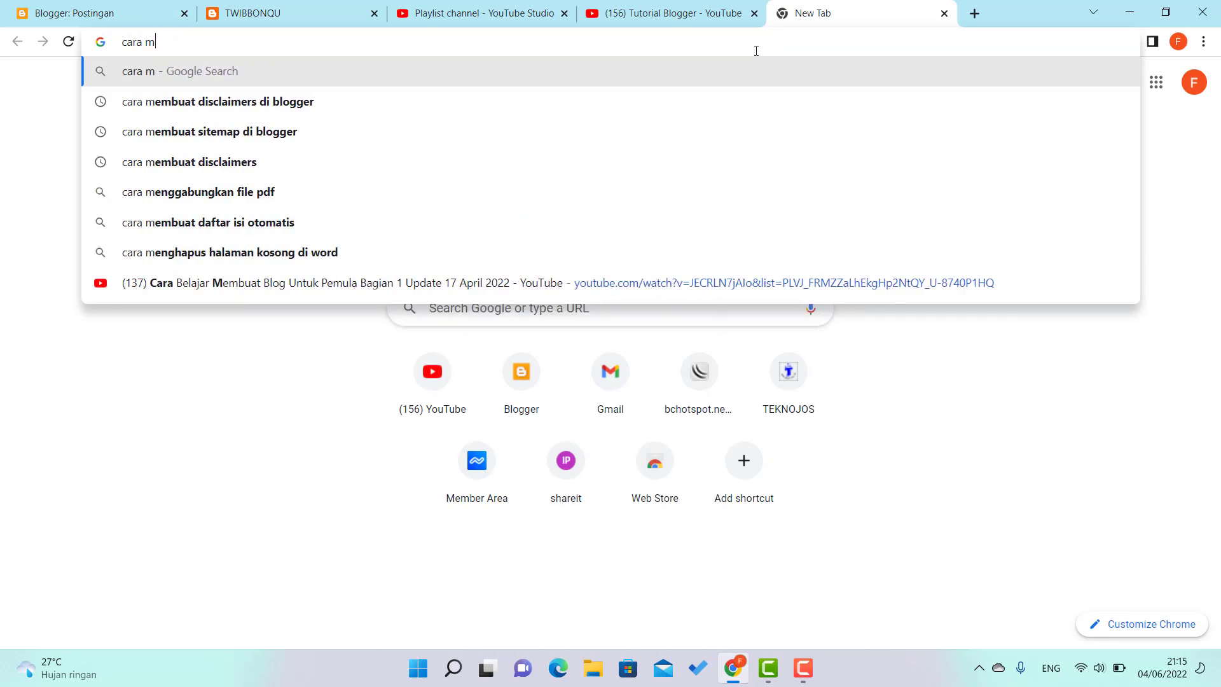
text(men)
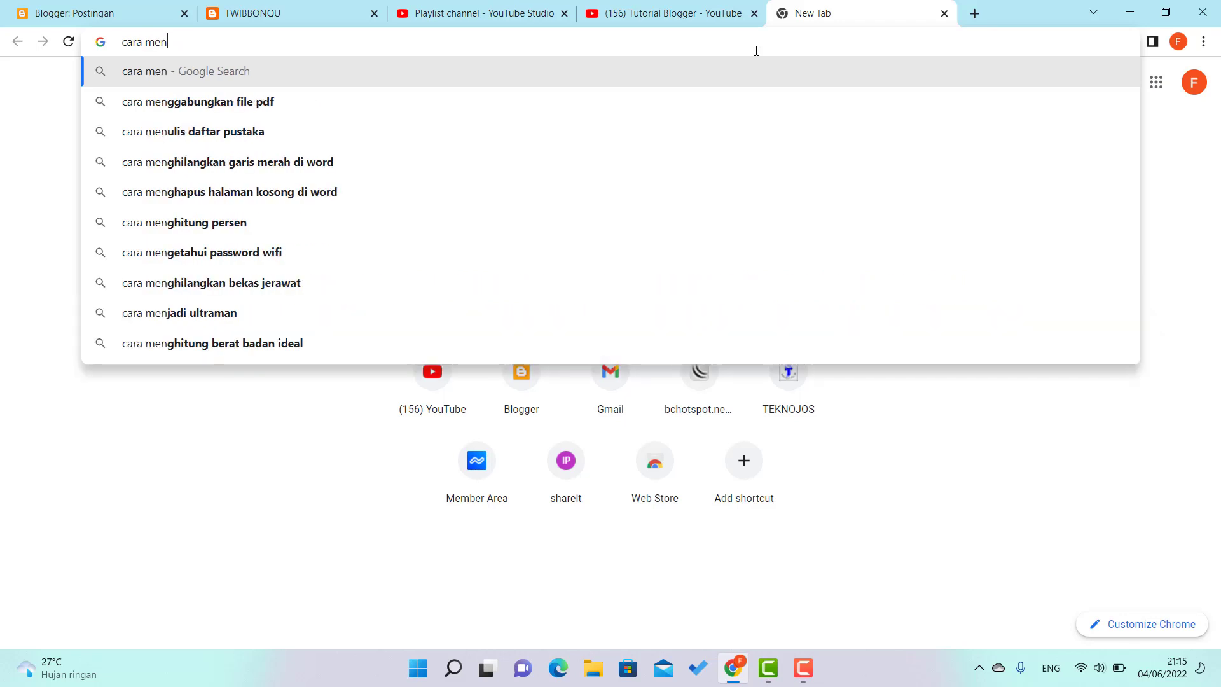
key(BackSpace)
text(mbeli p)
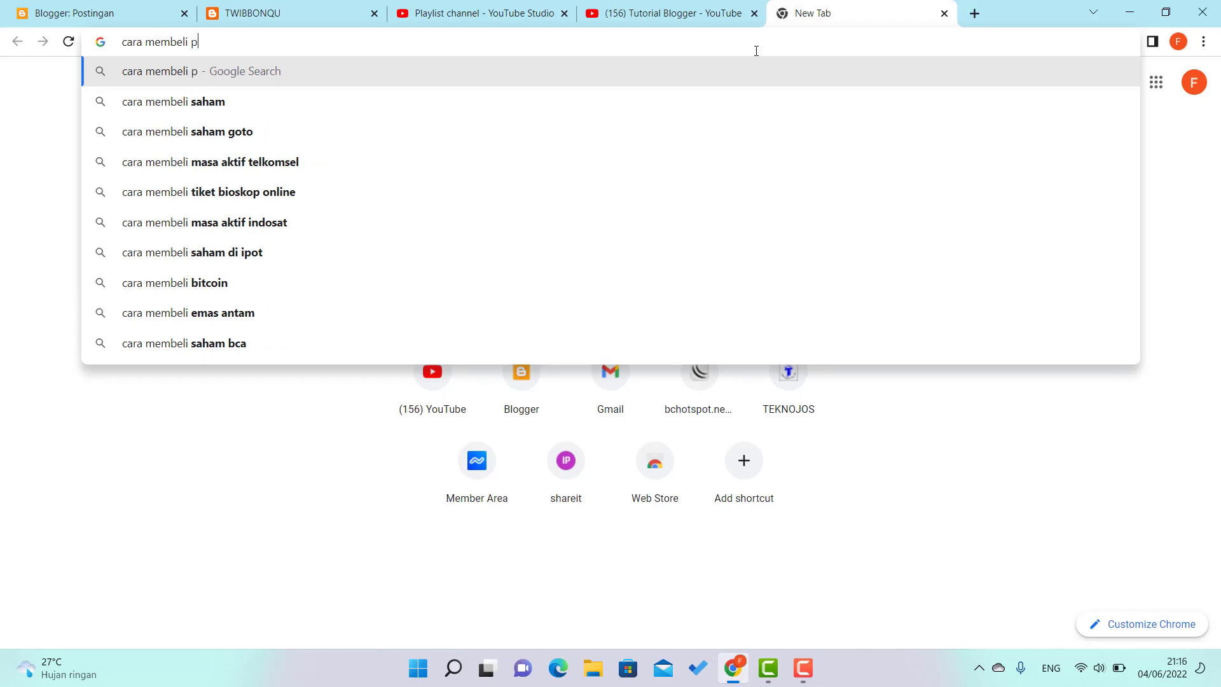
text(ake K V)
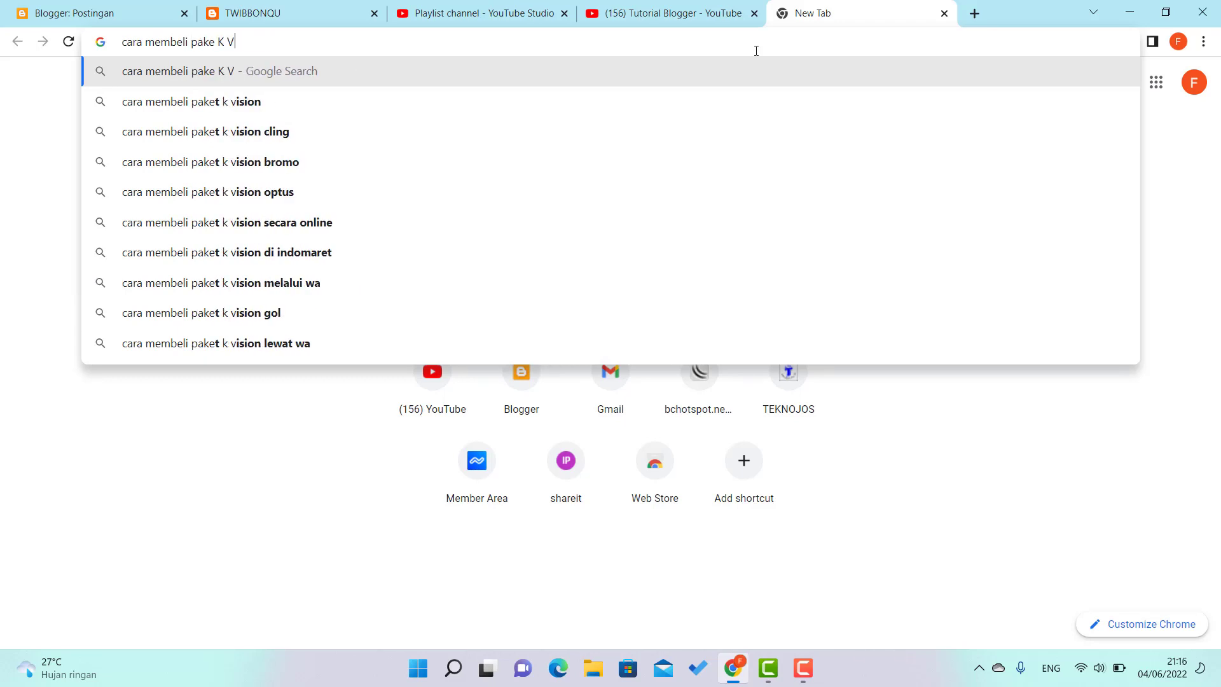
text(ision)
key(Return)
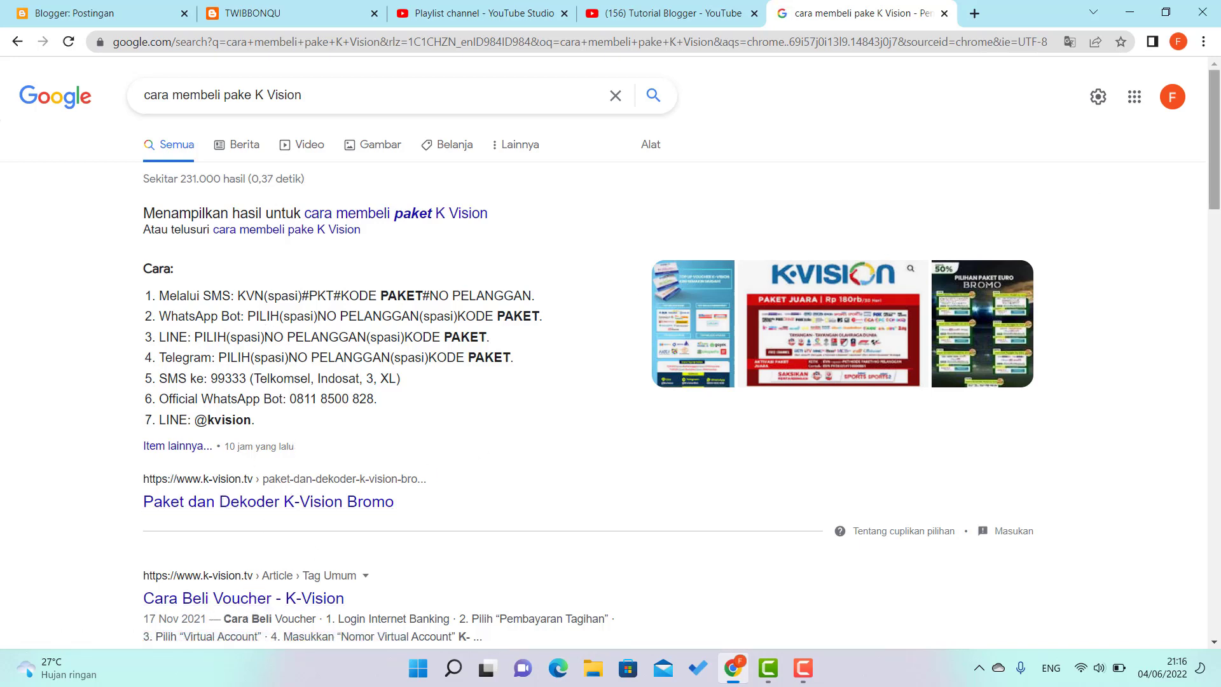
Look through the "Paket dan Dekoder K-Vision Bromo" page from the search results and return to the results
drag(1218, 135, 1217, 148)
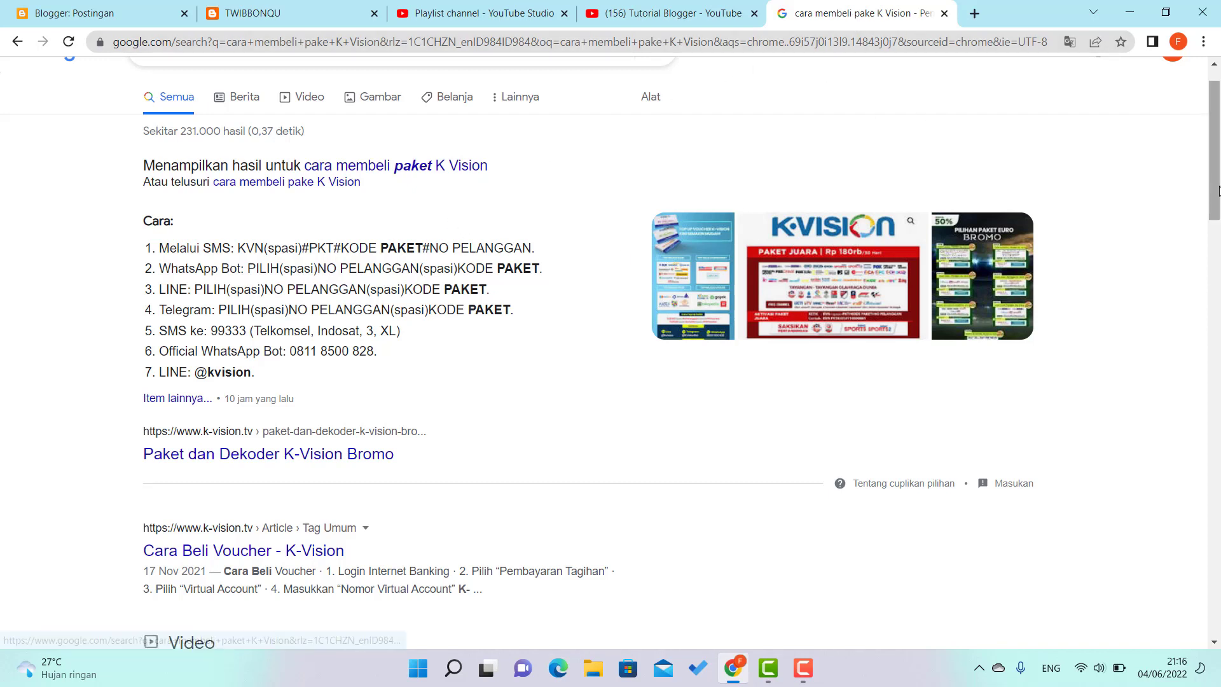
scroll(273, 128, up, 1)
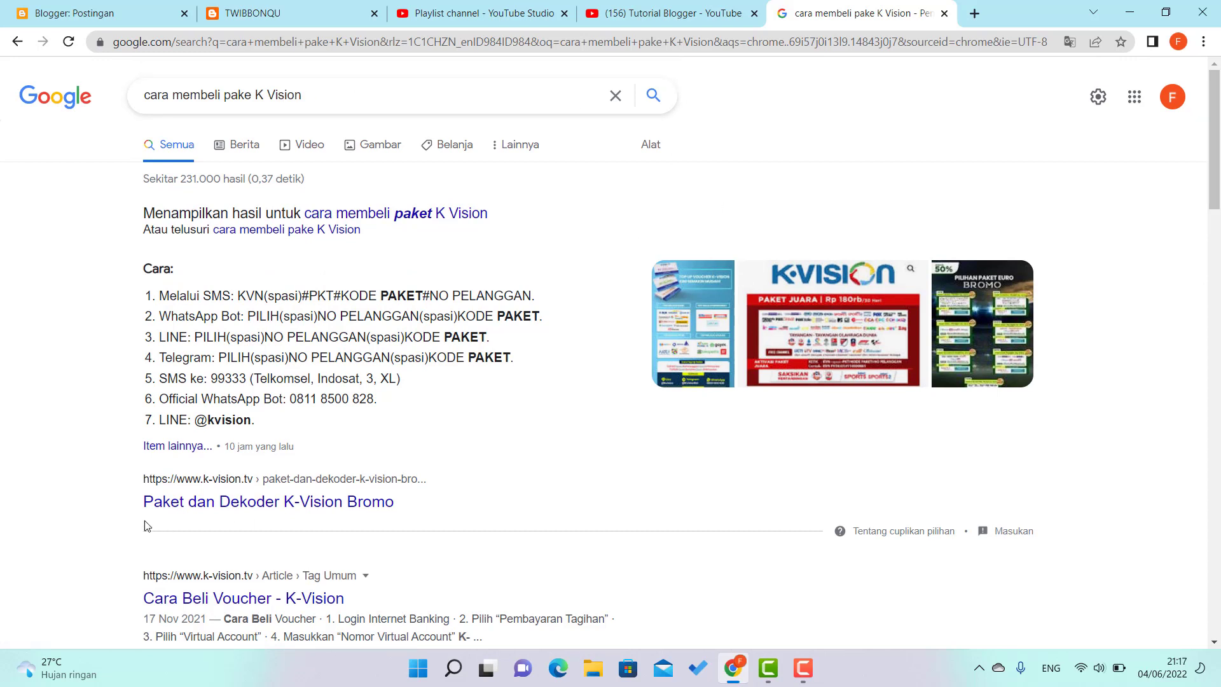
click(252, 507)
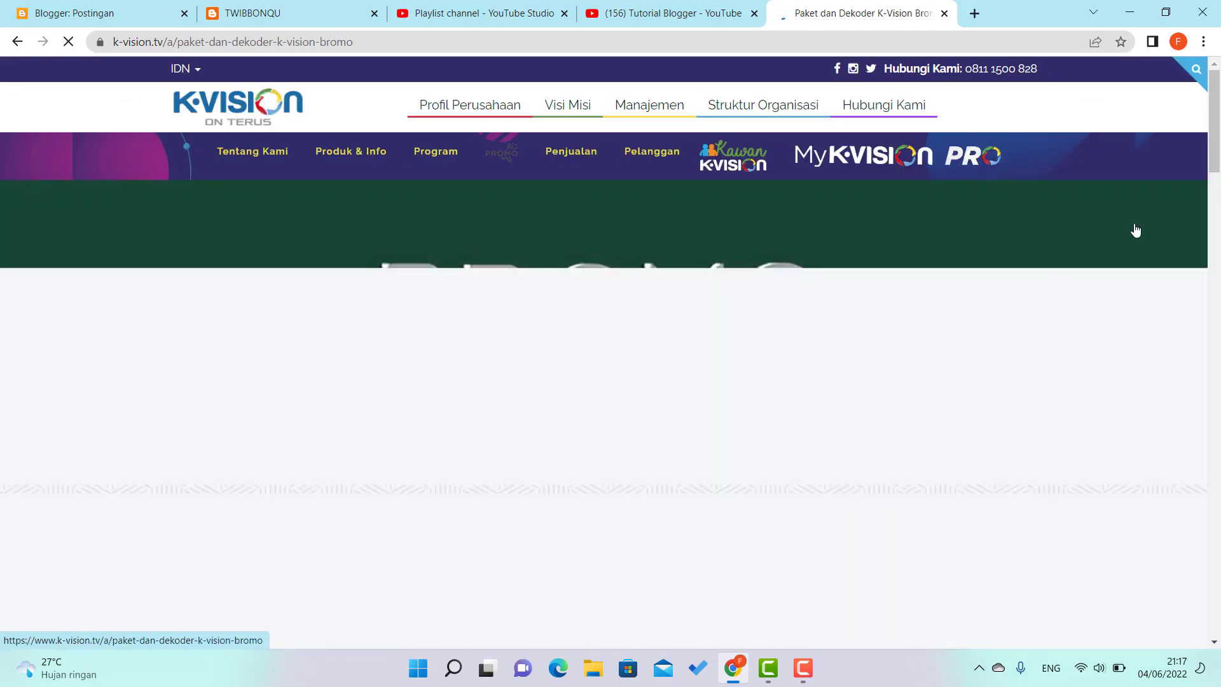
scroll(611, 350, down, 15)
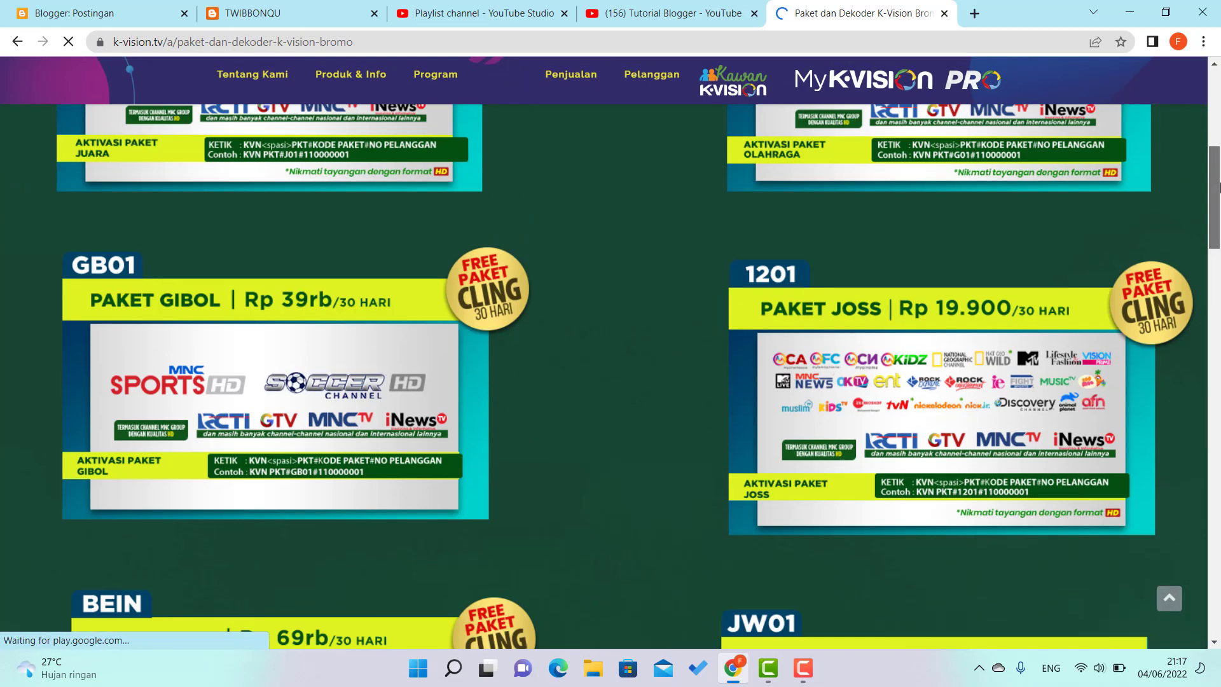
scroll(610, 375, down, 10)
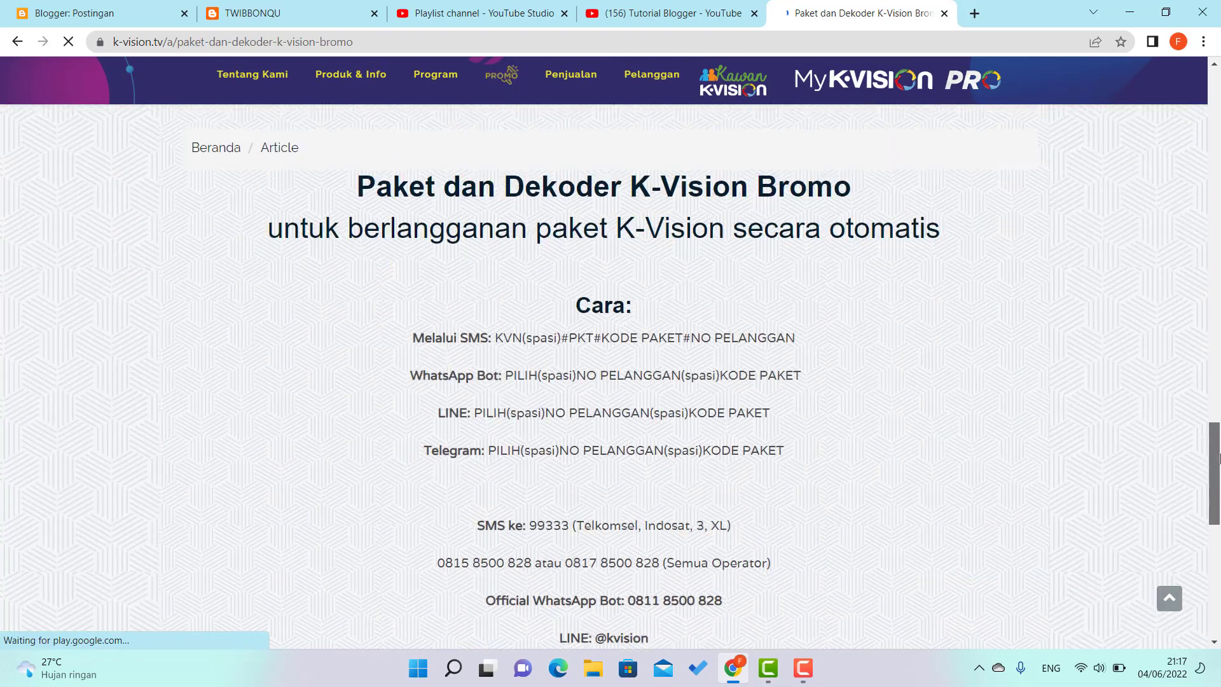
drag(1219, 515, 1220, 226)
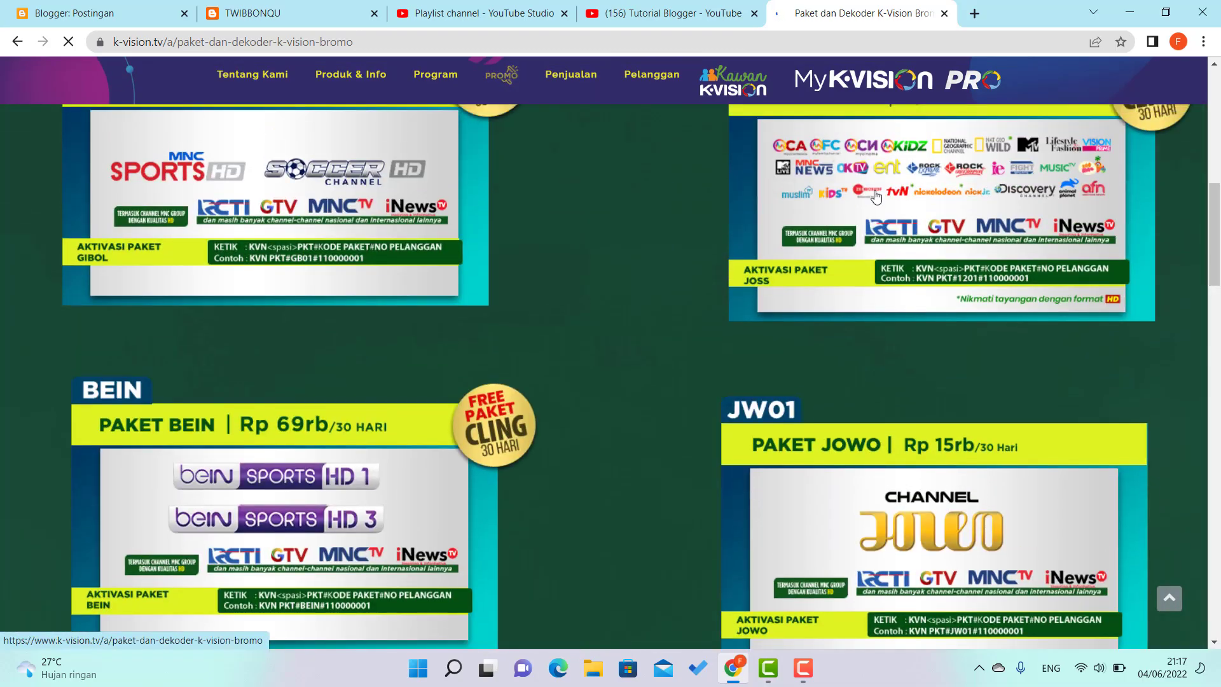
click(18, 42)
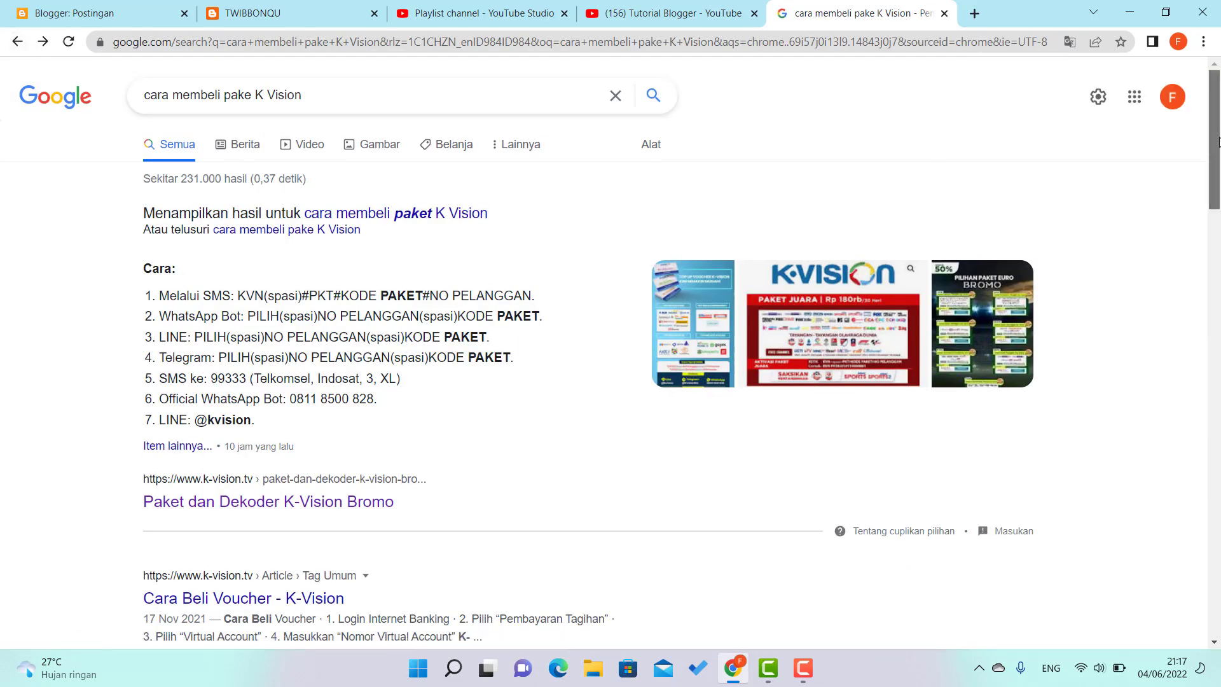
Open the Ruang Teknisi article "Cara Beli Paket K Vision [MUDAH]" from the search results and view its heading
scroll(1220, 173, down, 1)
drag(1219, 173, 1220, 306)
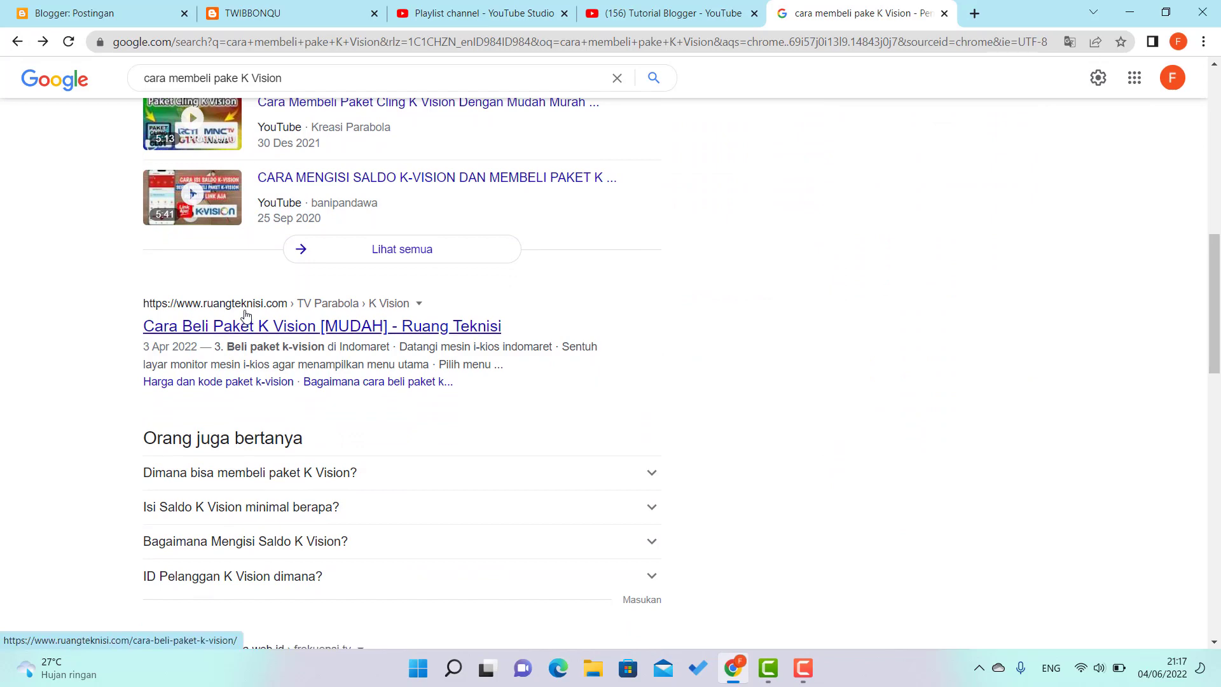
click(286, 329)
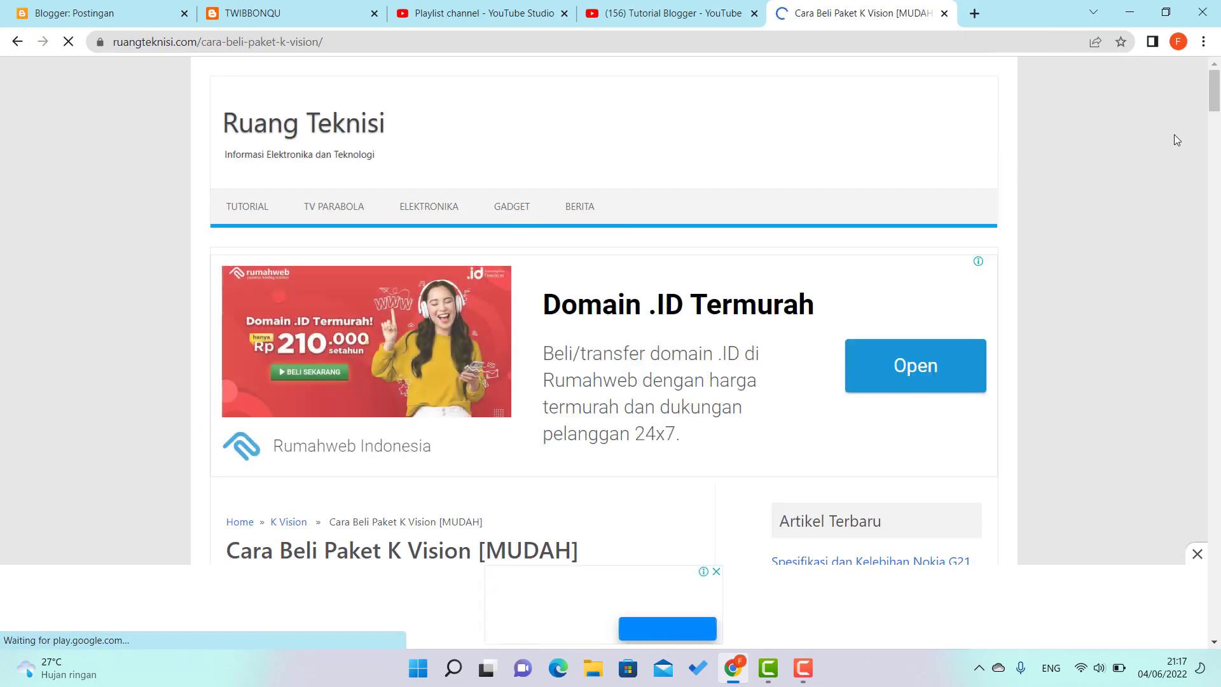
drag(1216, 101, 1216, 137)
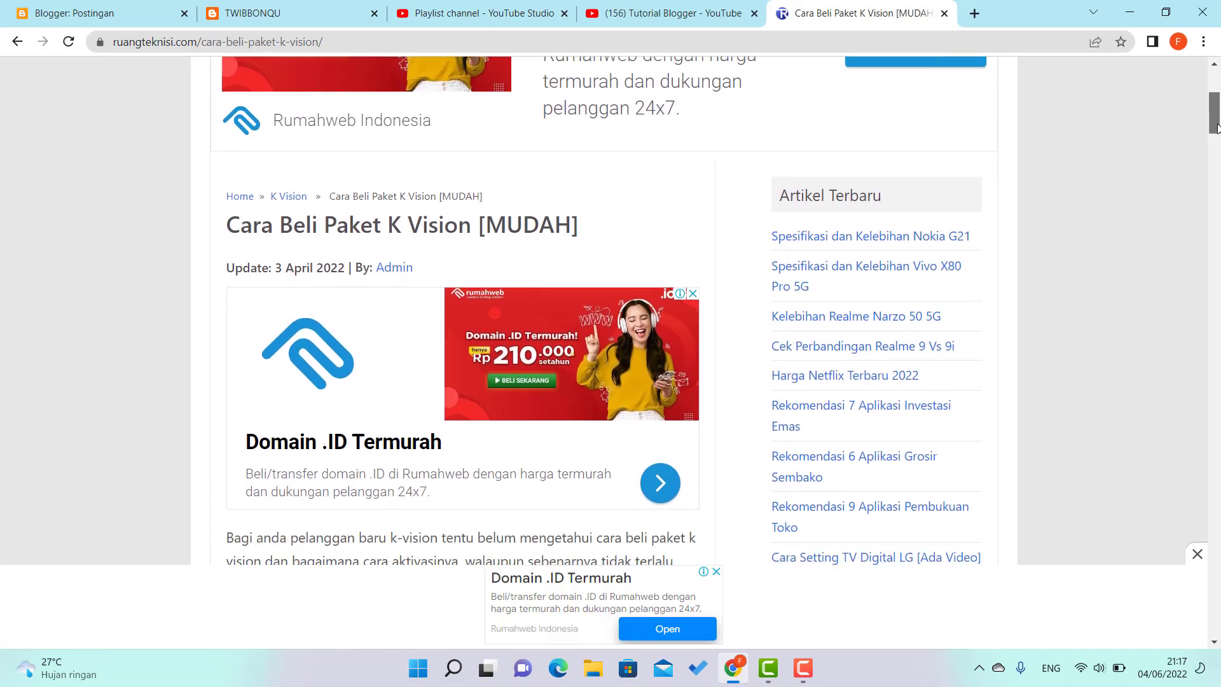
scroll(1216, 134, up, 1)
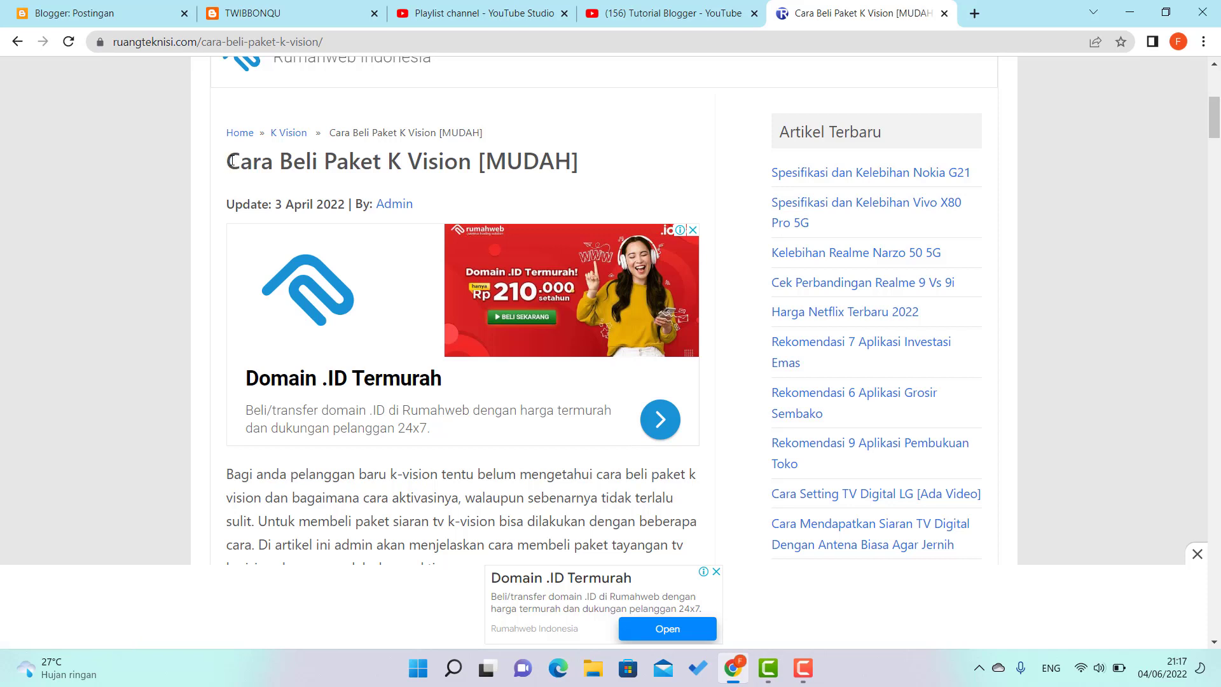
Copy the article's heading "Cara Beli Paket K Vision [MUDAH]" into the title of a new Blogger post
drag(232, 161, 587, 168)
key(ctrl+c)
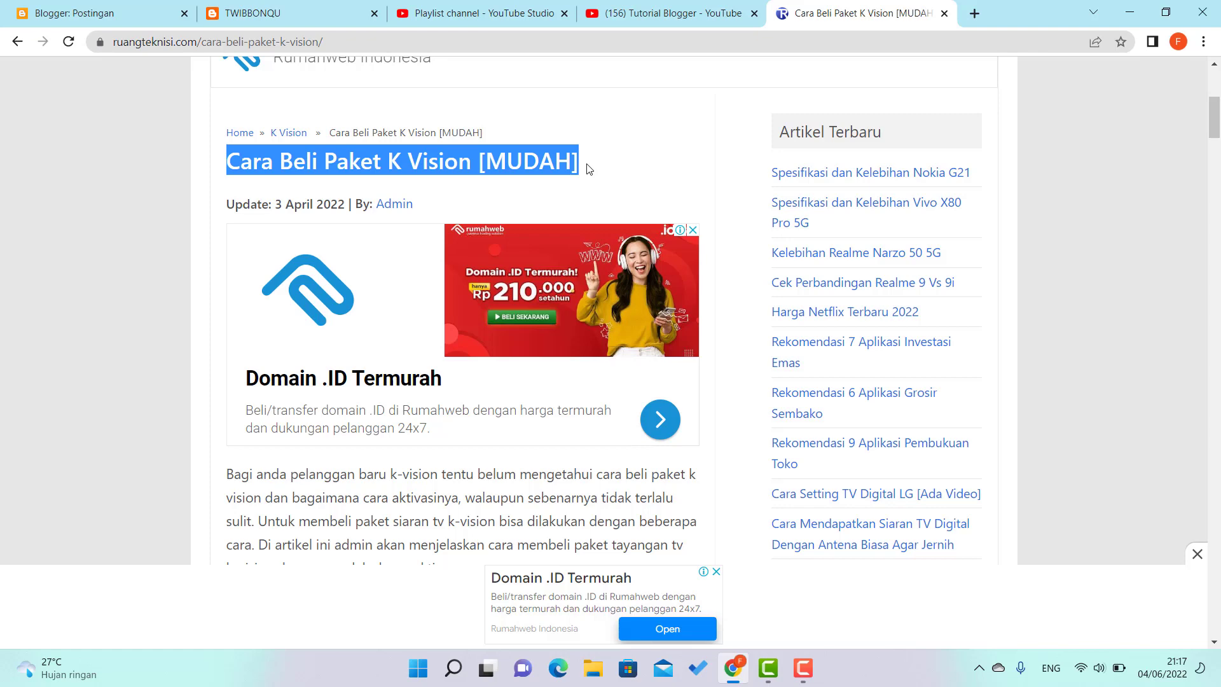
click(138, 9)
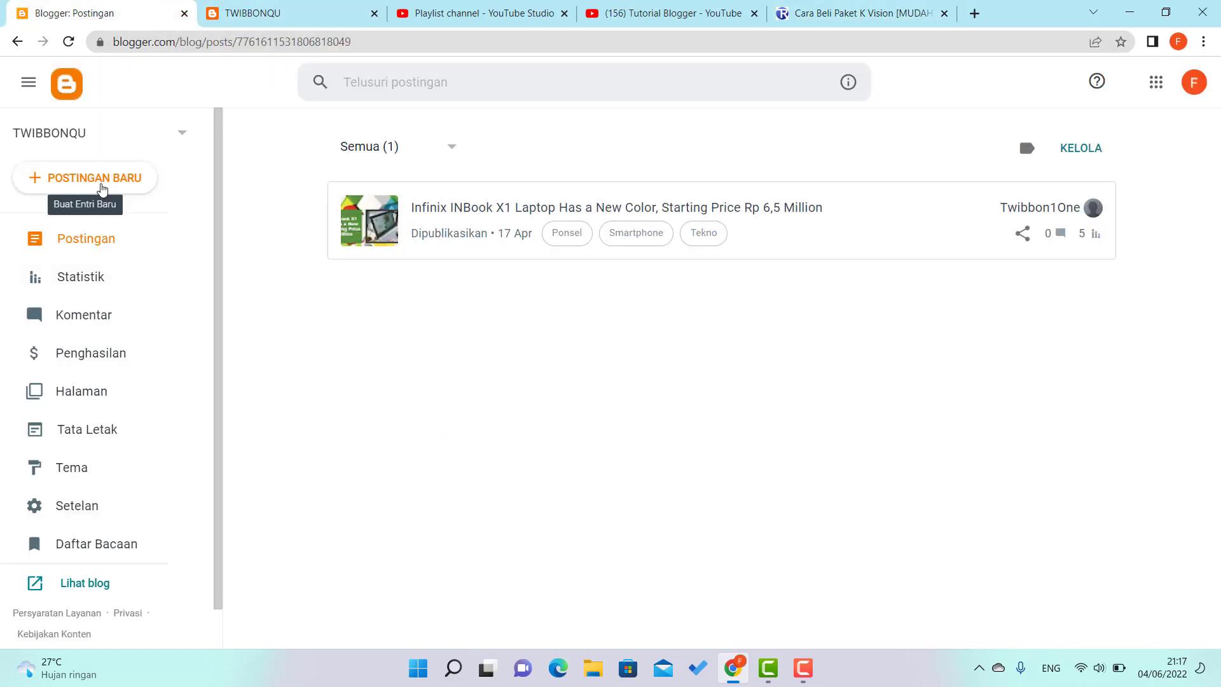
click(101, 187)
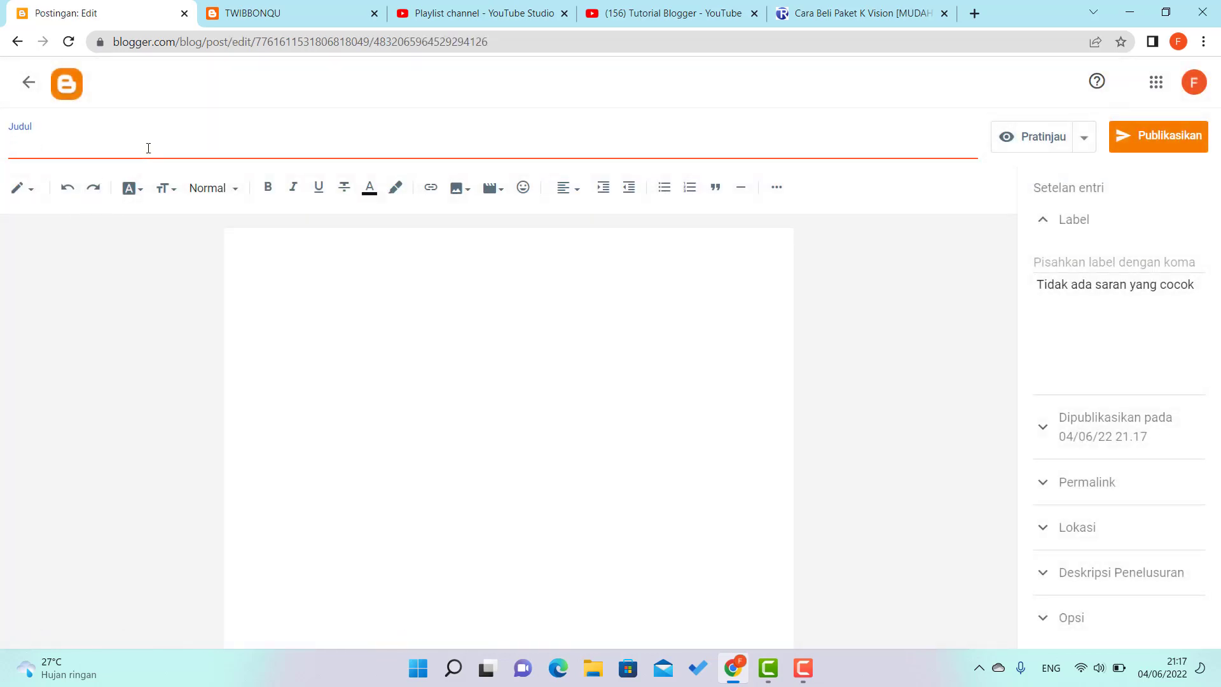
key(ctrl+v)
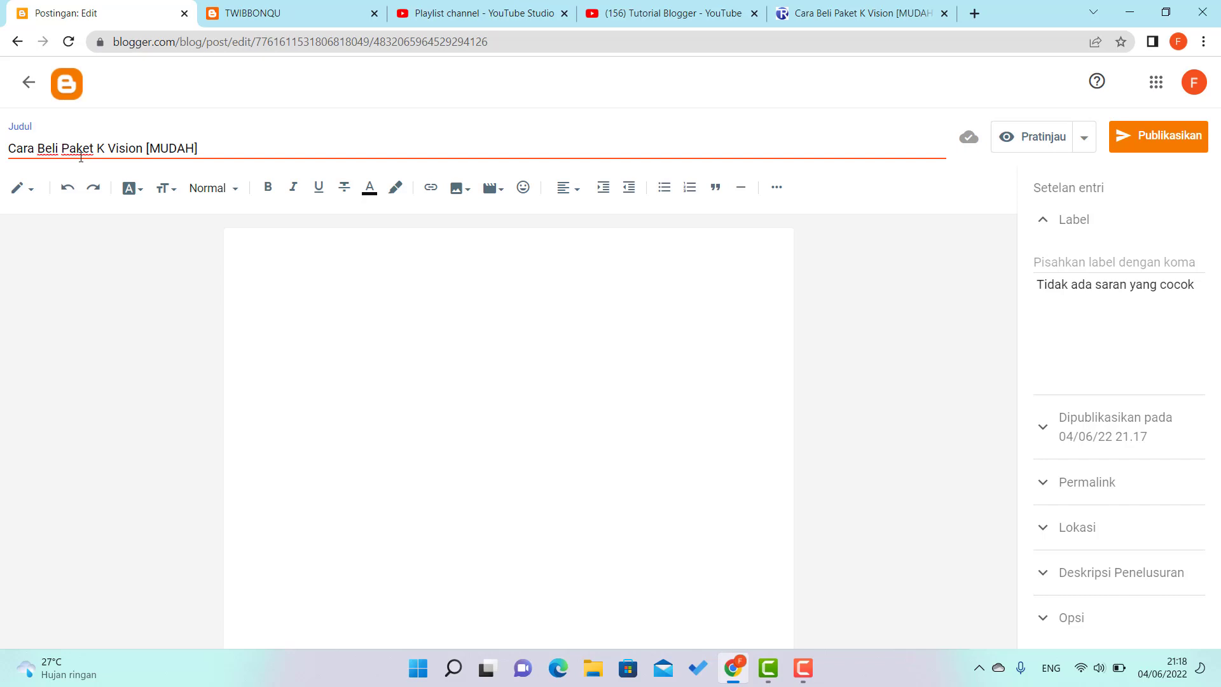
Change the word "Beli" in the post title to "Membeli"
text(Mem)
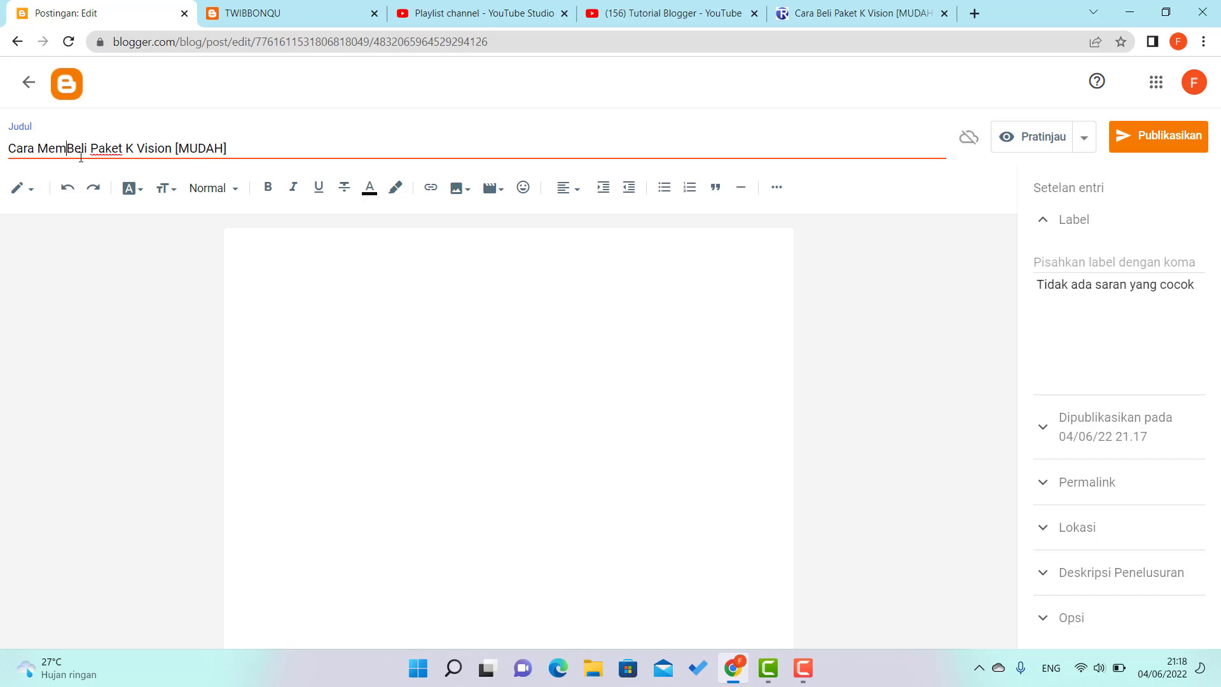
key(BackSpace)
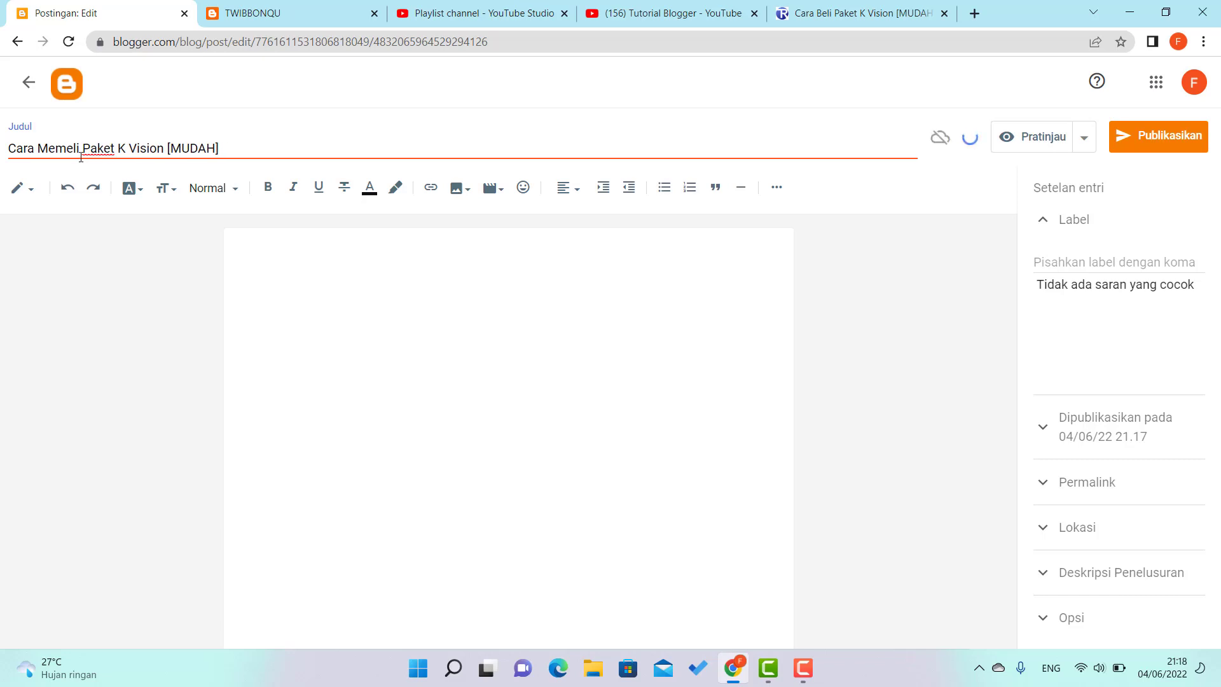
text(m)
key(BackSpace)
text(b)
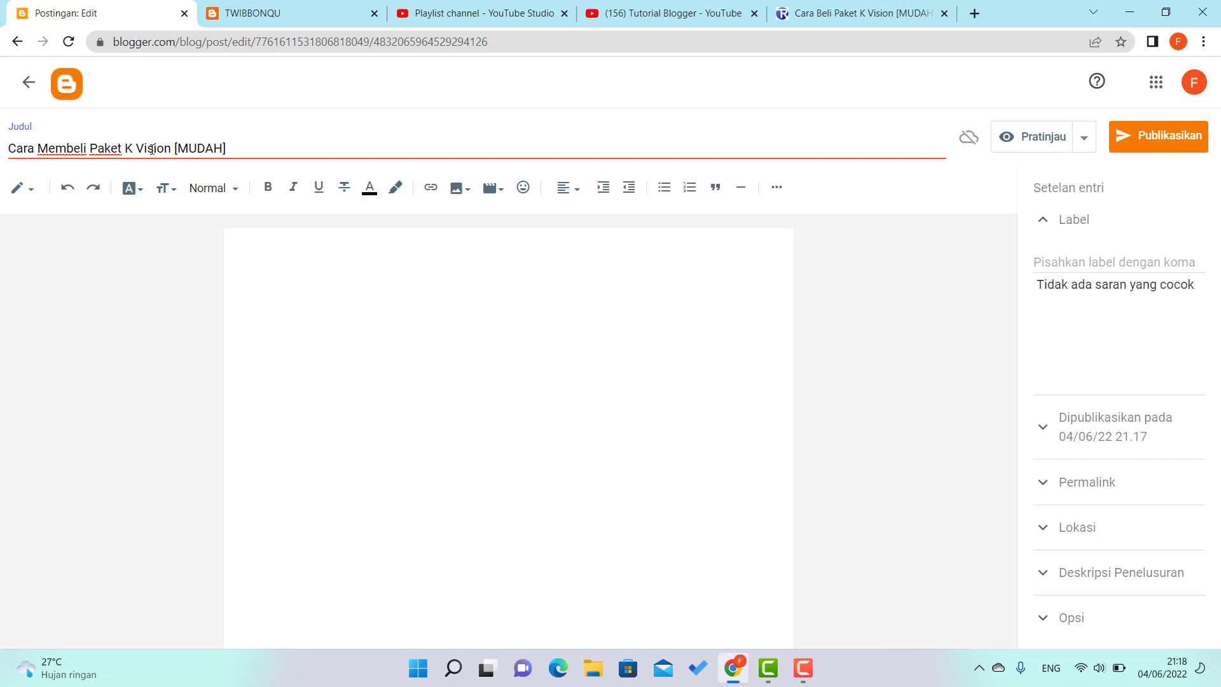
Replace "[MUDAH]" at the end of the post title with "Gardiner Dengan Mudah"
click(175, 148)
key(shift+End)
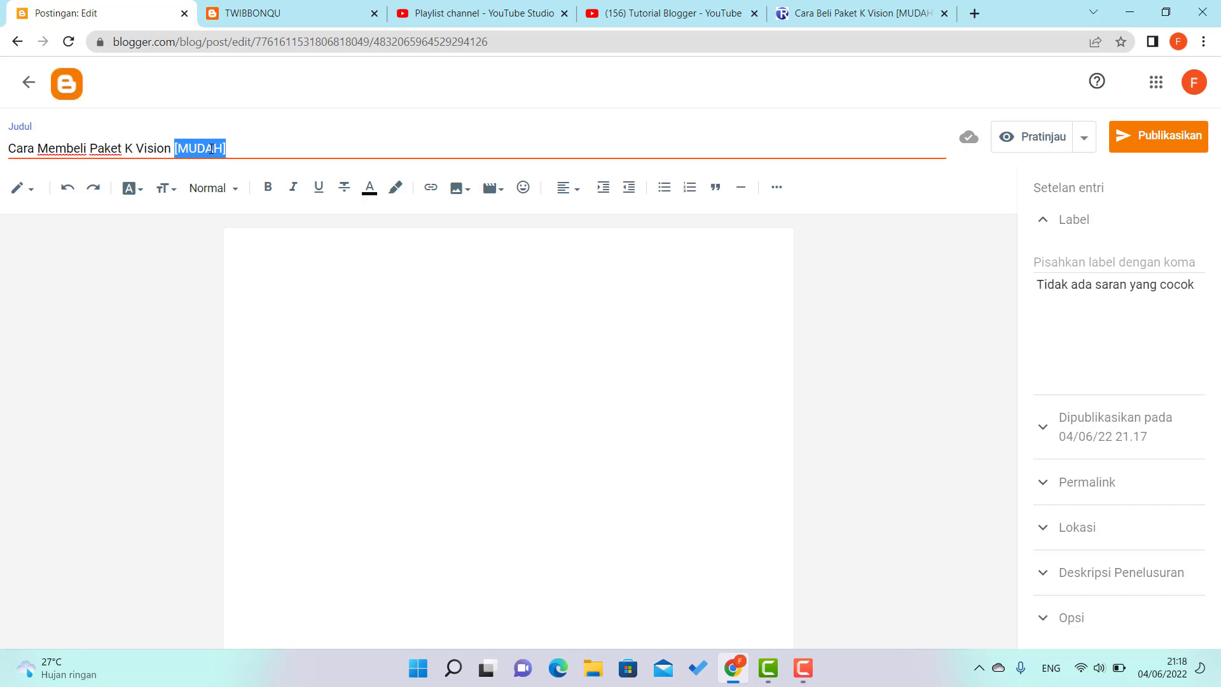
text(Gard)
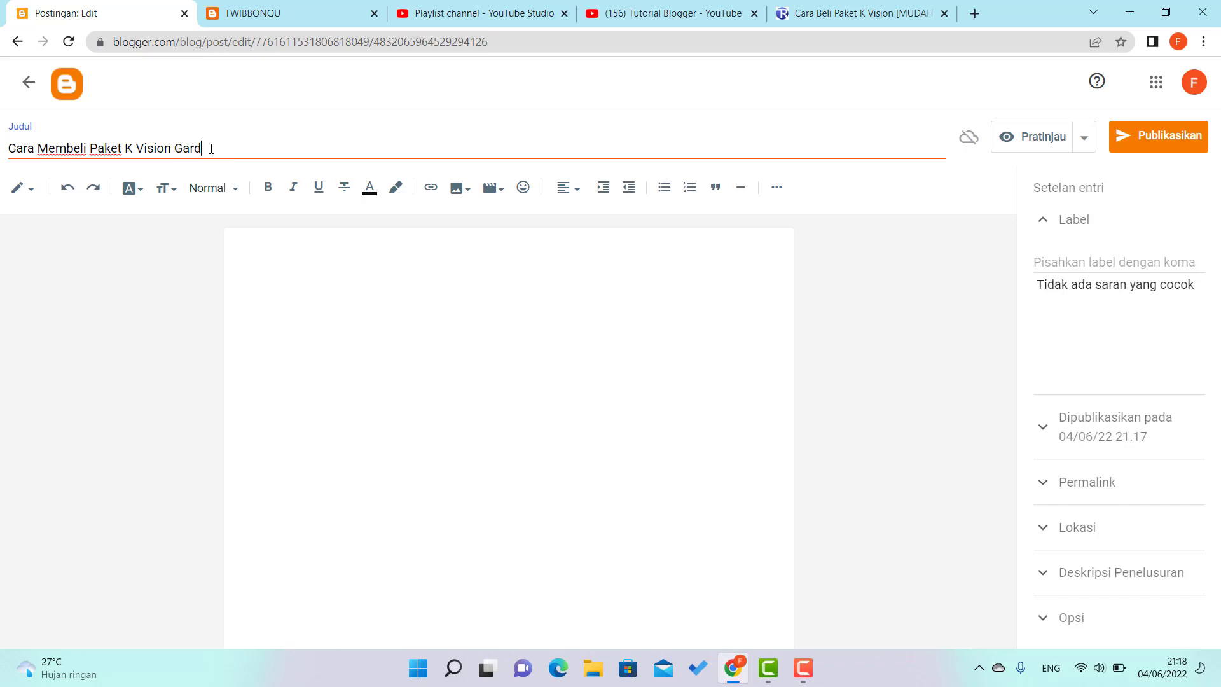
text(iner Dengan Mu)
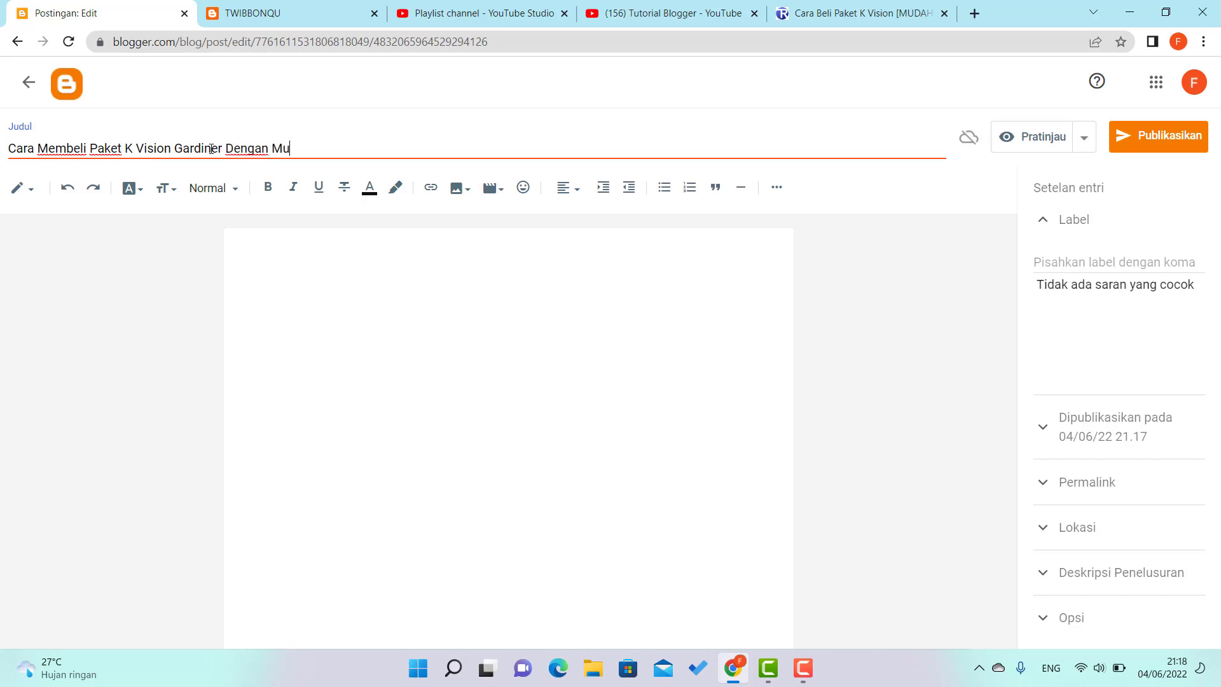
text(dah)
Compare the reworded post title with the original heading of the source article
click(805, 5)
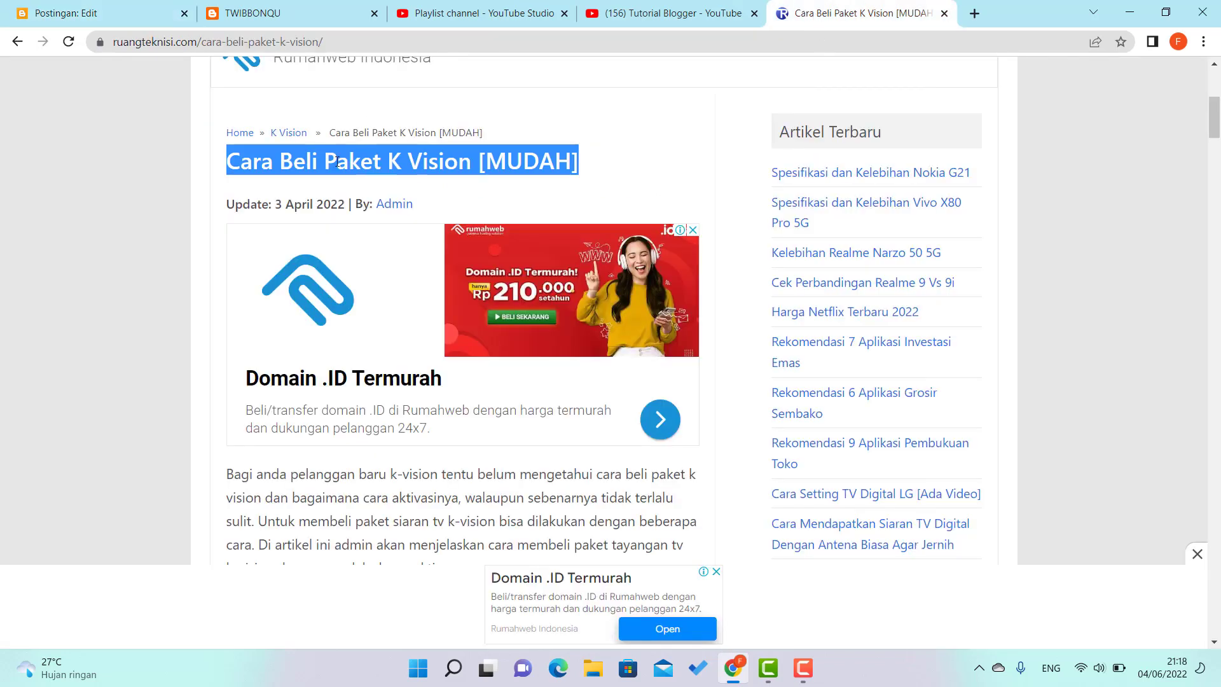
click(450, 164)
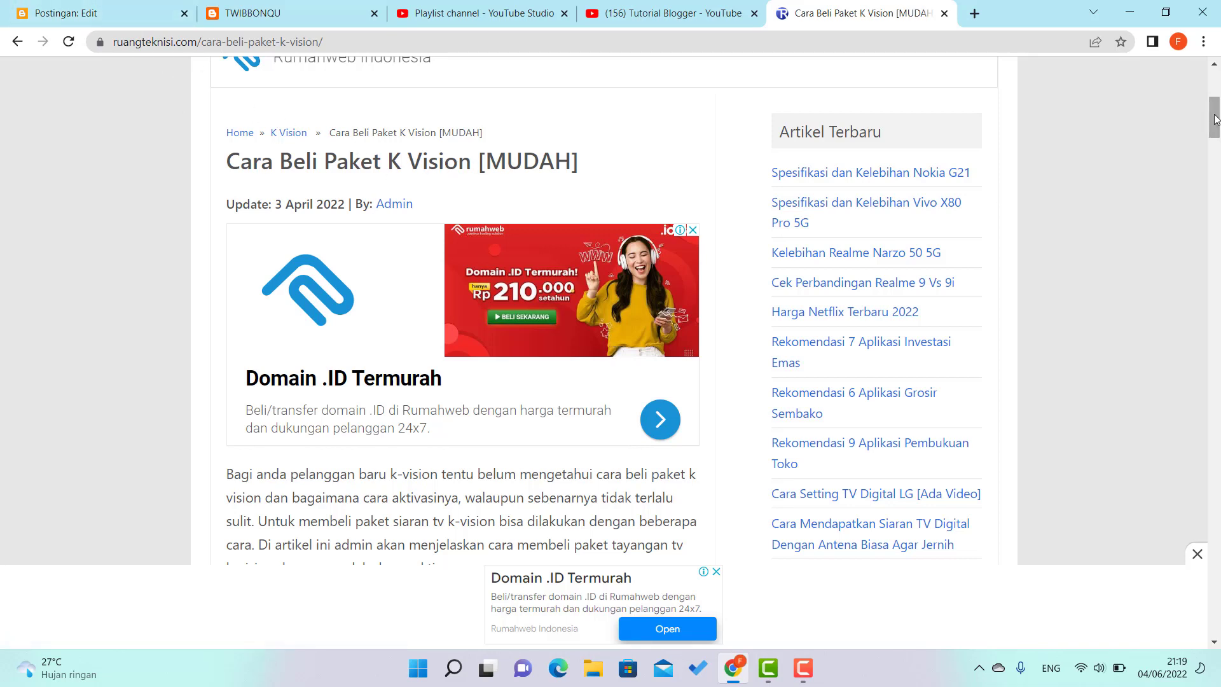
drag(1217, 117, 1217, 122)
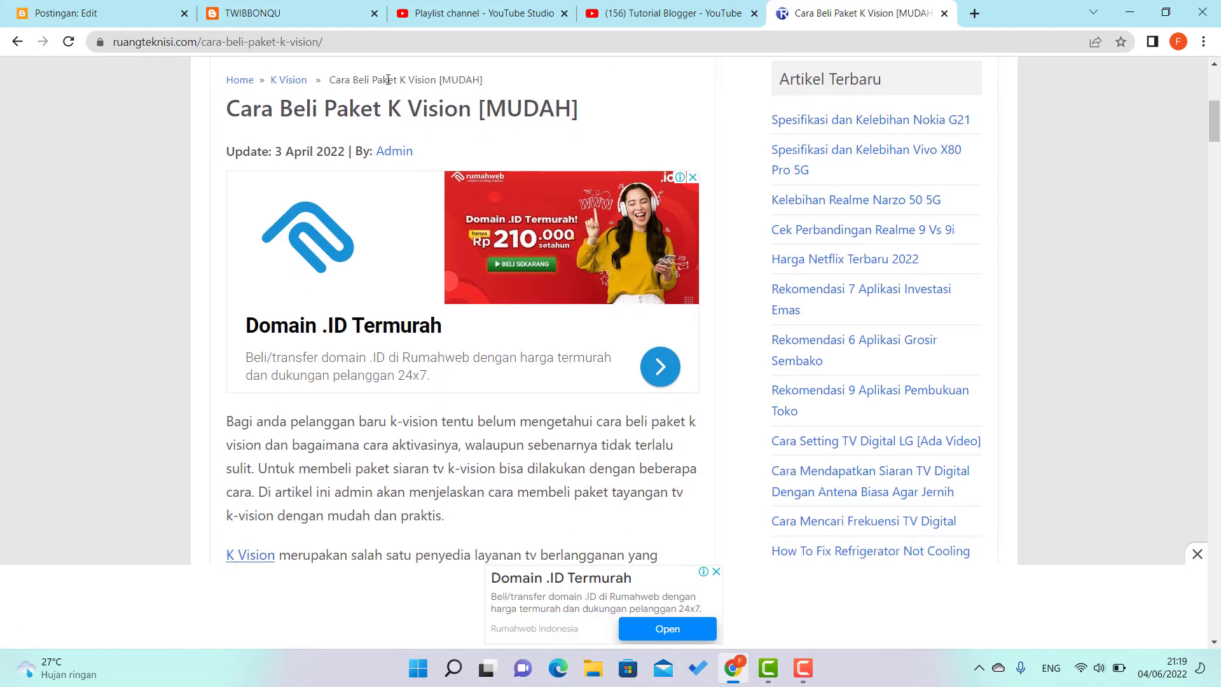
click(146, 17)
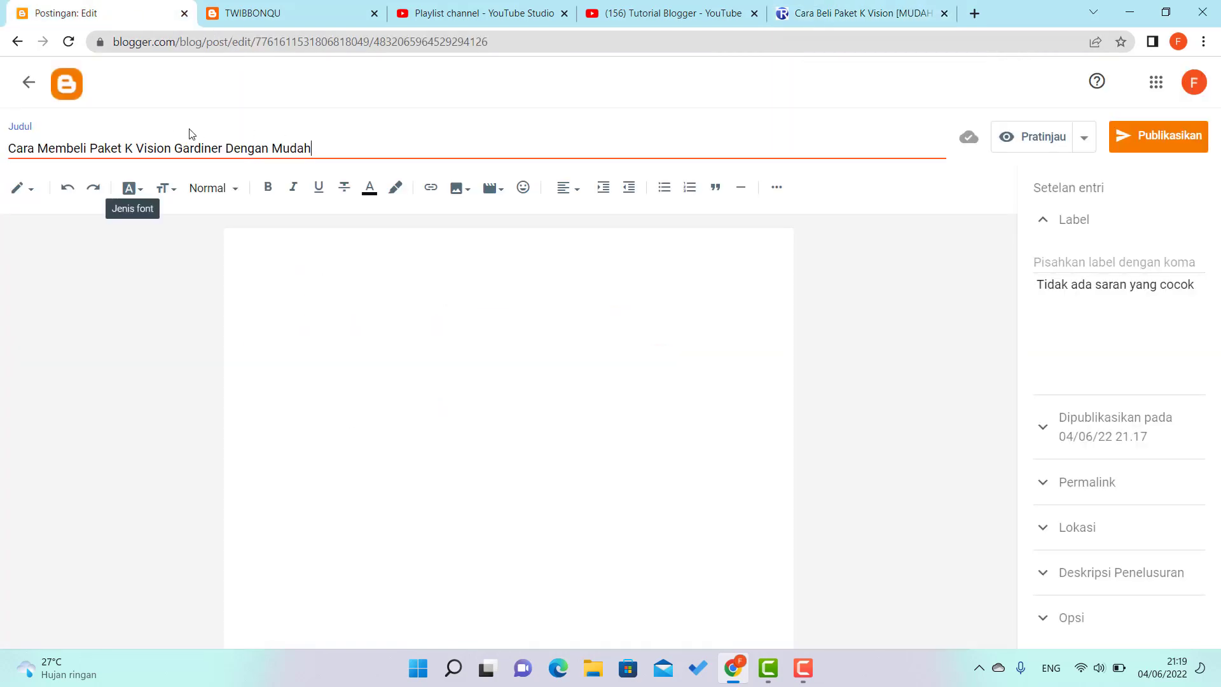
click(166, 144)
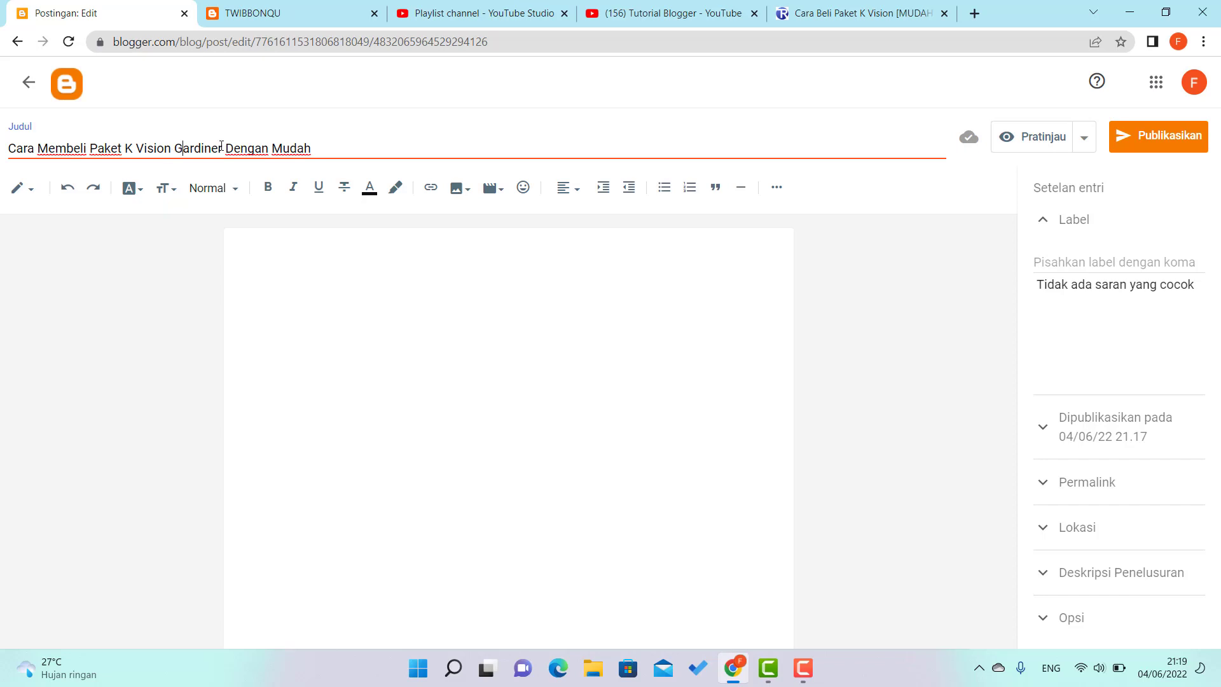
Check the text style options available for the empty post body
click(350, 274)
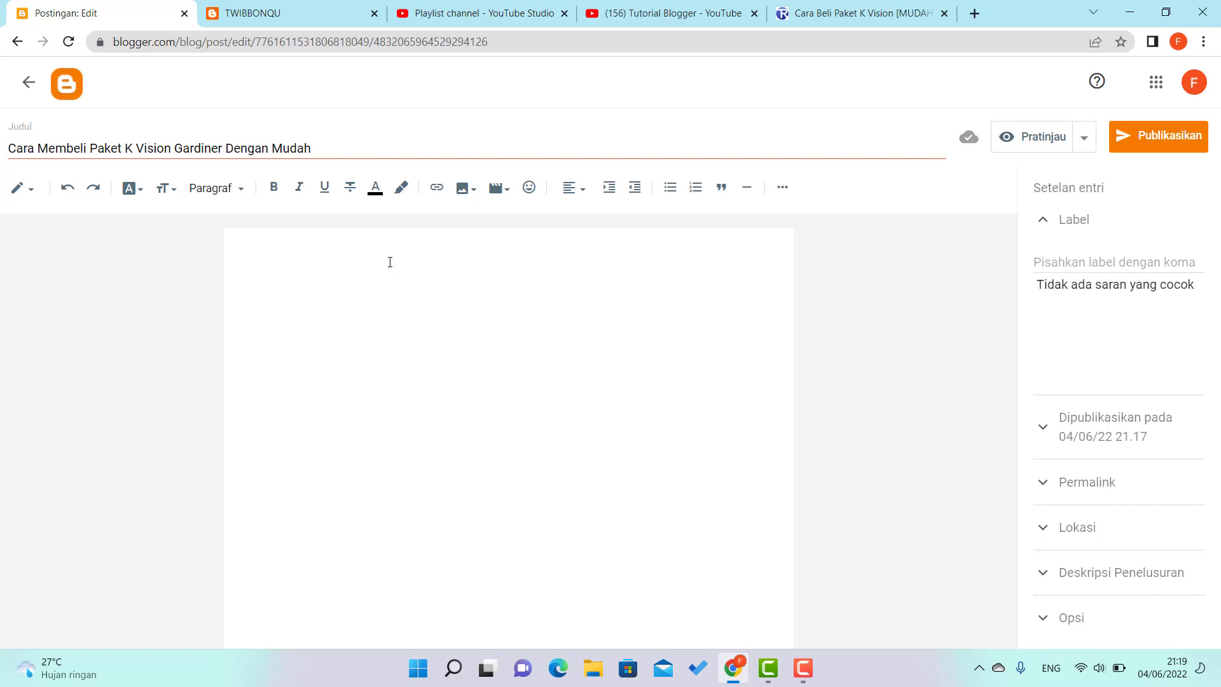
click(228, 189)
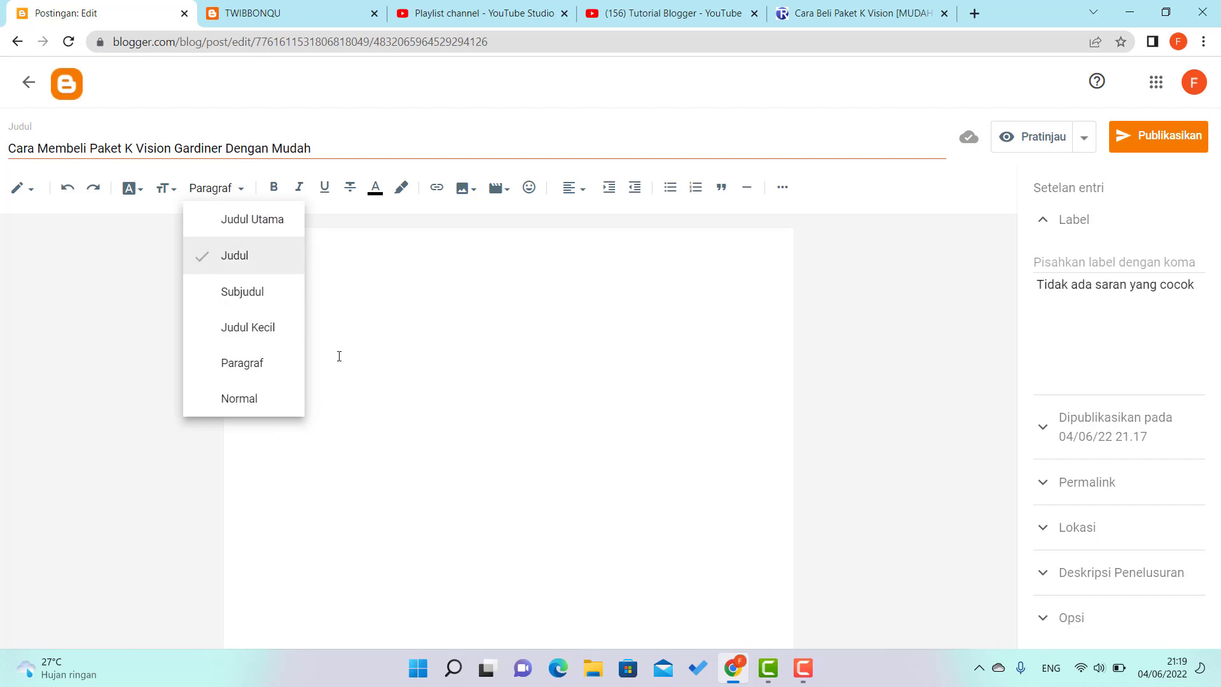
click(495, 334)
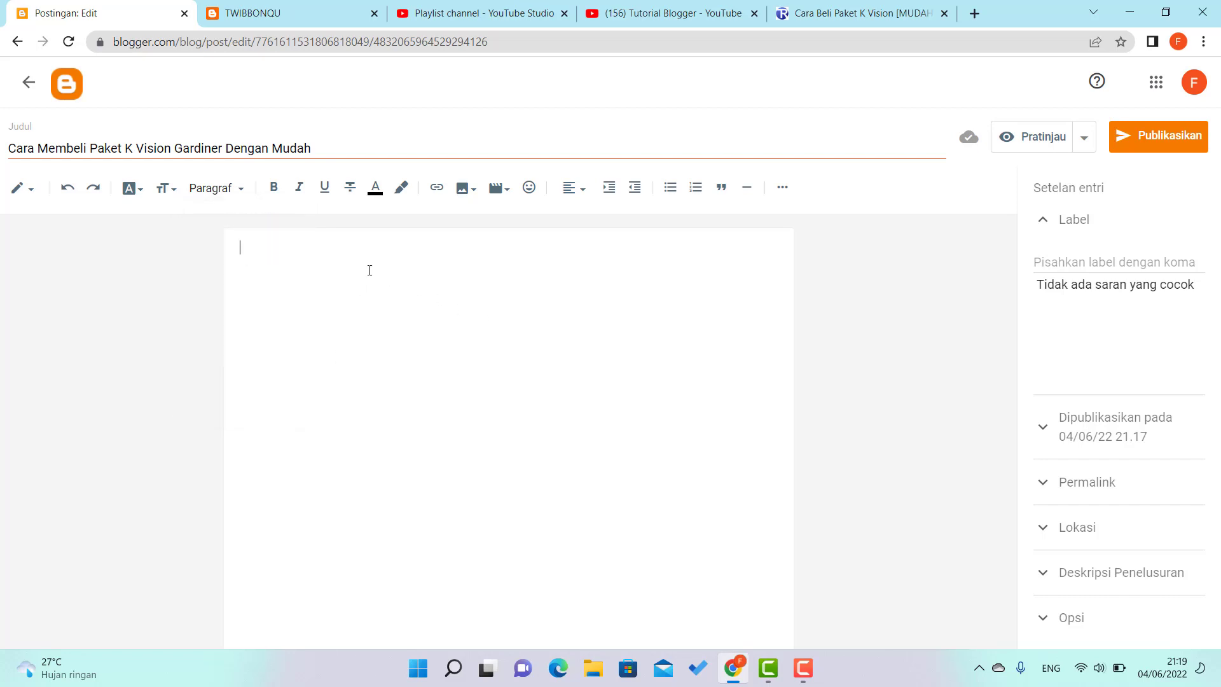
Copy the source article's two opening paragraphs, from "Bagi anda pelanggan baru" to "hanya dalam waktu sehari."
click(860, 9)
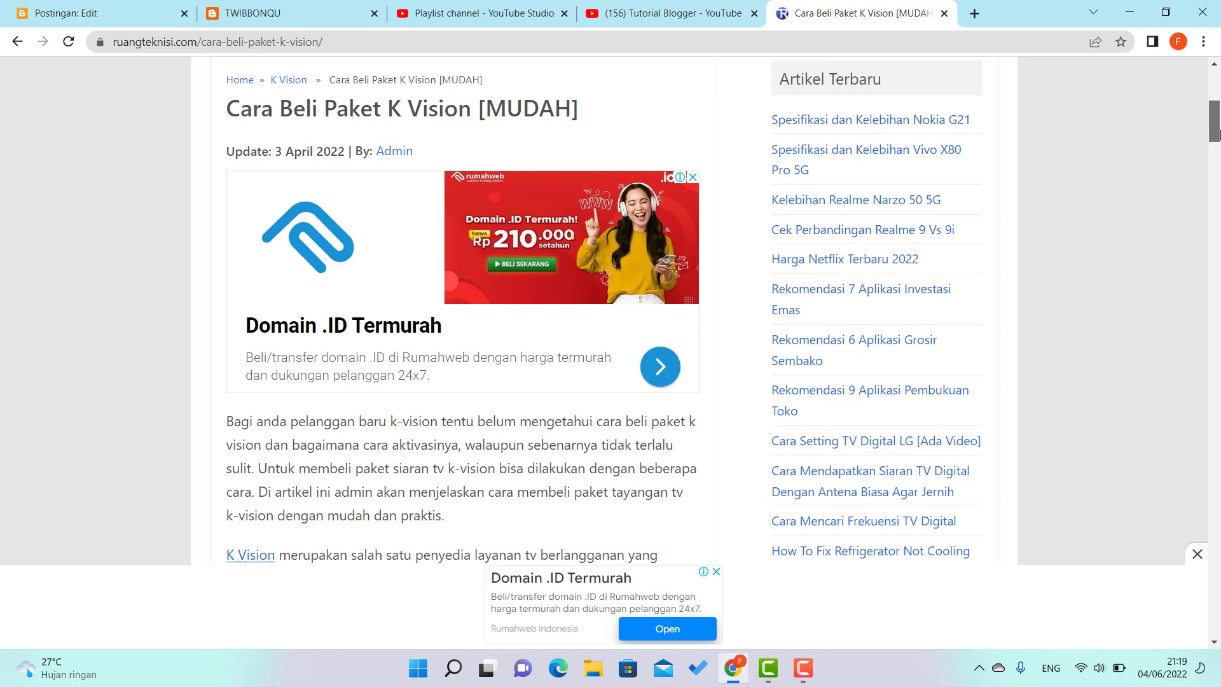
scroll(1218, 163, down, 2)
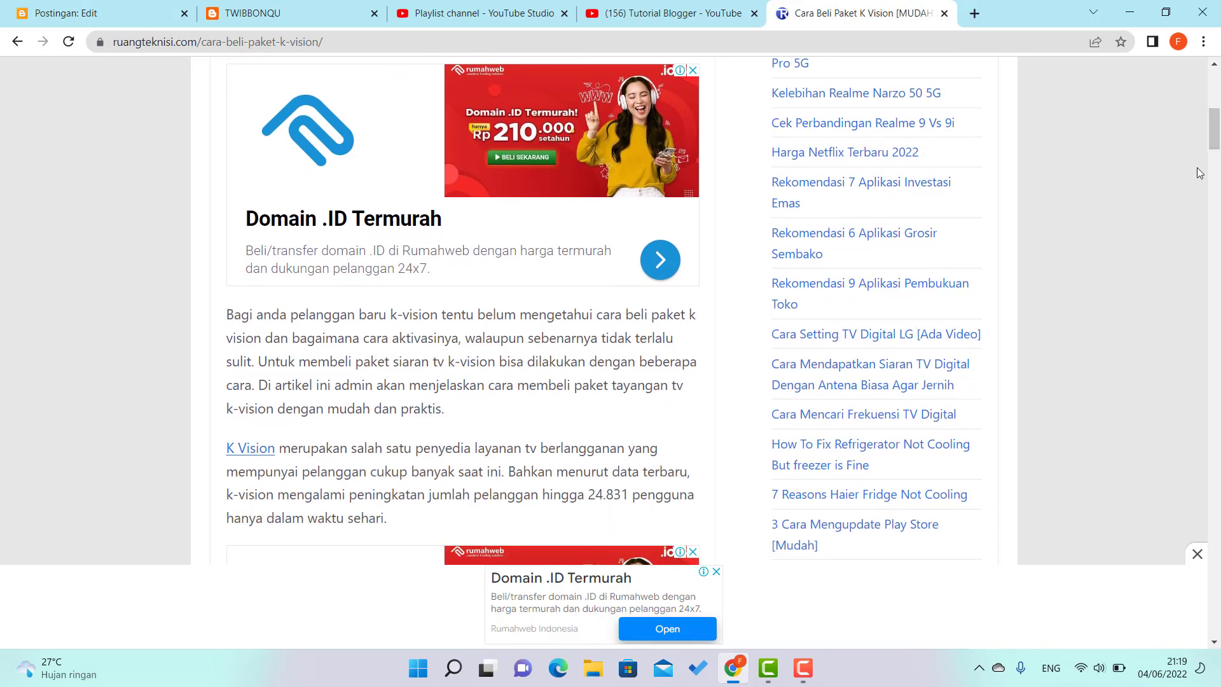
mouse_move(1218, 135)
mouse_down()
mouse_move(1218, 122)
mouse_move(1219, 159)
mouse_move(1213, 132)
mouse_up()
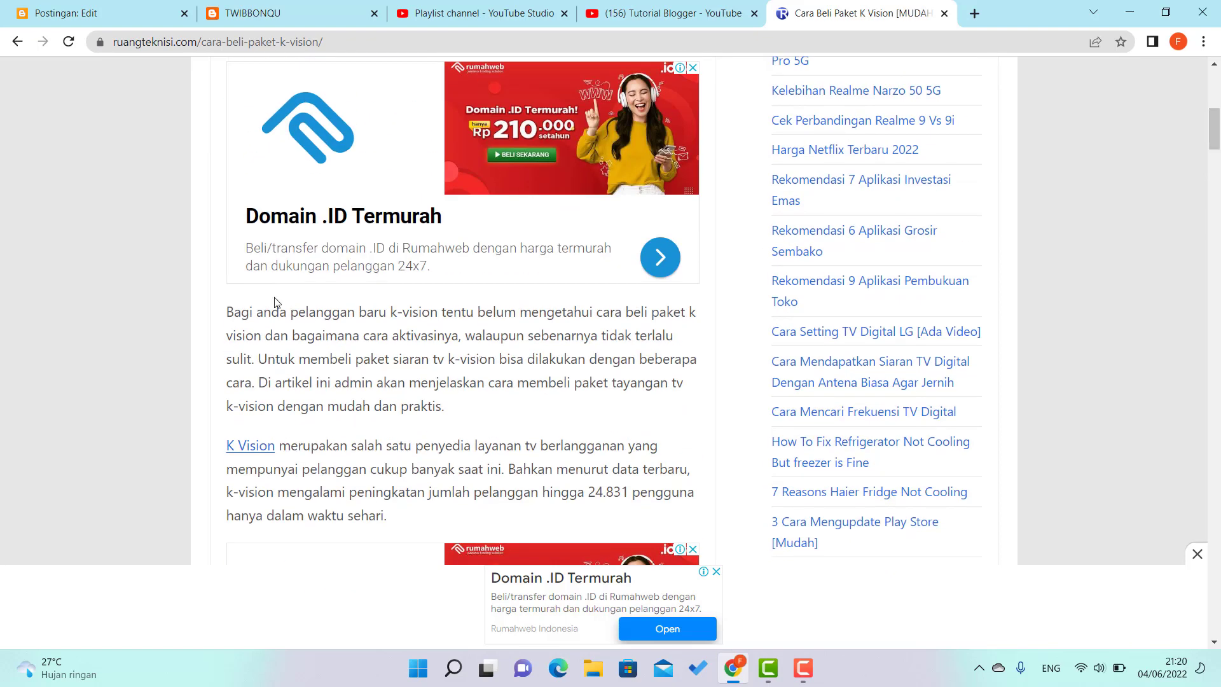
drag(228, 311, 399, 516)
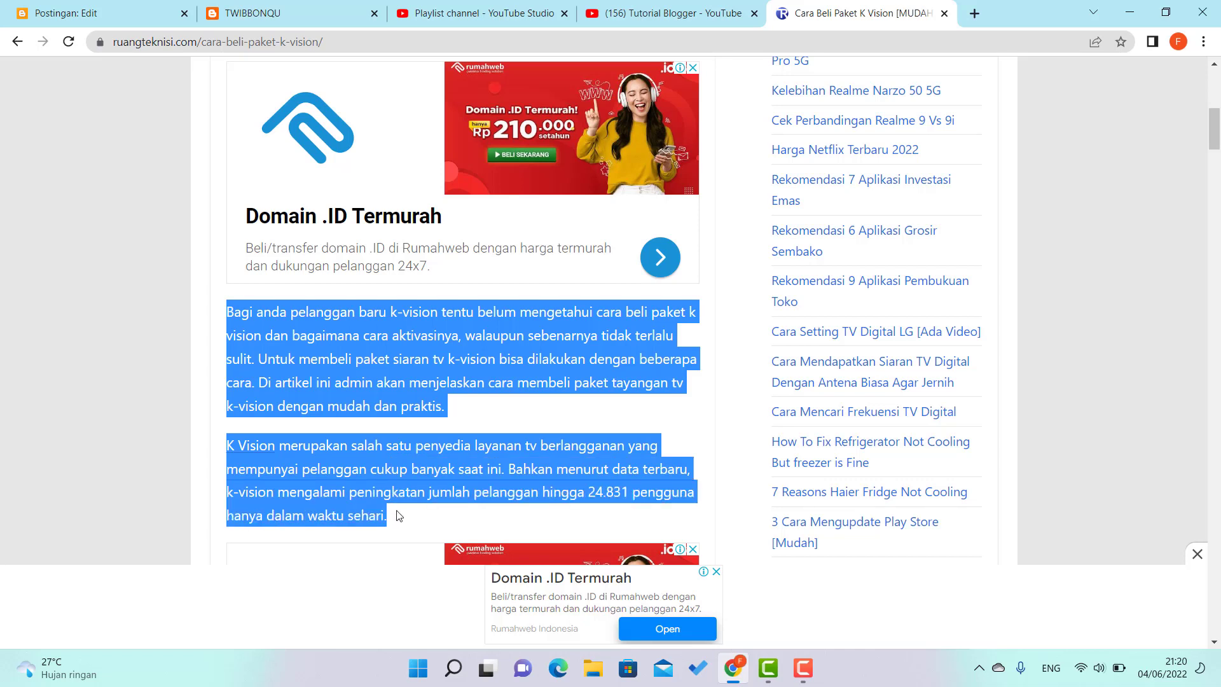
Open a new Notepad document and paste the copied article paragraphs into it
click(117, 21)
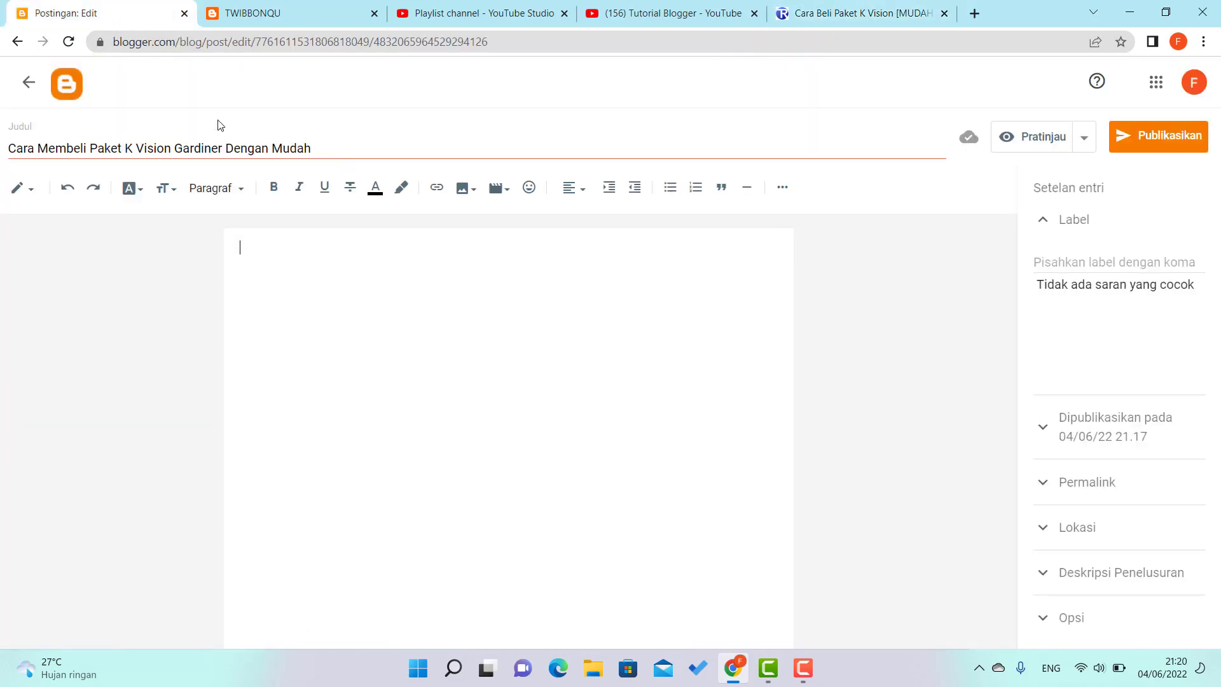
click(306, 249)
click(456, 669)
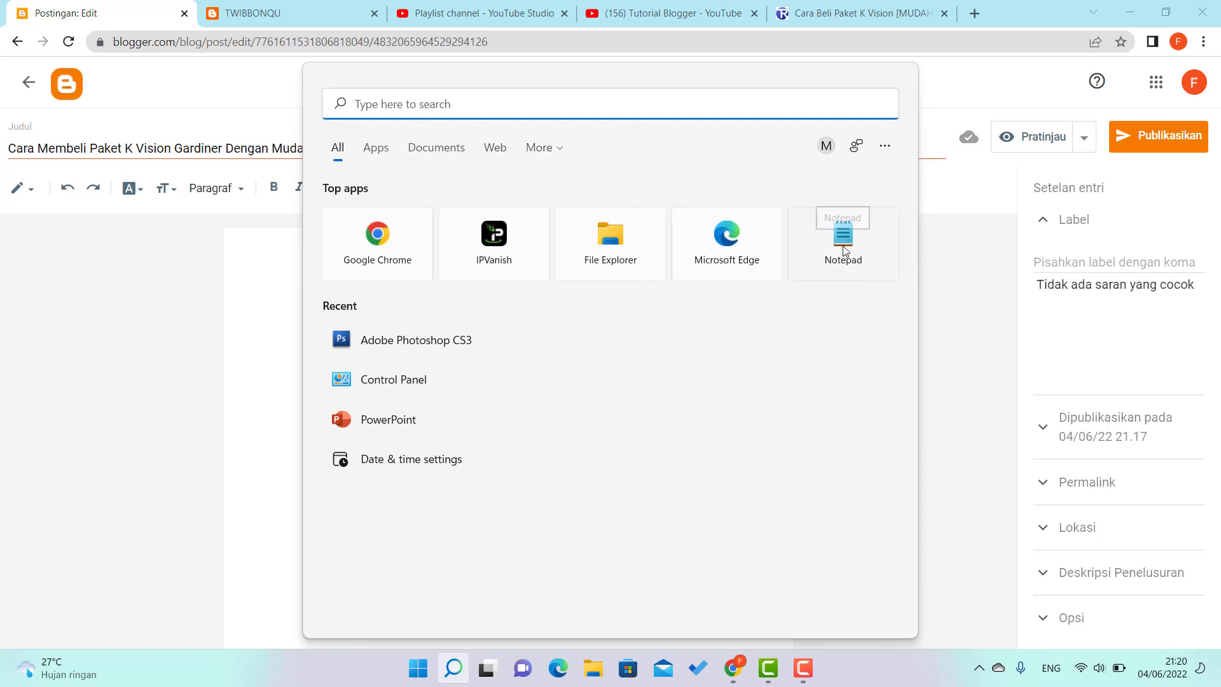
text(notepad)
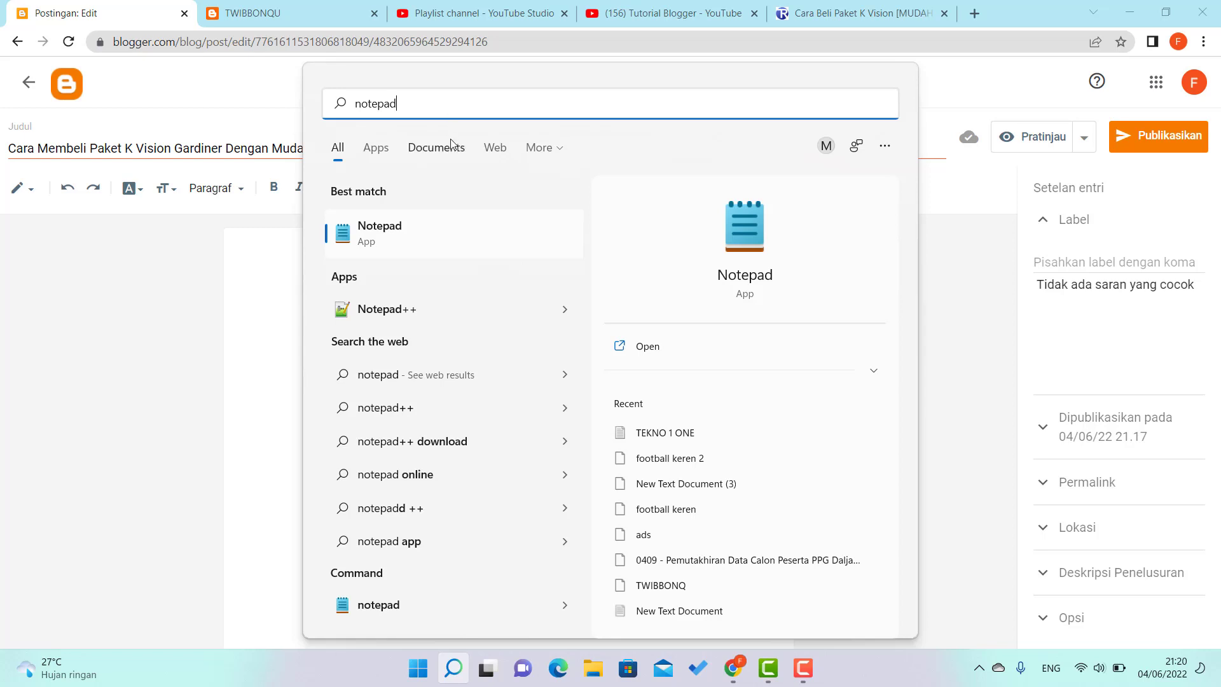
click(398, 240)
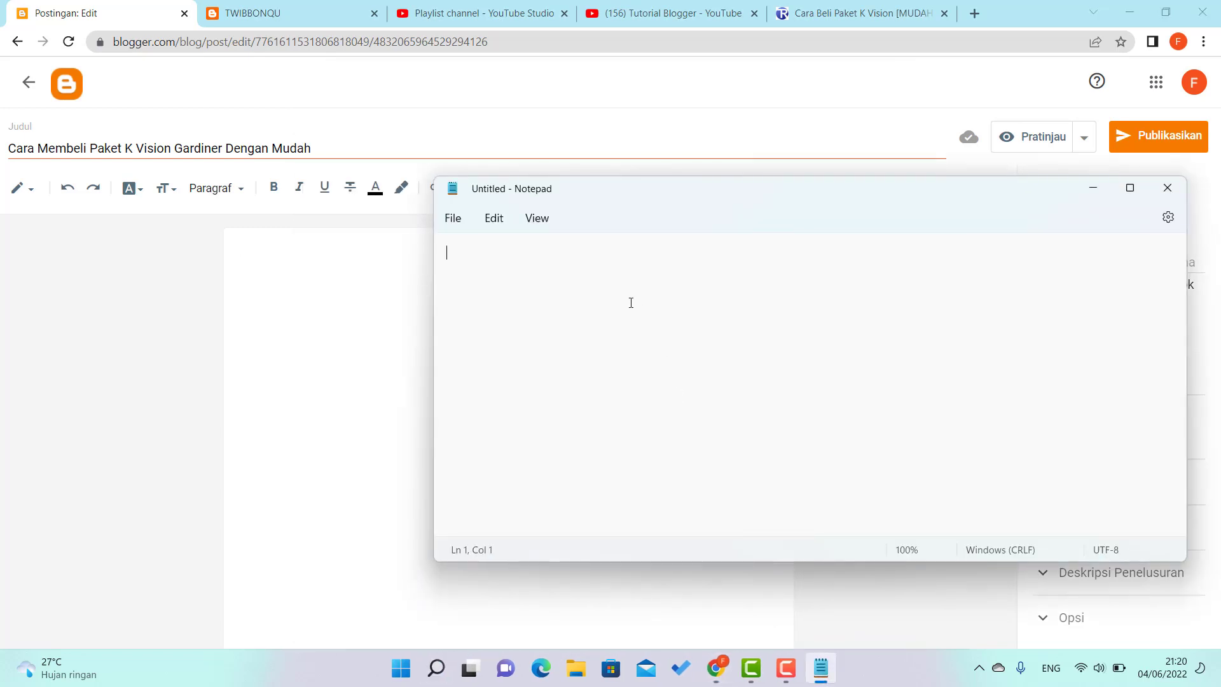
key(ctrl+v)
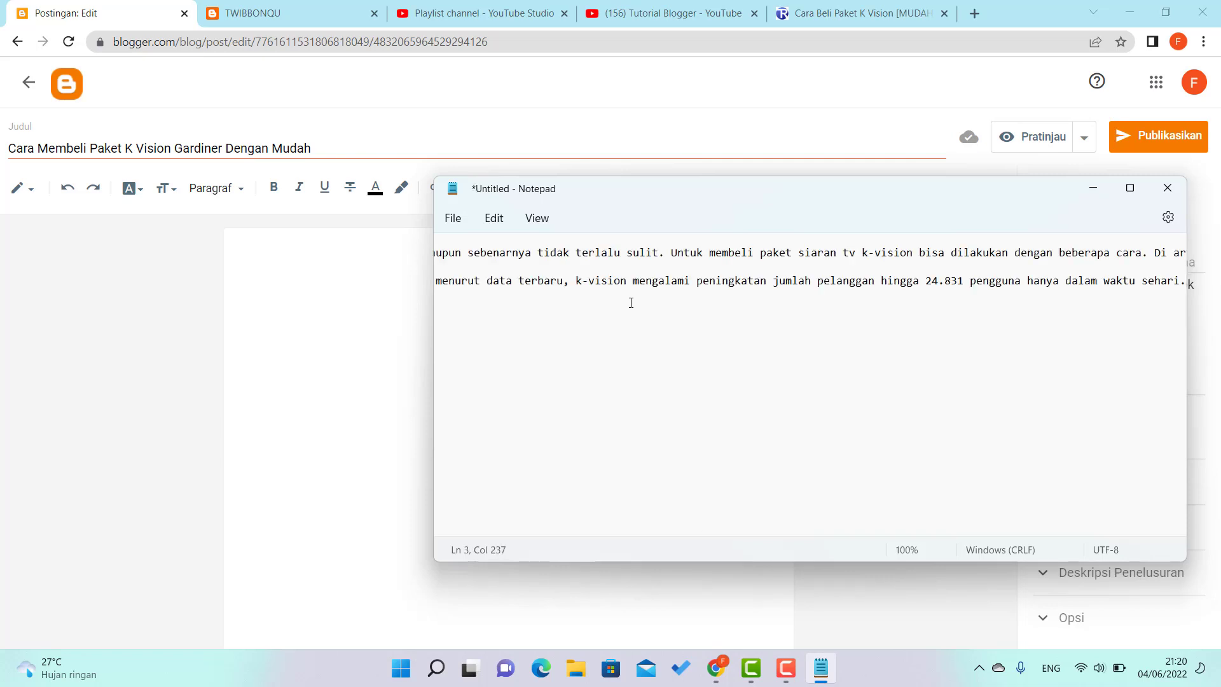
click(257, 247)
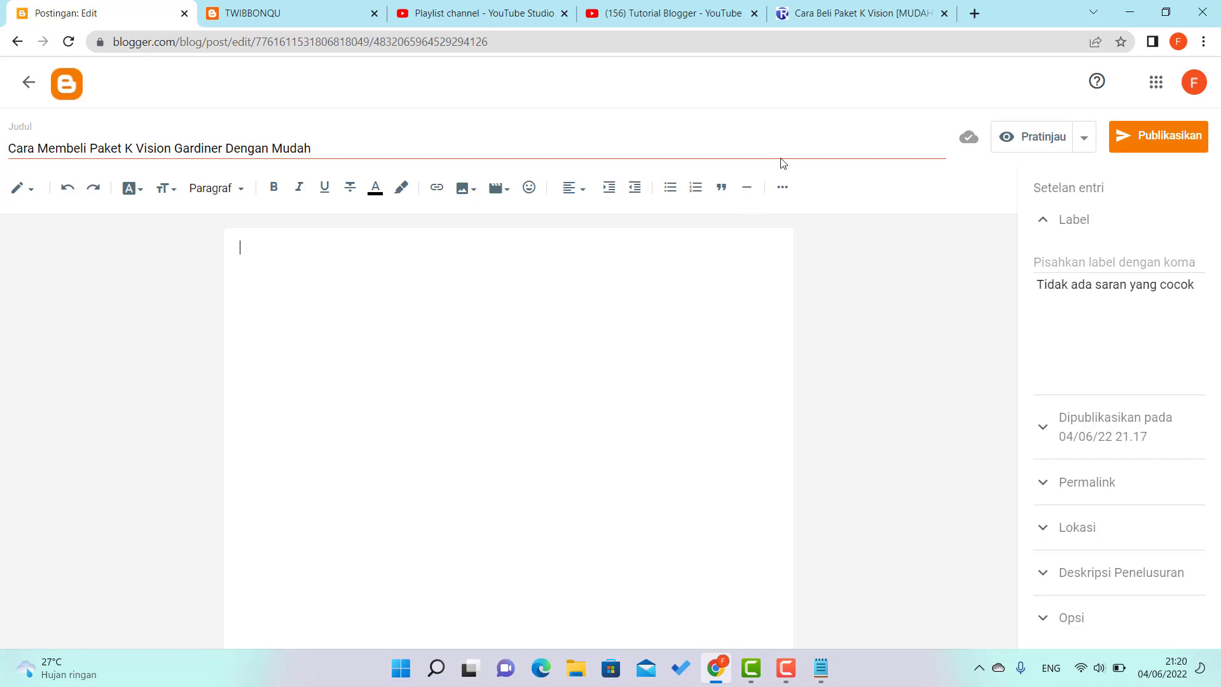
click(861, 17)
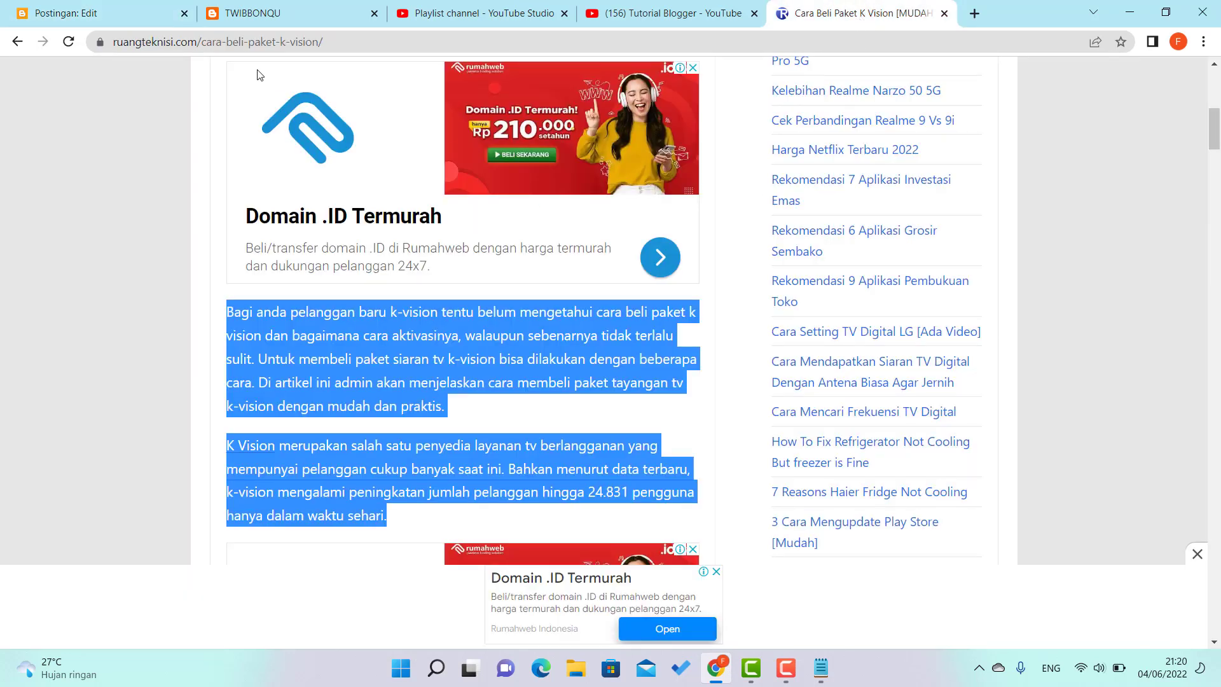
click(121, 6)
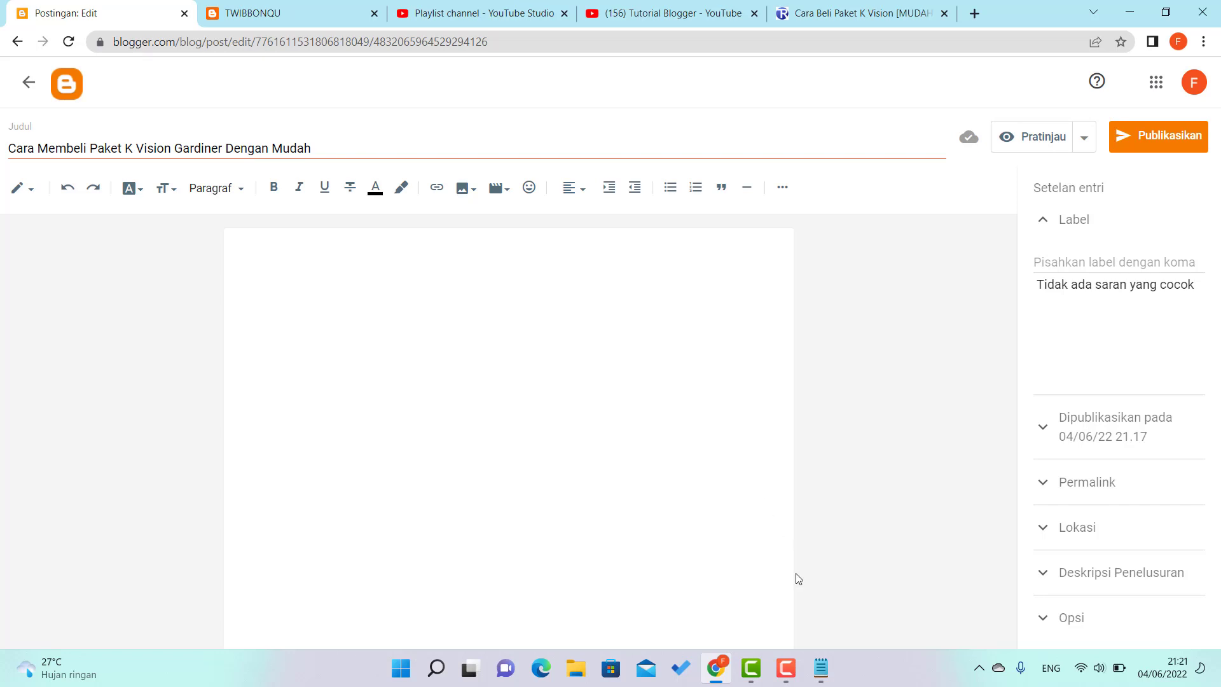
Copy all the text from the Notepad document into the body of the Blogger post
click(821, 673)
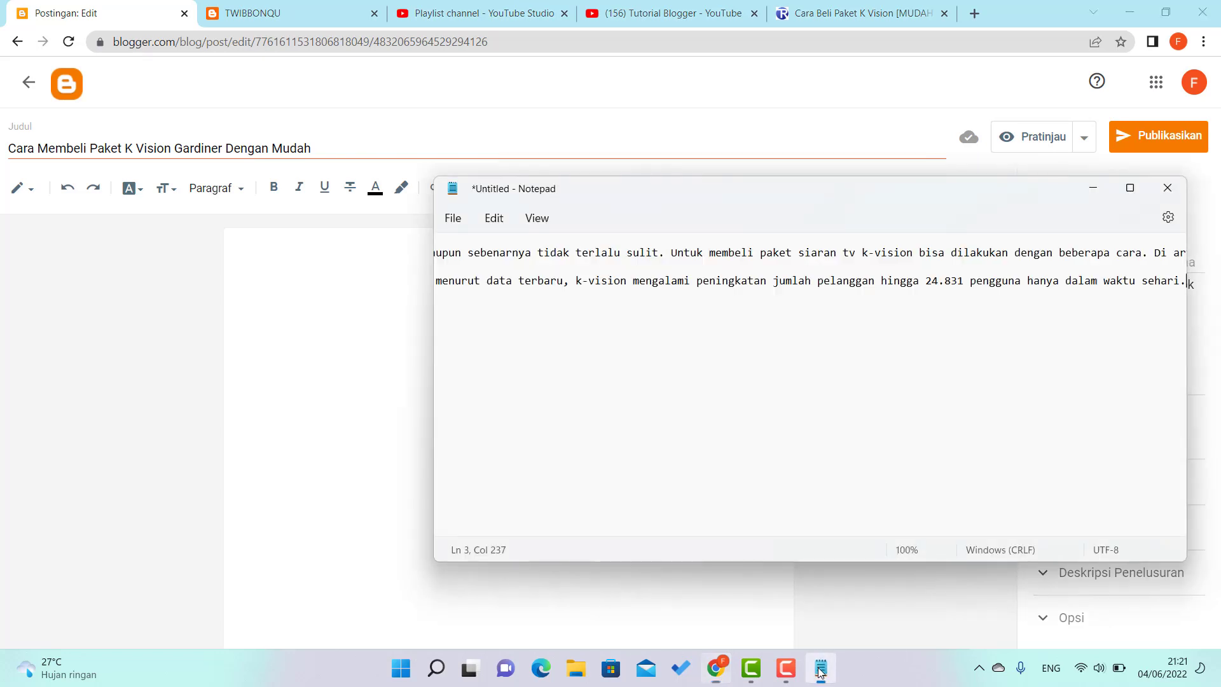
click(705, 272)
key(ctrl+a)
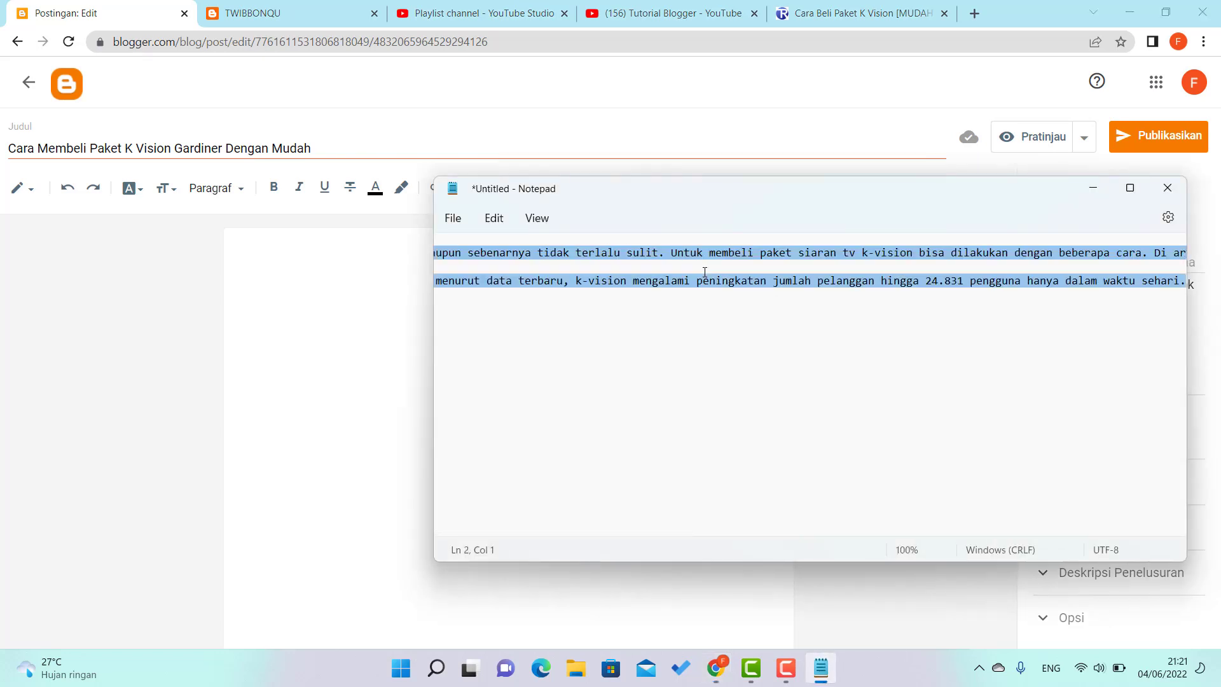
click(355, 272)
text(Bagi anda pelanggan baru k-vision tentu belum mengetahui cara beli paket k vision dan bagaimana cara aktivasinya, walaupun sebenarnya tidak terlalu sulit. Untuk membeli paket siaran tv k-vision bisa dilakukan dengan beberapa cara. Di artikel ini admin akan menjelaskan cara membeli paket tayangan tv k-vision dengan mudah dan praktis.  K Vision merupakan salah satu penyedia layanan tv berlangganan yang mempunyai pelanggan cukup banyak saat ini. Bahkan menurut data terbaru, k-vision mengalami peningkatan jumlah pelanggan hingga 24.831 pengguna hanya dalam waktu sehari.)
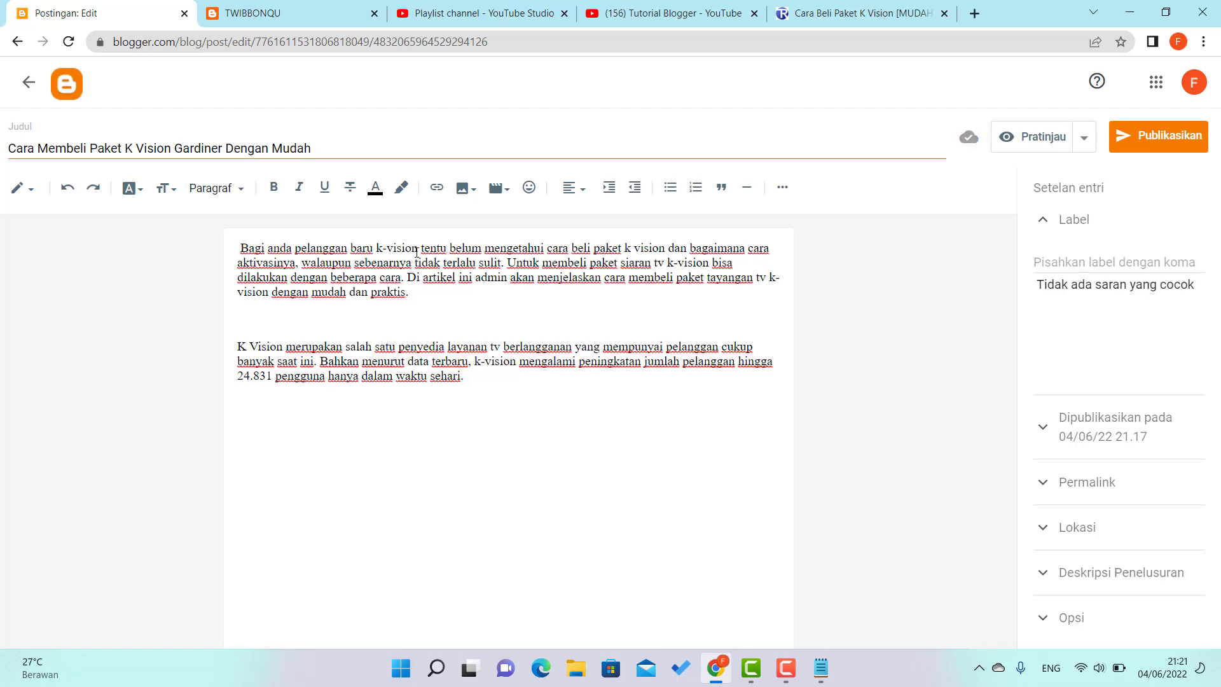
Compare the paragraphs pasted in the post body with the paragraphs in the source article
click(887, 15)
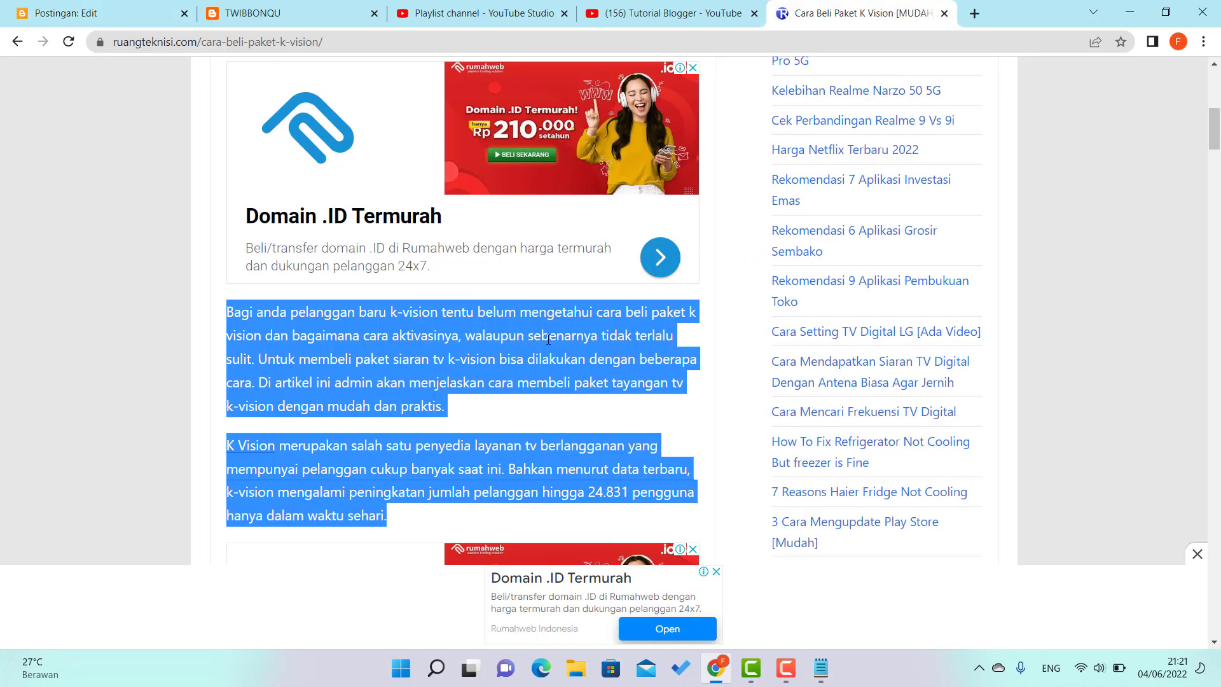
click(70, 14)
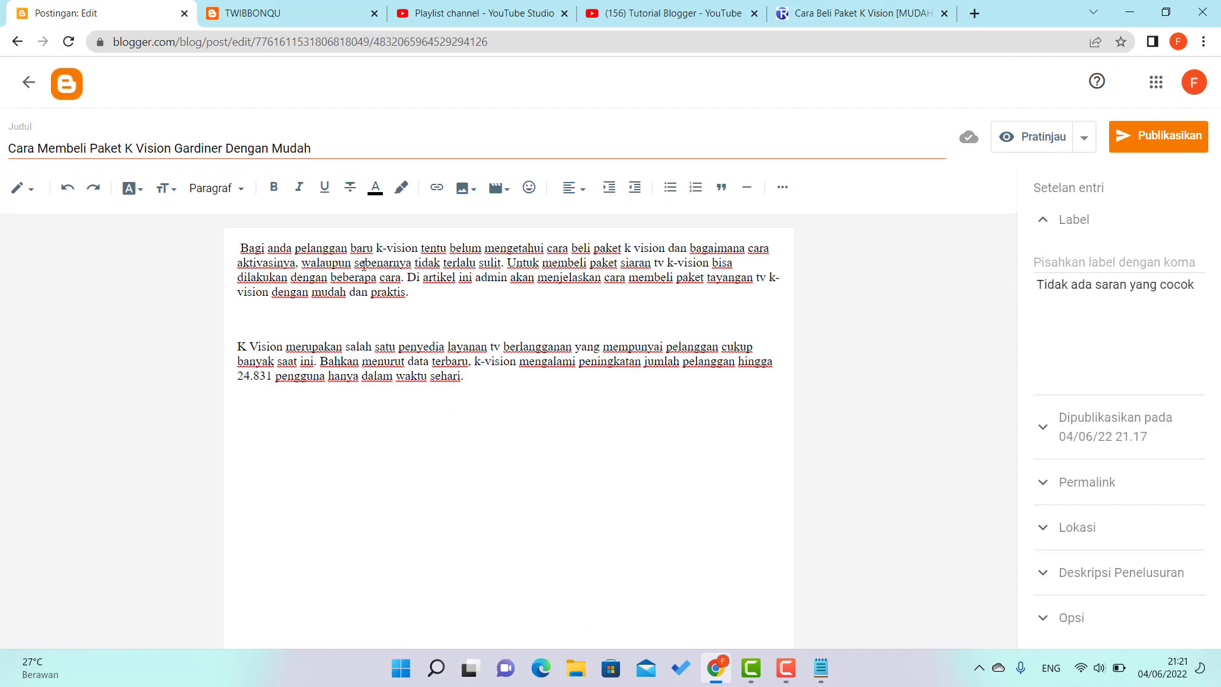
click(851, 10)
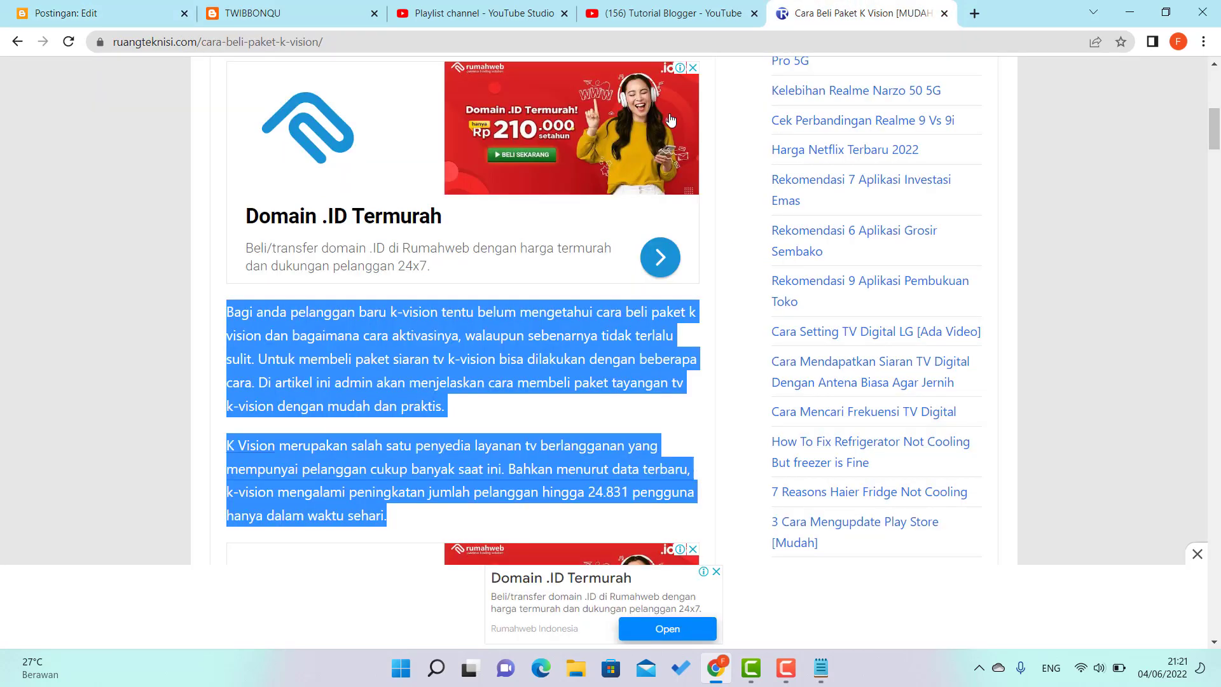
click(104, 12)
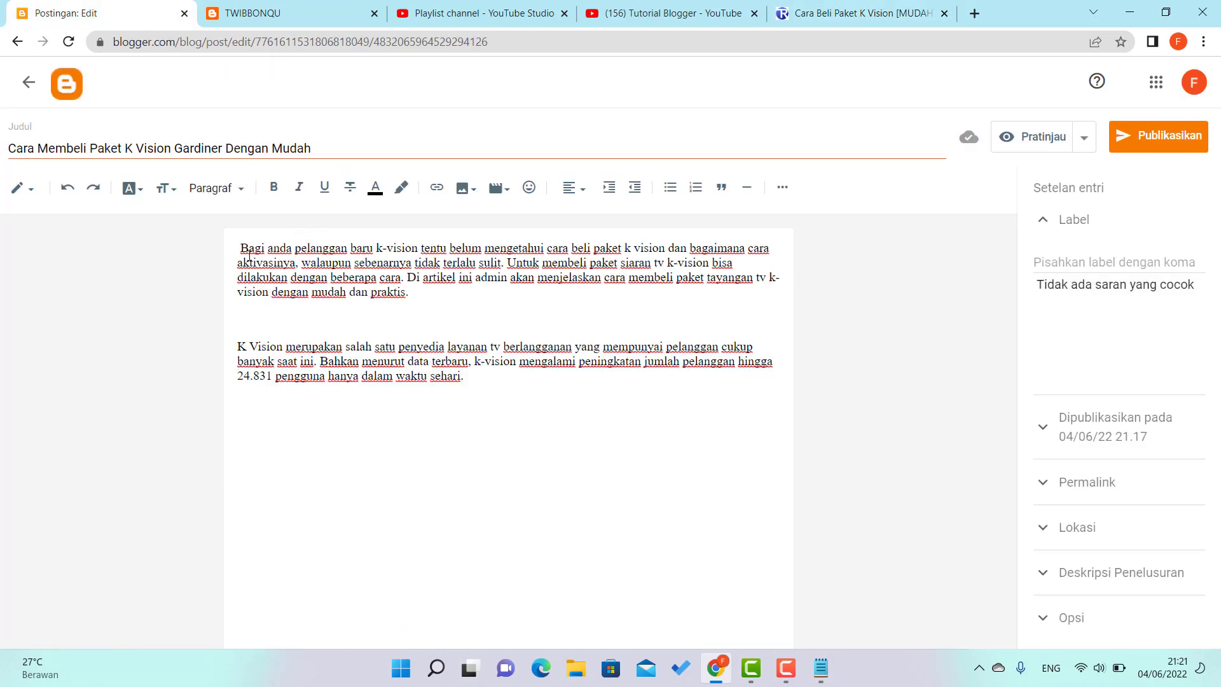
Insert two line breaks before the first paragraph, "Bagi anda pelanggan baru", in the post body
click(241, 249)
key(Return)
key(Return)
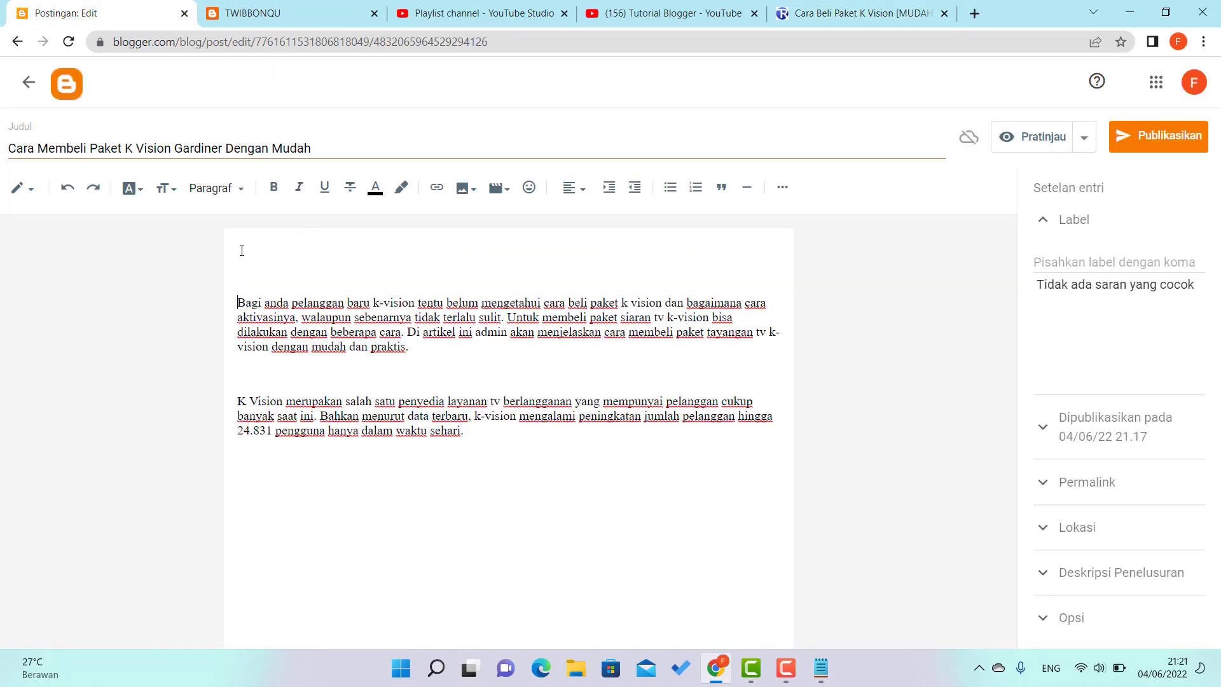
Copy the post title "Cara Membeli Paket K Vision Gardiner Dengan Mudah" into the first line of the body and add a hyphen after it
click(248, 242)
drag(326, 145, 2, 159)
key(ctrl+c)
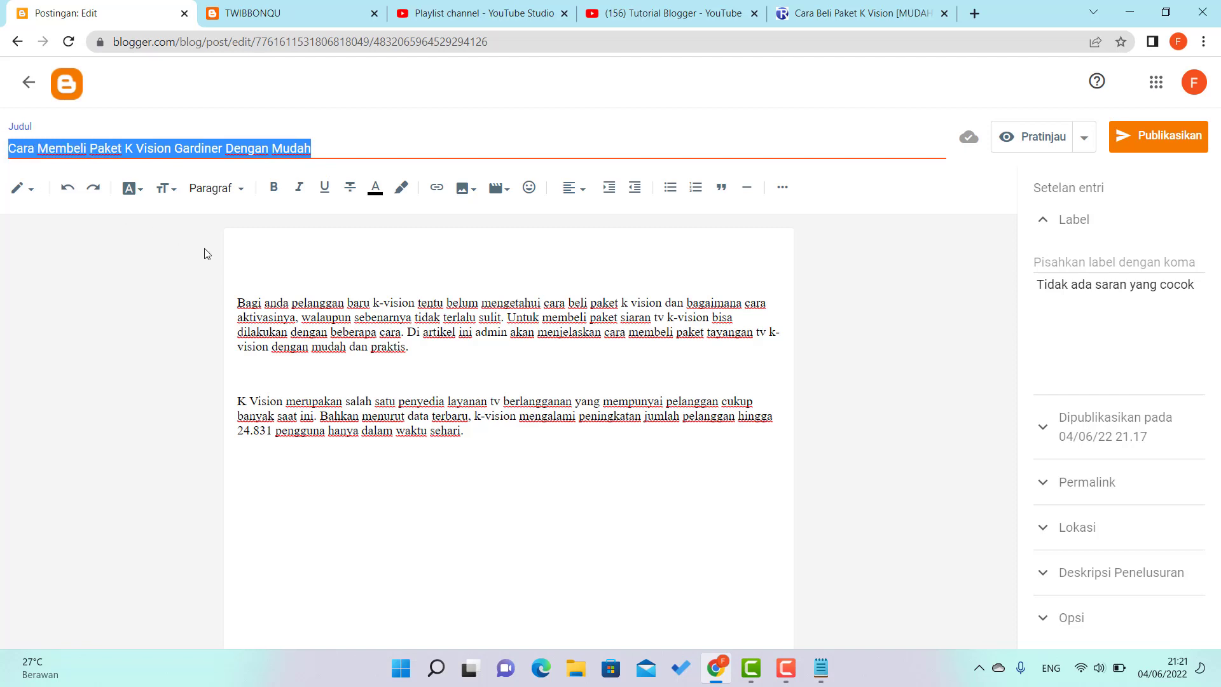
click(257, 245)
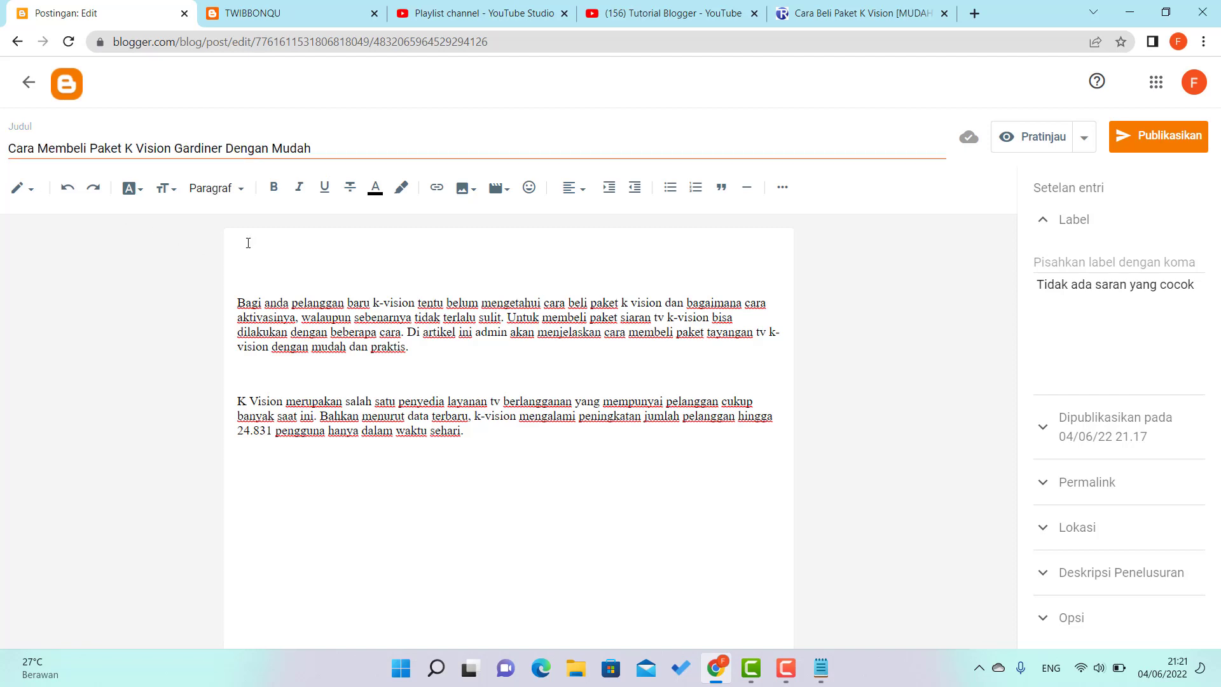
key(ctrl+v)
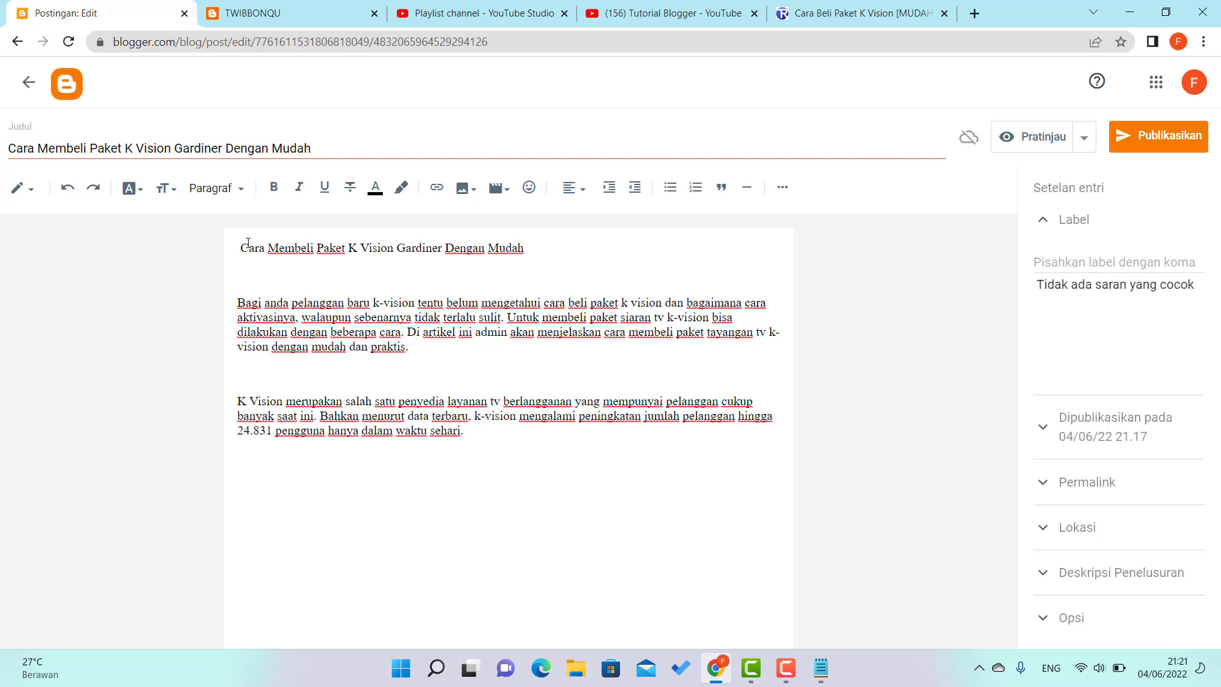
text(-)
Bold the title text "Cara Membeli Paket K Vision Gardiner Dengan Mudah" in the body's first line and remove the space before it
drag(524, 248, 197, 252)
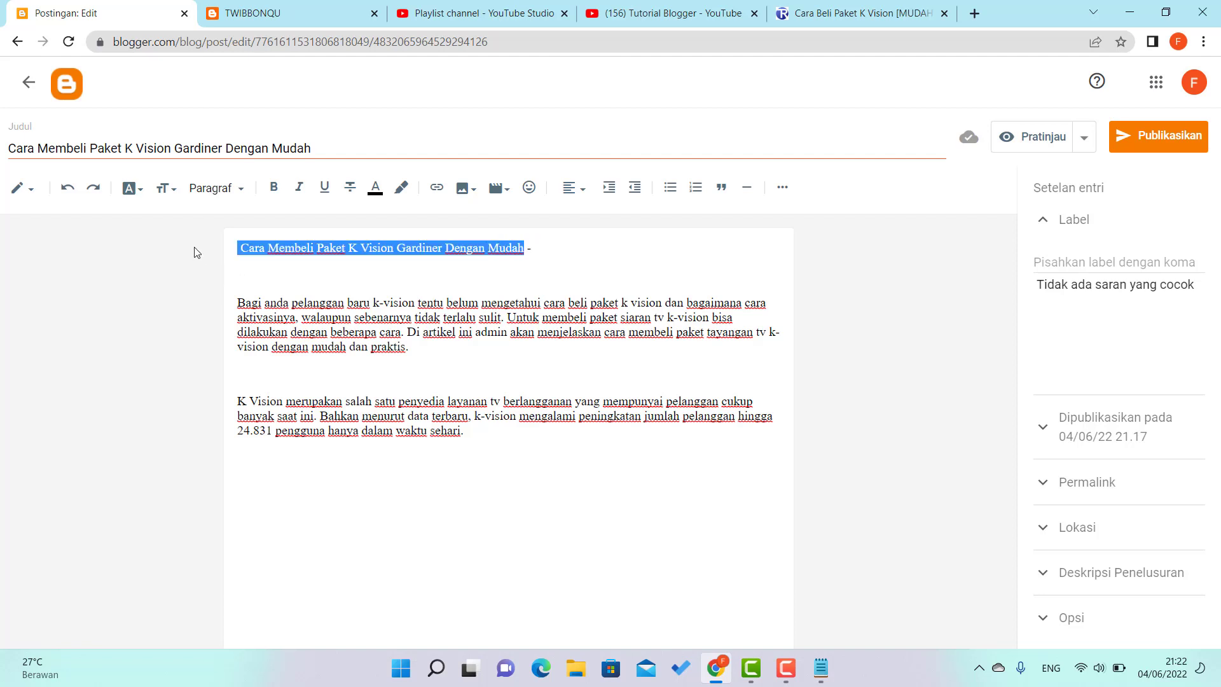
click(274, 187)
click(244, 248)
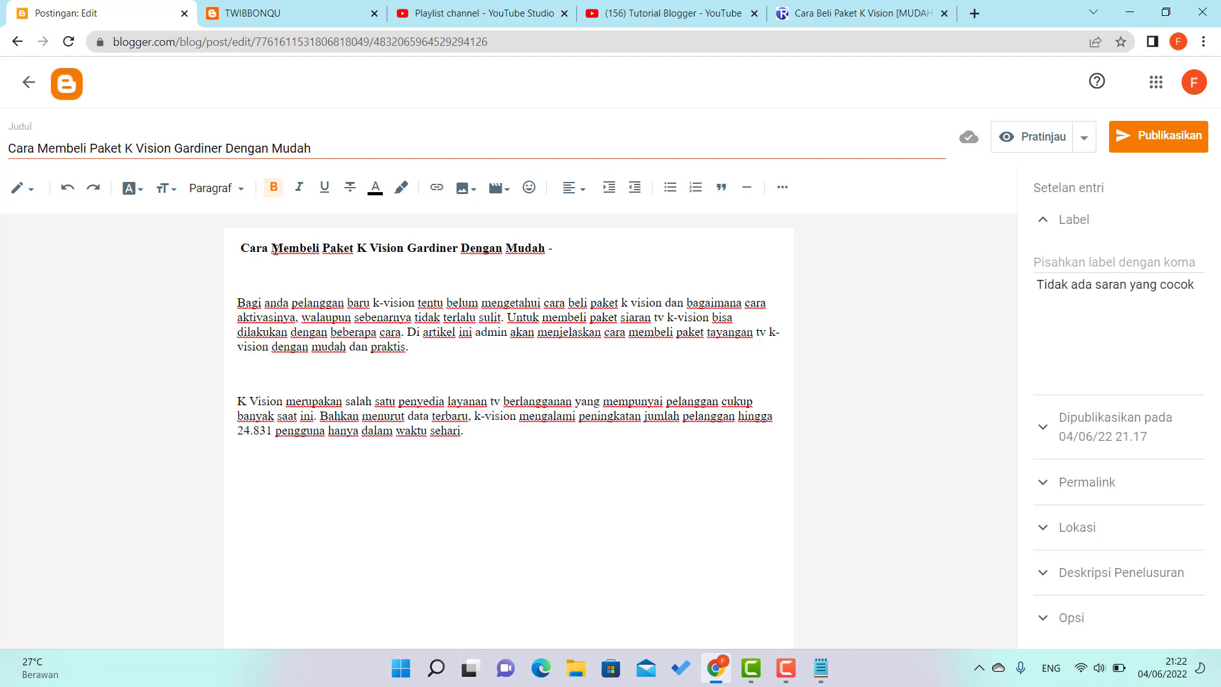
key(BackSpace)
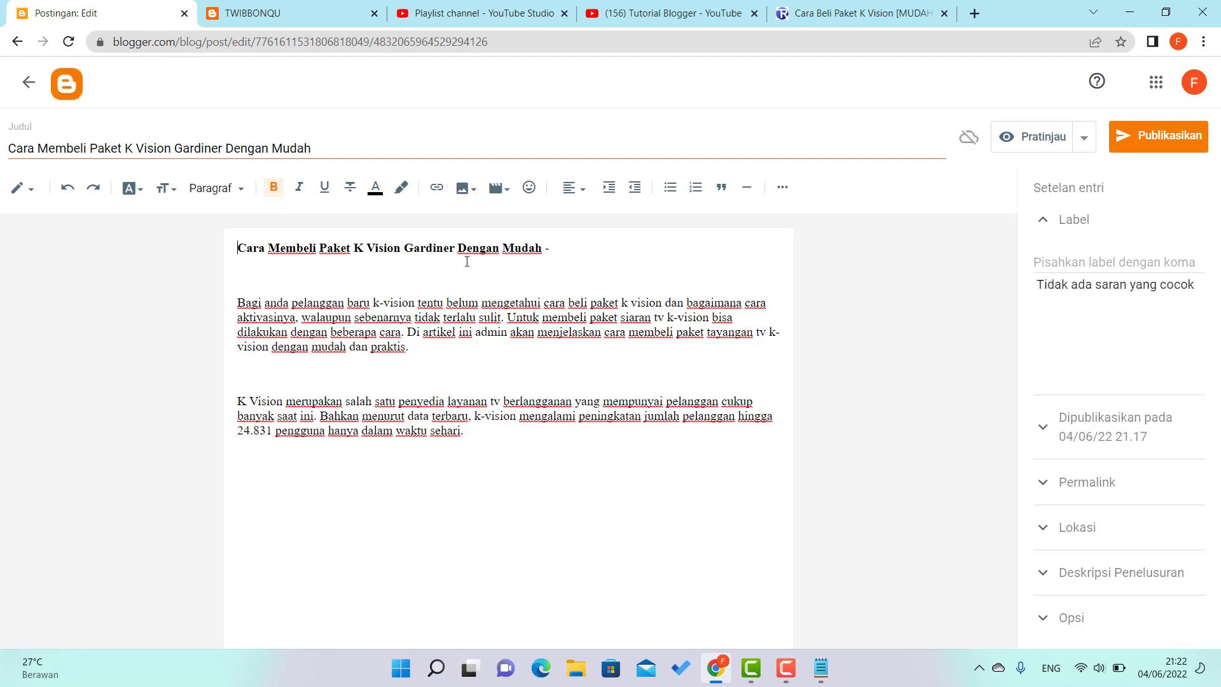
Add "Cara untuk membeli paket K vision sangat mudah sekali, anda cukup" after the hyphen in the body's first line
click(589, 249)
text(Cara untuk)
text( membe)
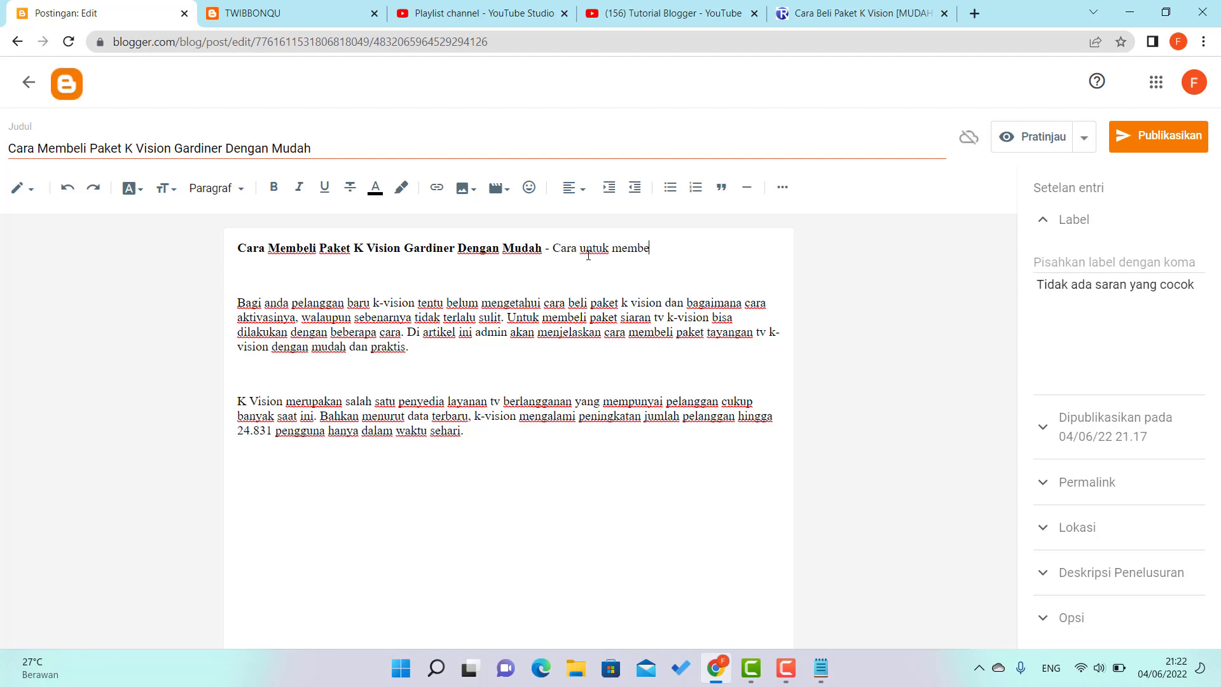
text(li paket K vision sanga)
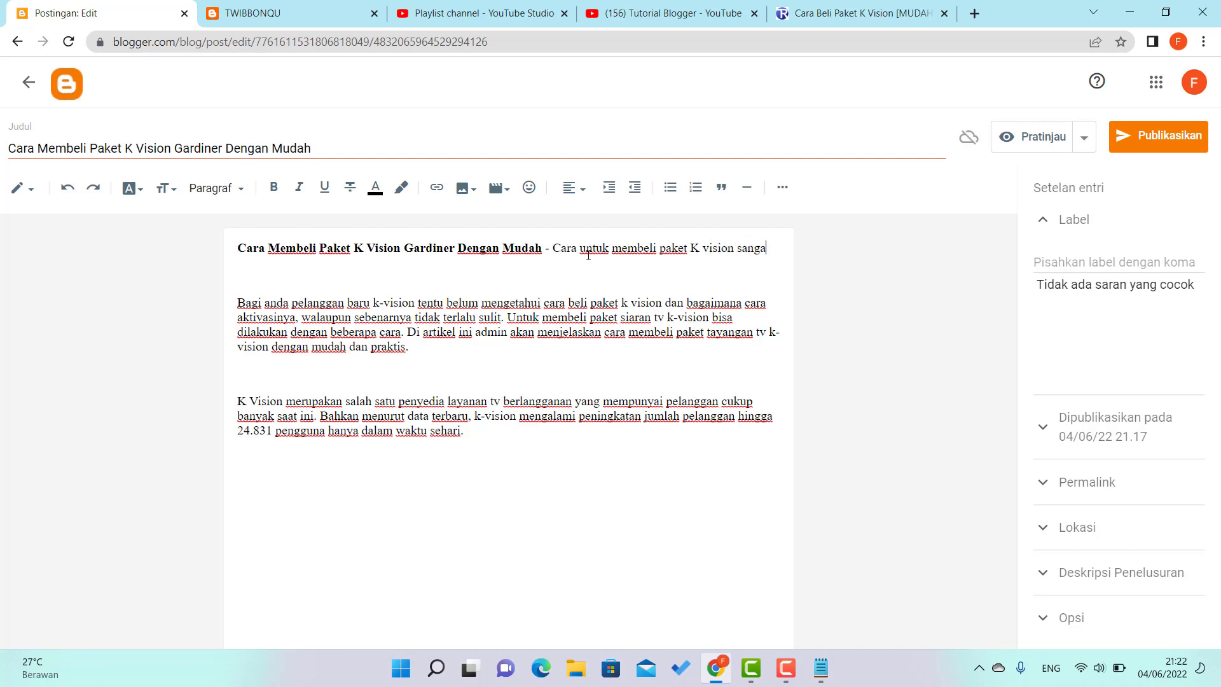
text(t mudah s)
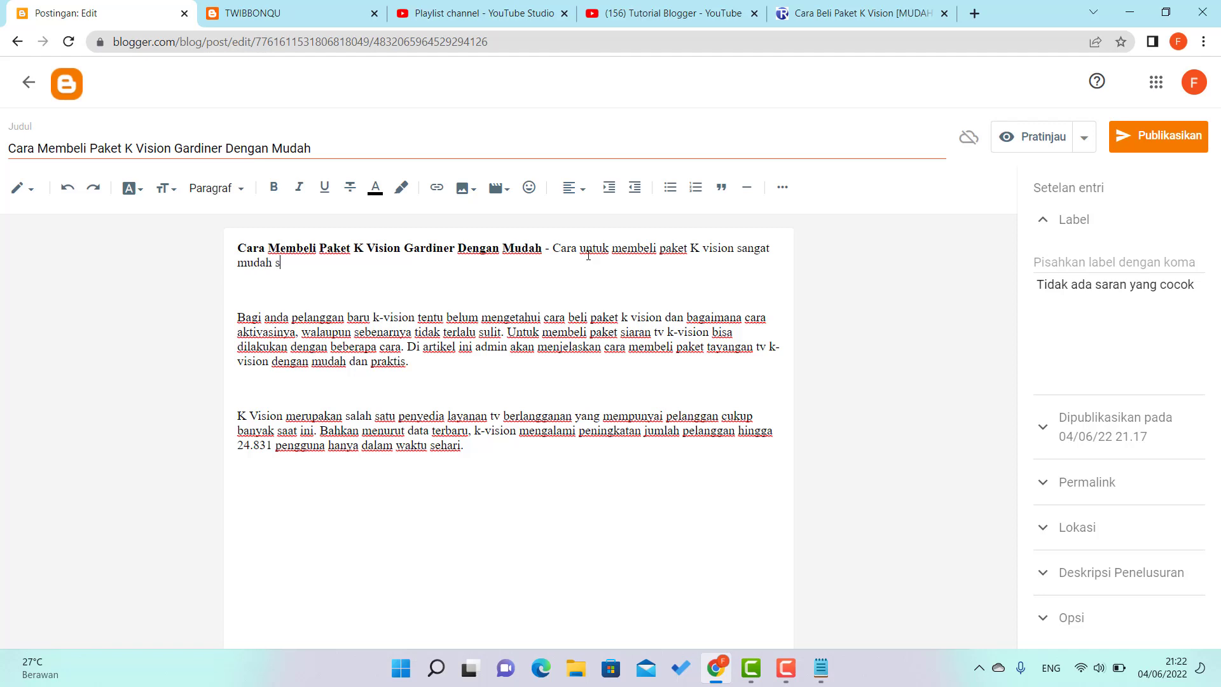
text(ekali, anda cukup )
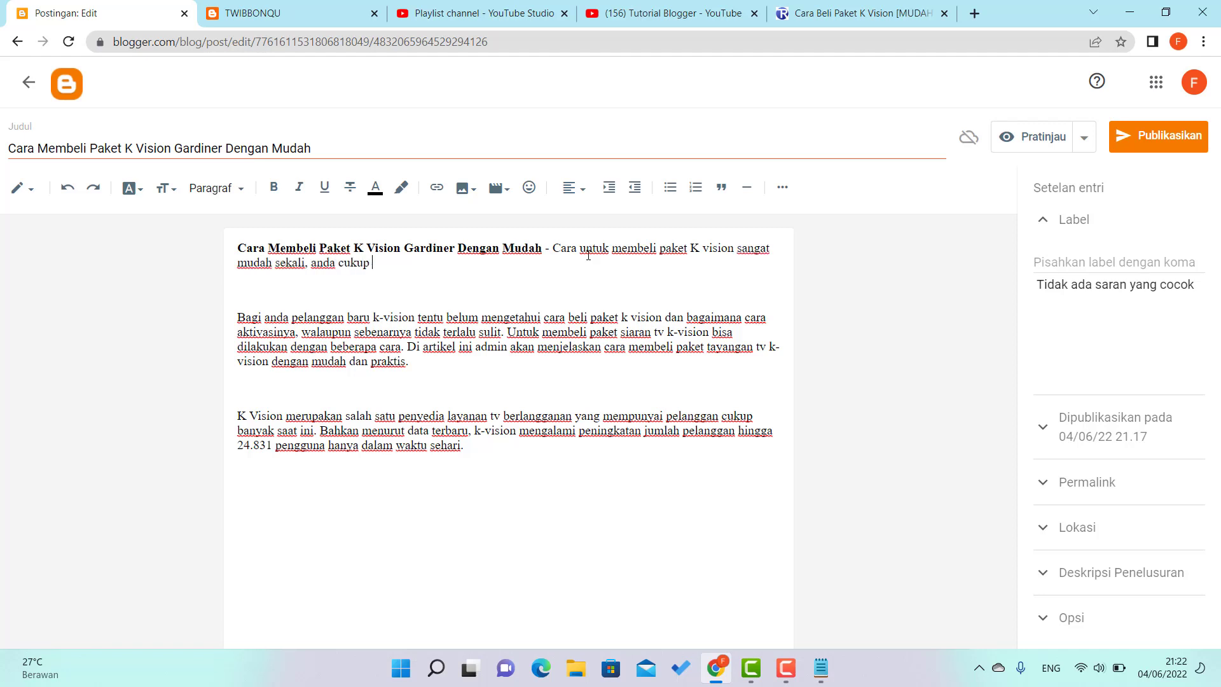
Complete the opening sentence with "menginstal aplikasi Star pulsa atau membeli langsung menggunakan aplikasi K Vision." and add a line break after it
text(menginstal aplikasi)
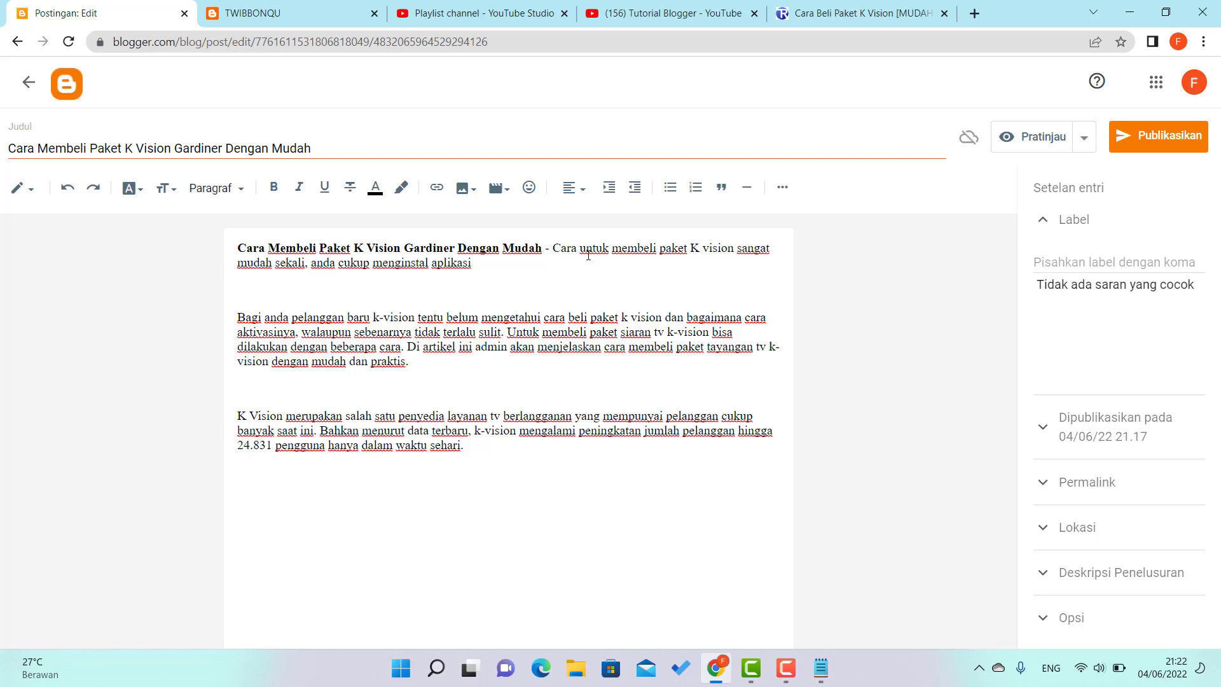
text( Star pulsa atau membeli langsung)
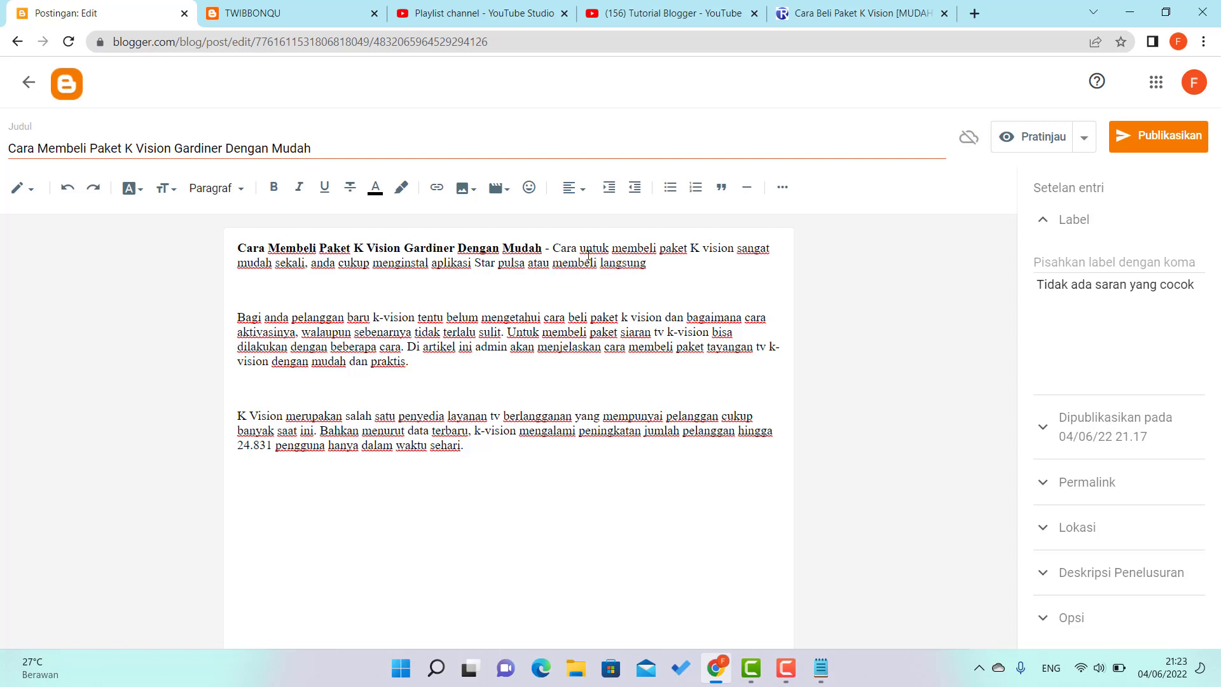
text( menggy)
key(BackSpace)
text(unakan aplikasi )
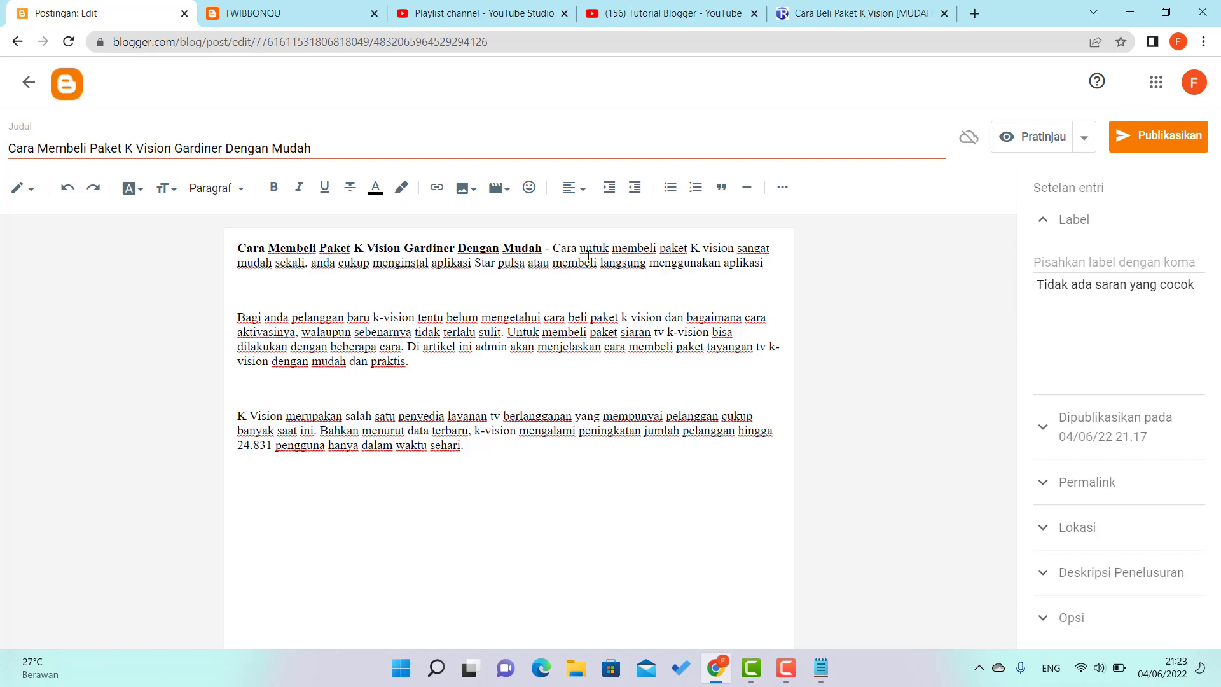
text(K Vision)
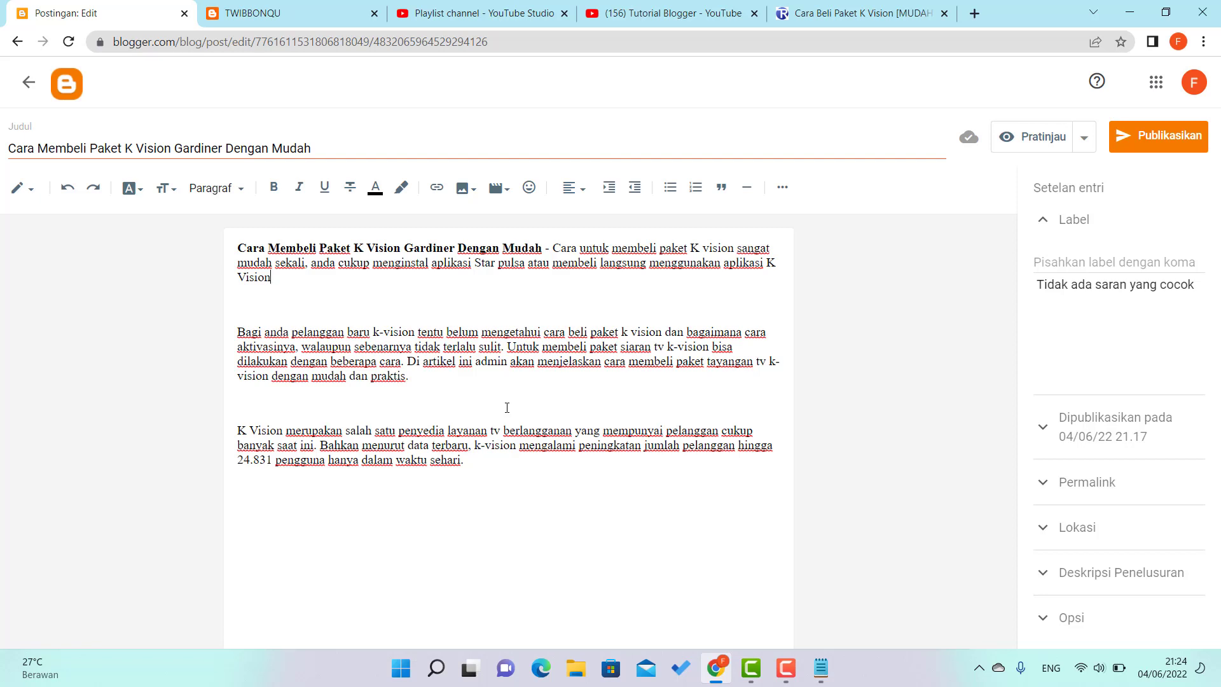
text(.)
key(Return)
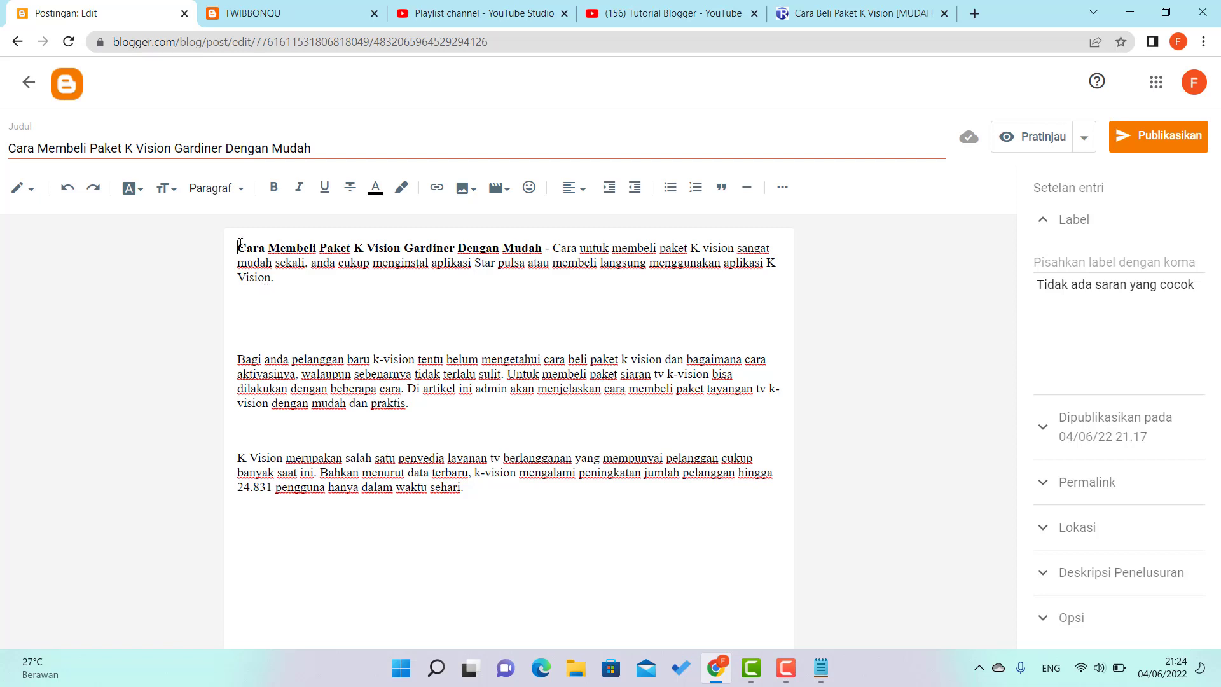
Copy the opening paragraph of the post and search Google for "plagiarism checker" in a new browser tab
drag(240, 244, 295, 275)
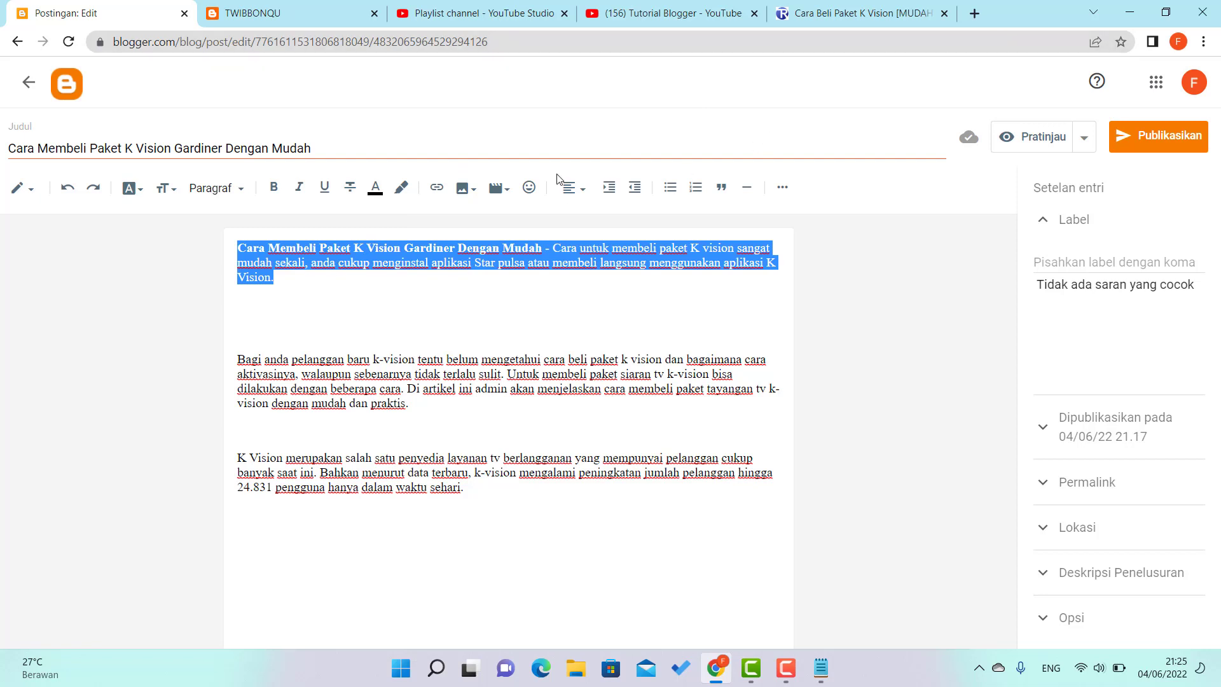
click(613, 256)
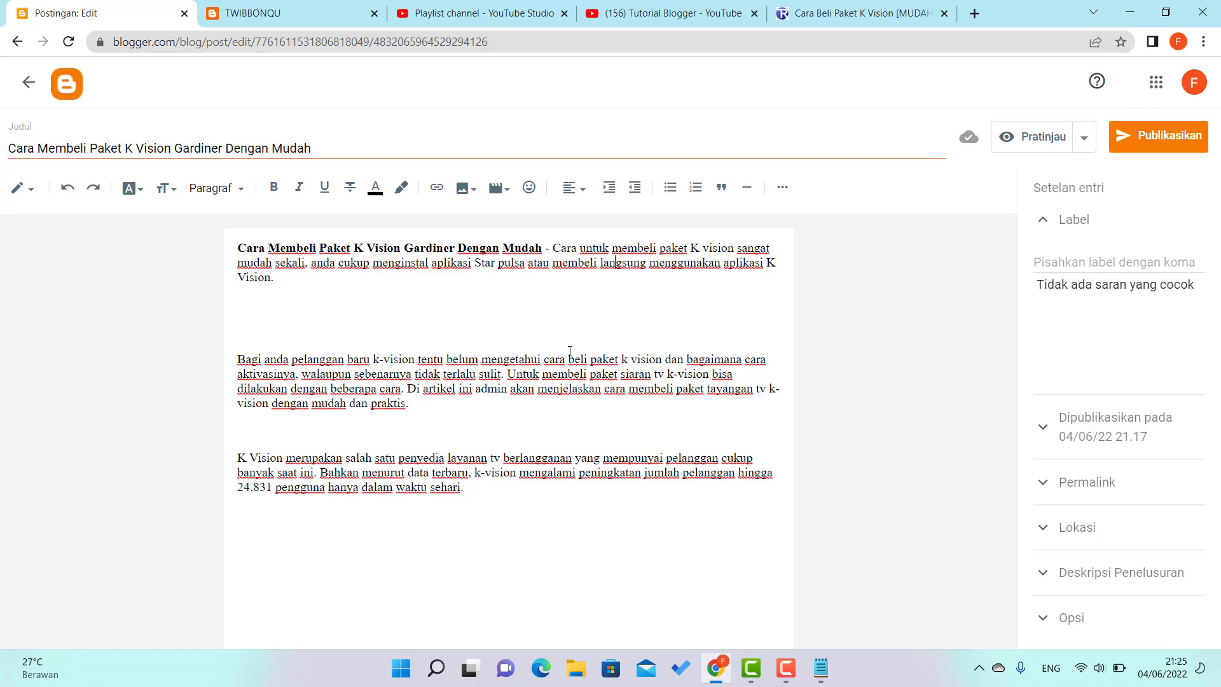
click(975, 13)
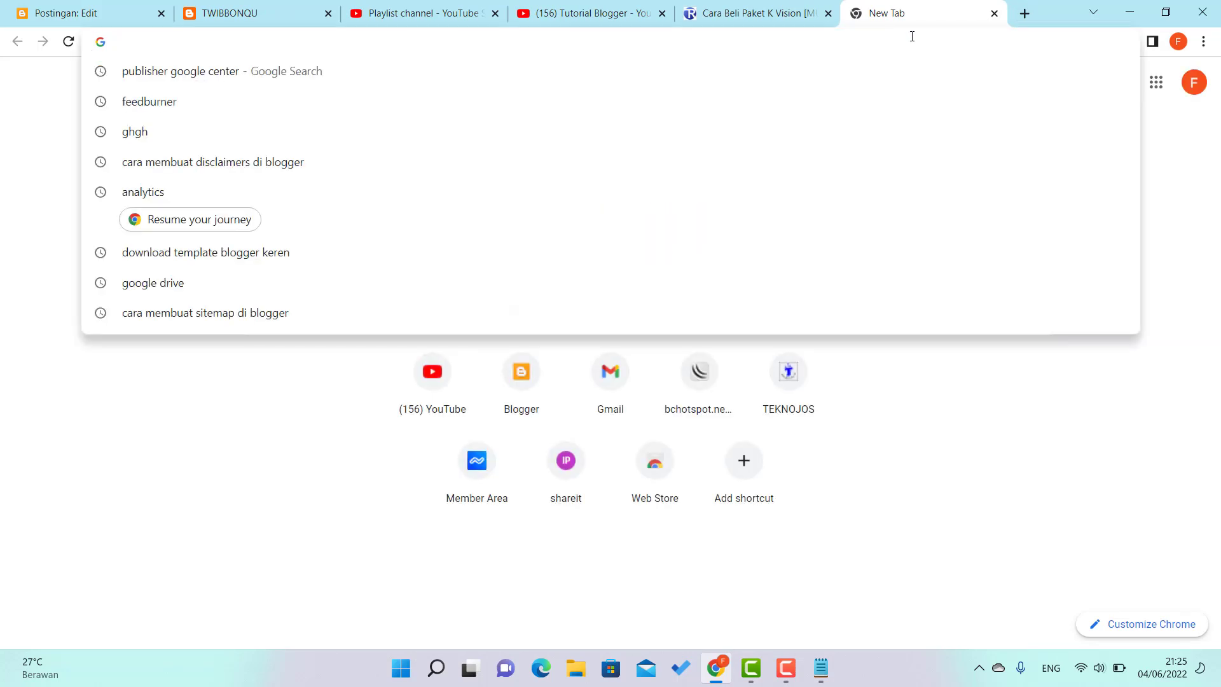
text(plag)
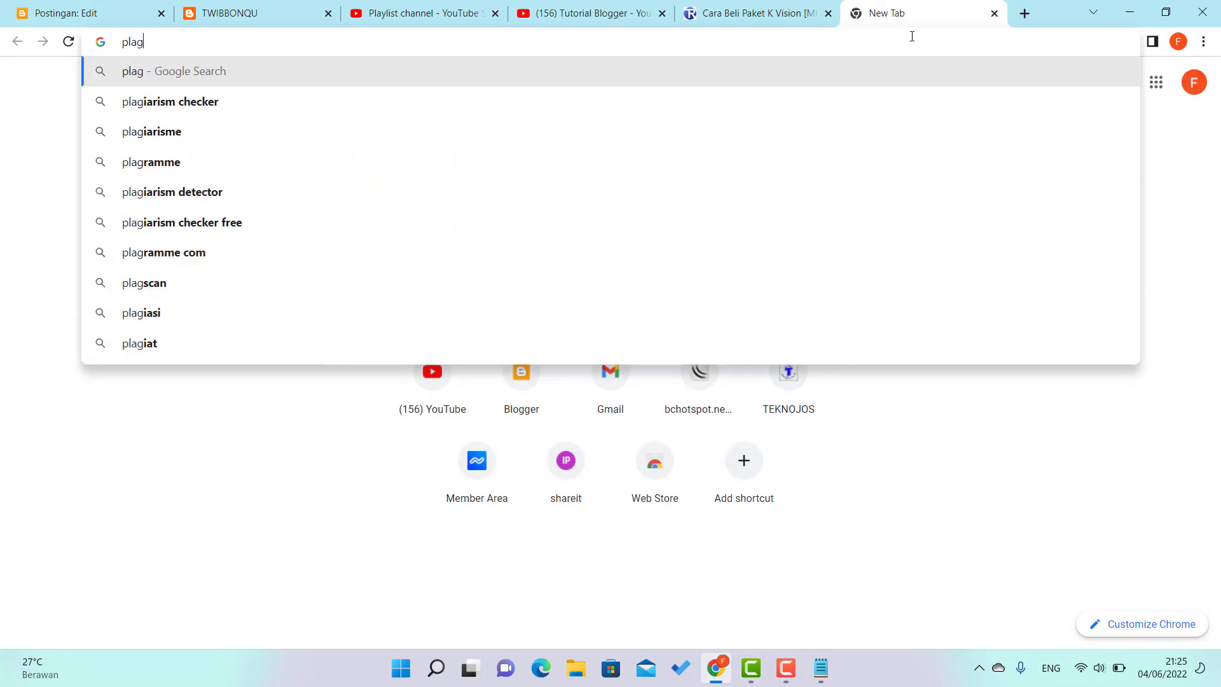
text(iarisme)
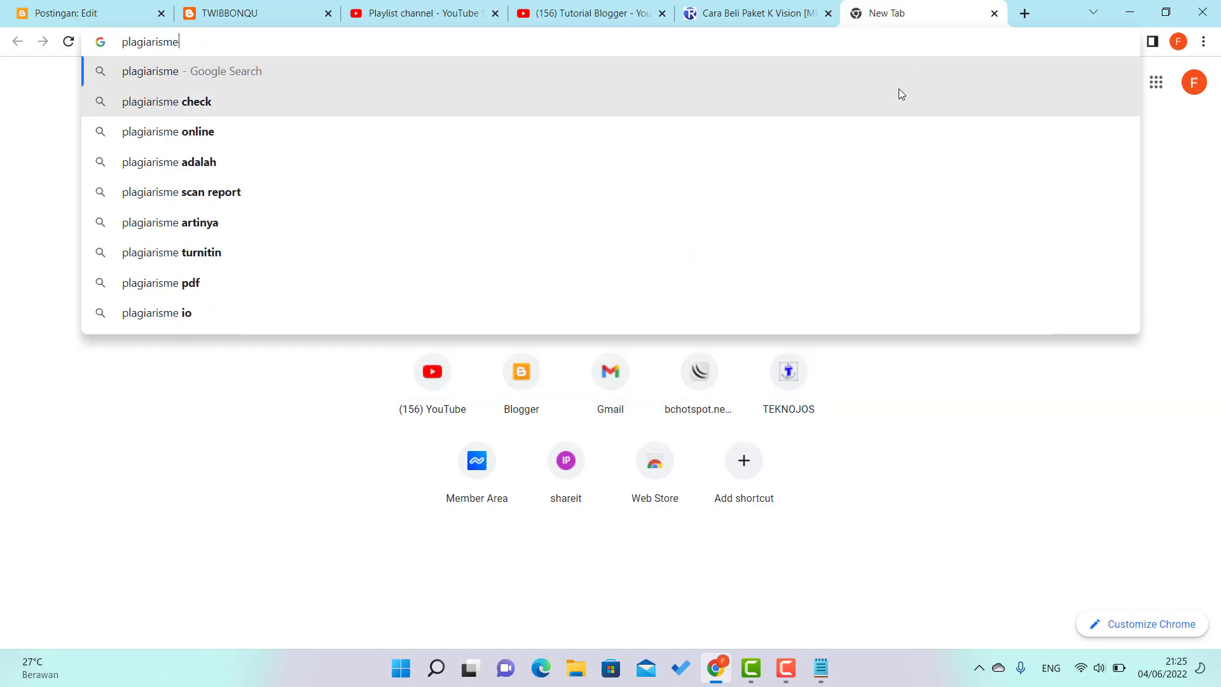
key(BackSpace)
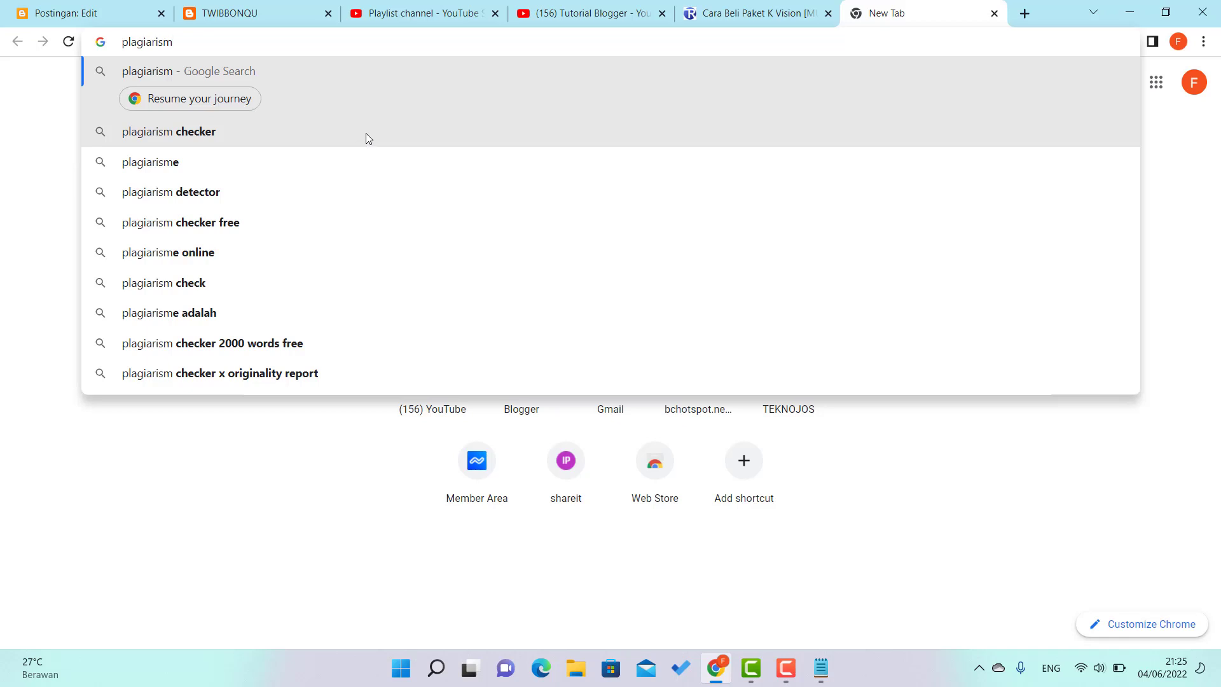
click(367, 139)
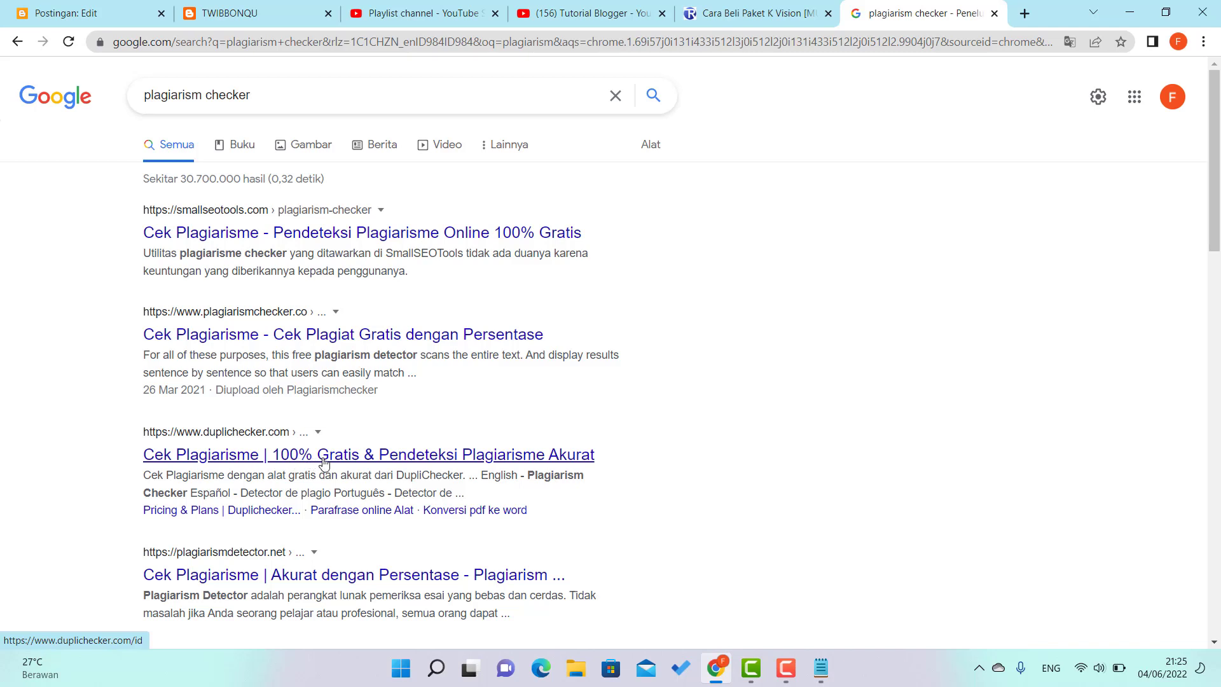
click(290, 339)
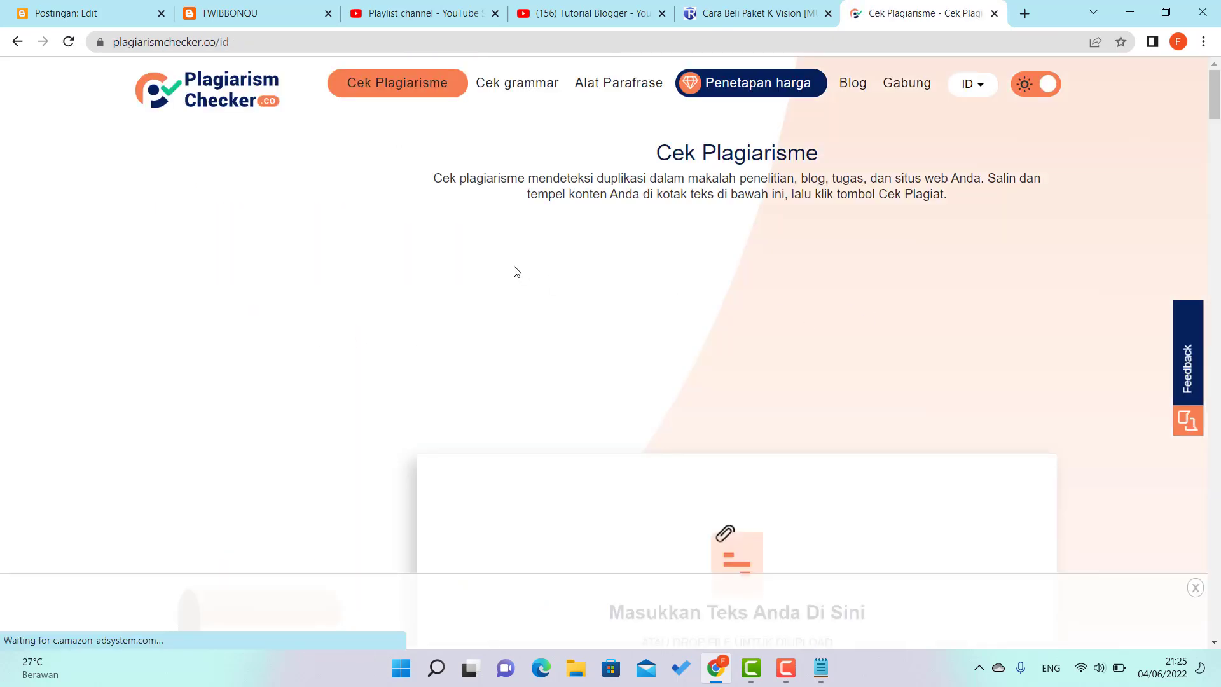
mouse_move(1218, 111)
mouse_down()
mouse_move(1219, 160)
mouse_move(1219, 111)
mouse_up()
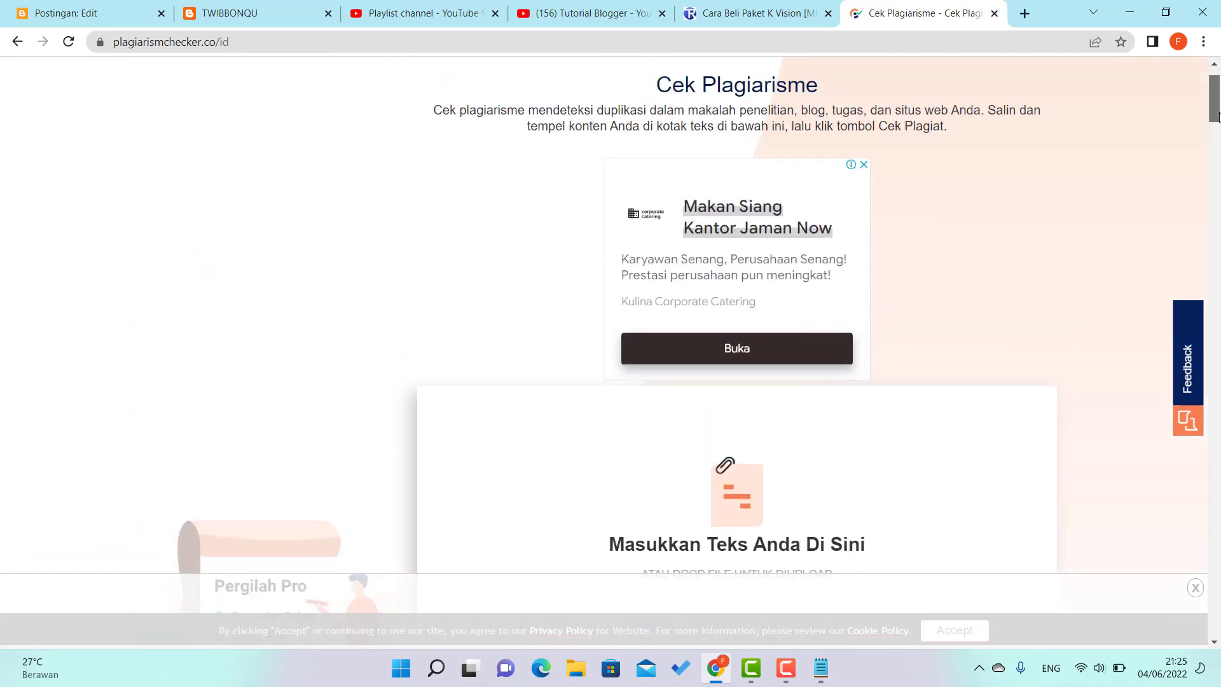
click(17, 42)
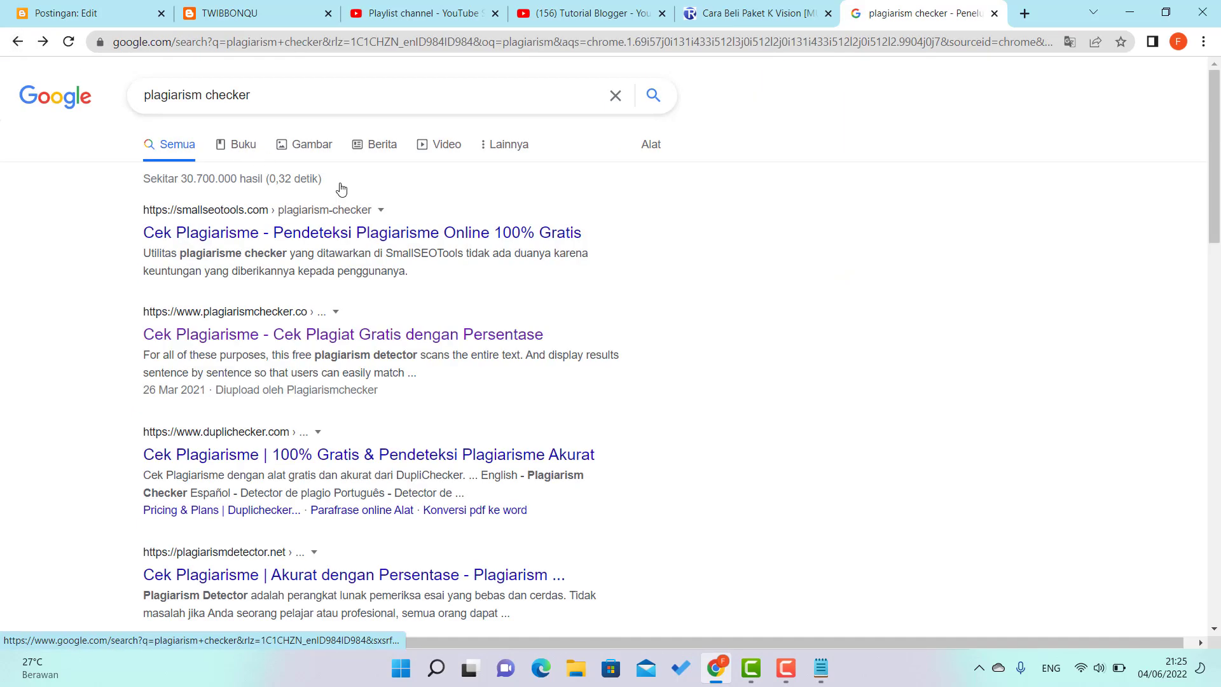
Open the SmallSEOTools plagiarism checker from the search results and paste the copied opening paragraph into its text box
click(236, 233)
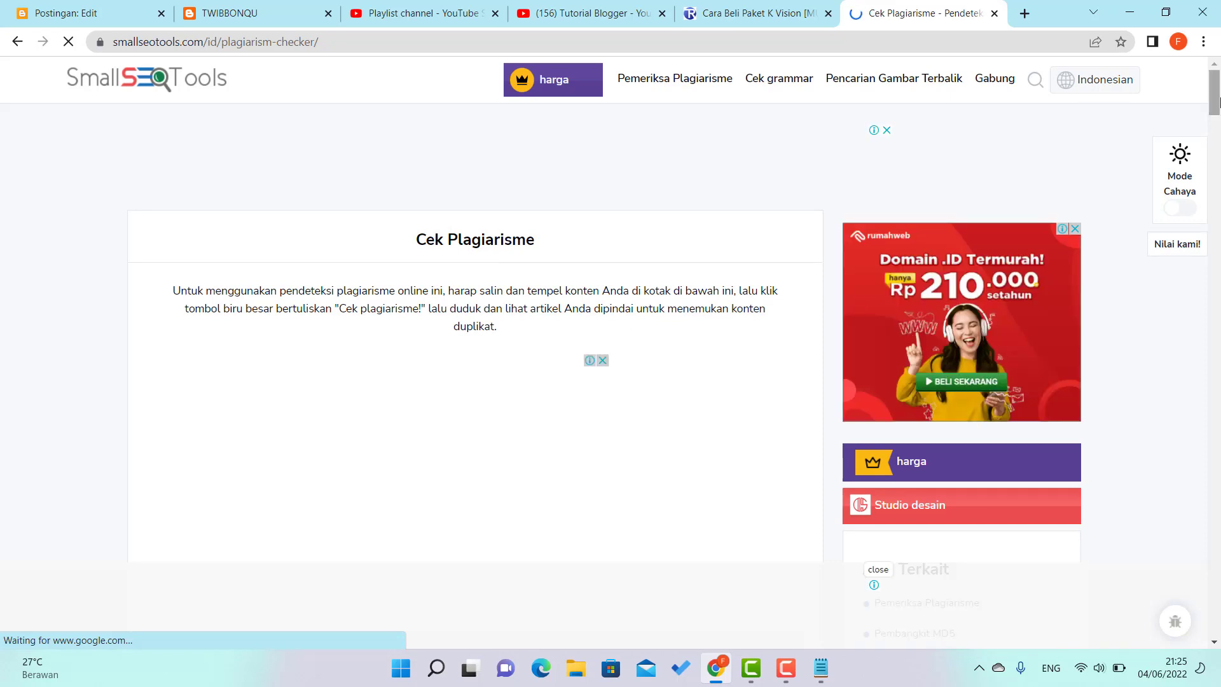
scroll(1216, 102, down, 6)
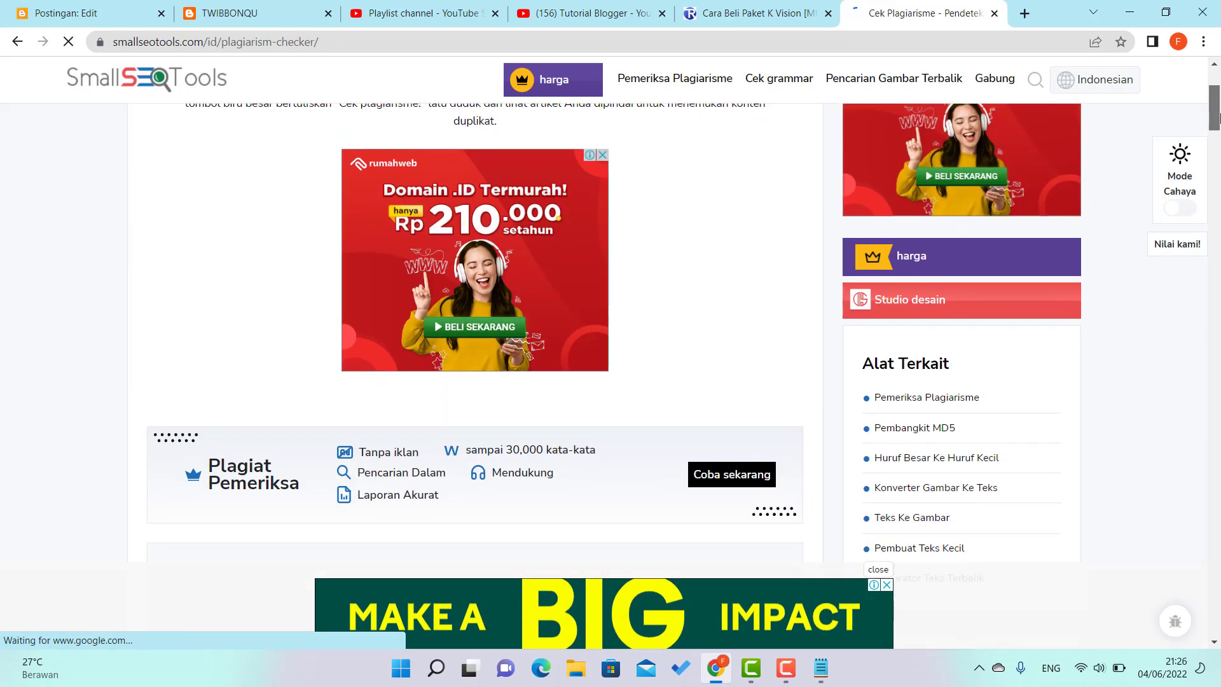
scroll(536, 254, down, 3)
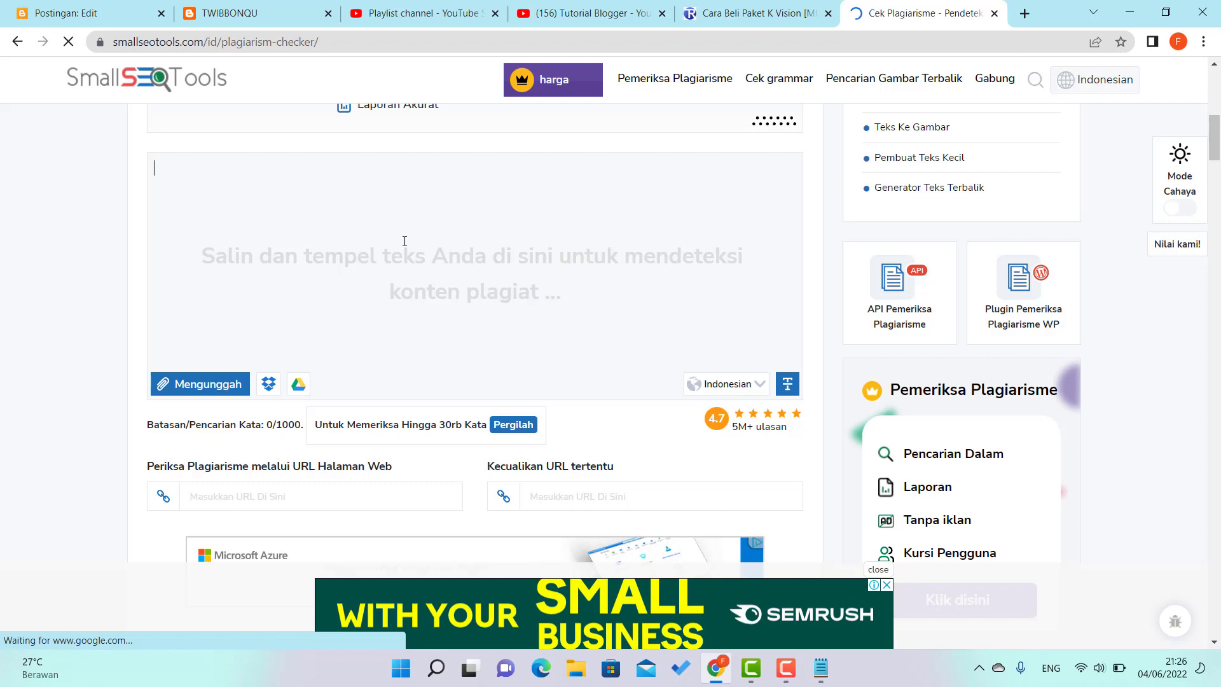
text(Cara Membeli Paket K Vision Gardiner Dengan Mudah - Cara untuk membeli paket K vision sangat mudah sekali, anda cukup menginstal aplikasi Star pulsa atau membeli langsung menggunakan aplikasi K Vision.)
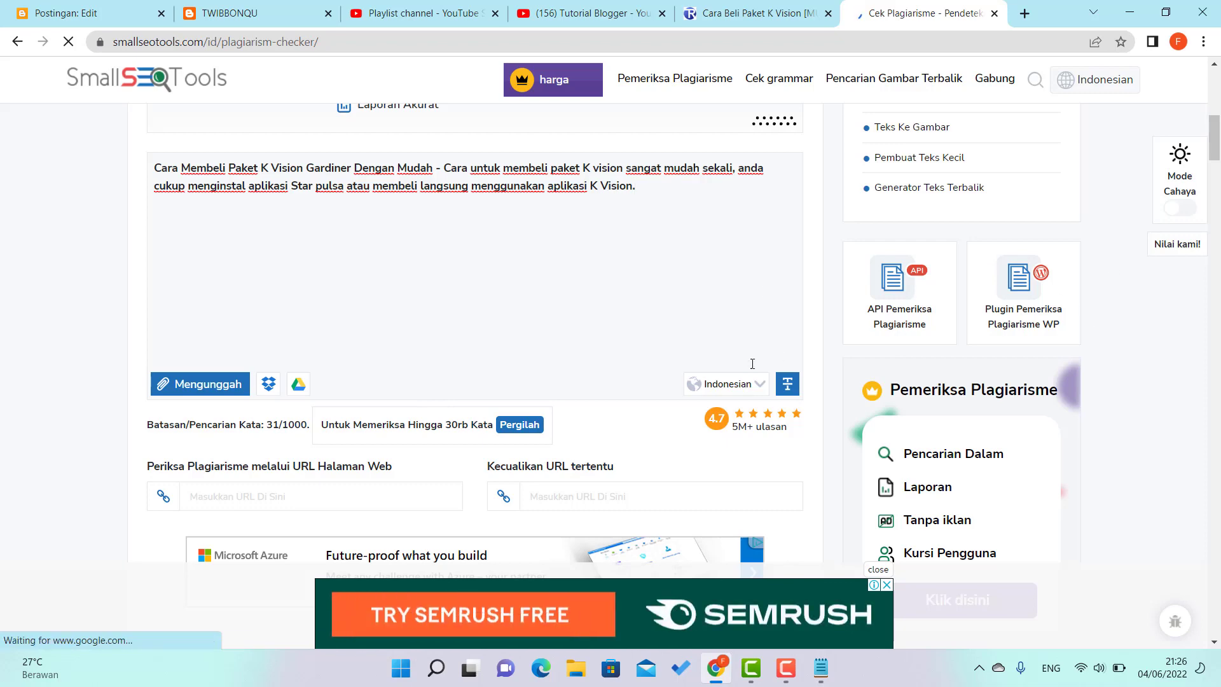
Complete the "Saya bukan robot" verification and run the plagiarism check on the pasted paragraph
scroll(1219, 147, down, 3)
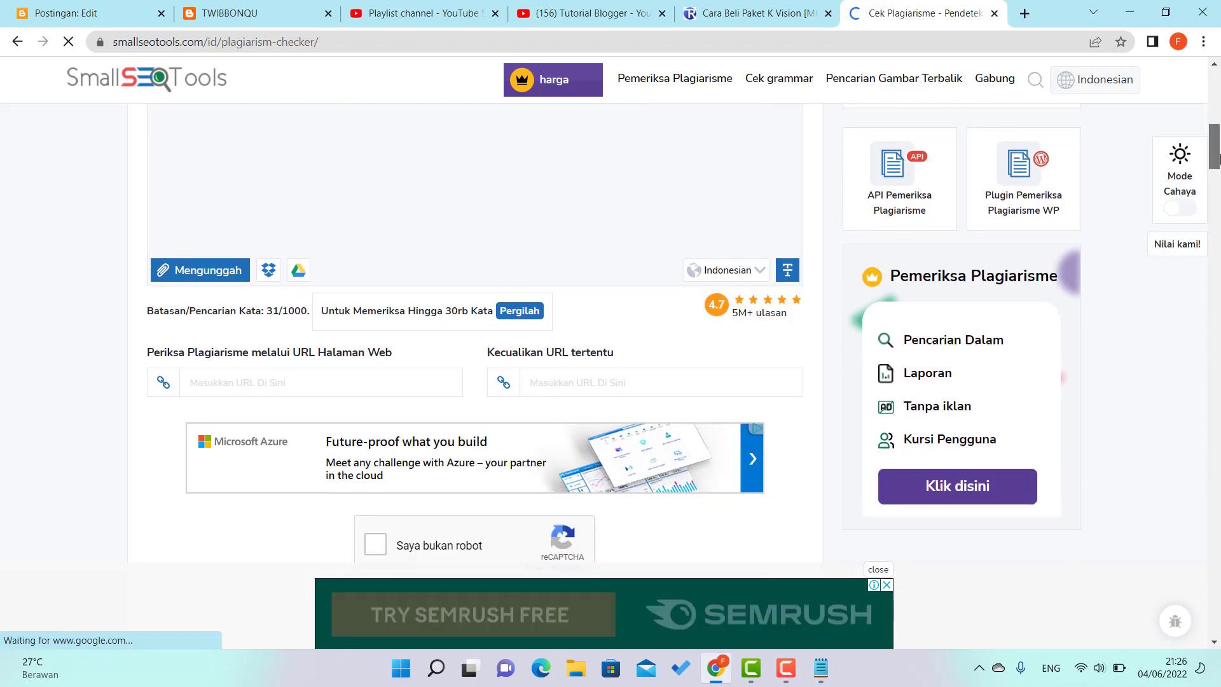
scroll(1219, 145, up, 4)
drag(1219, 145, 1219, 162)
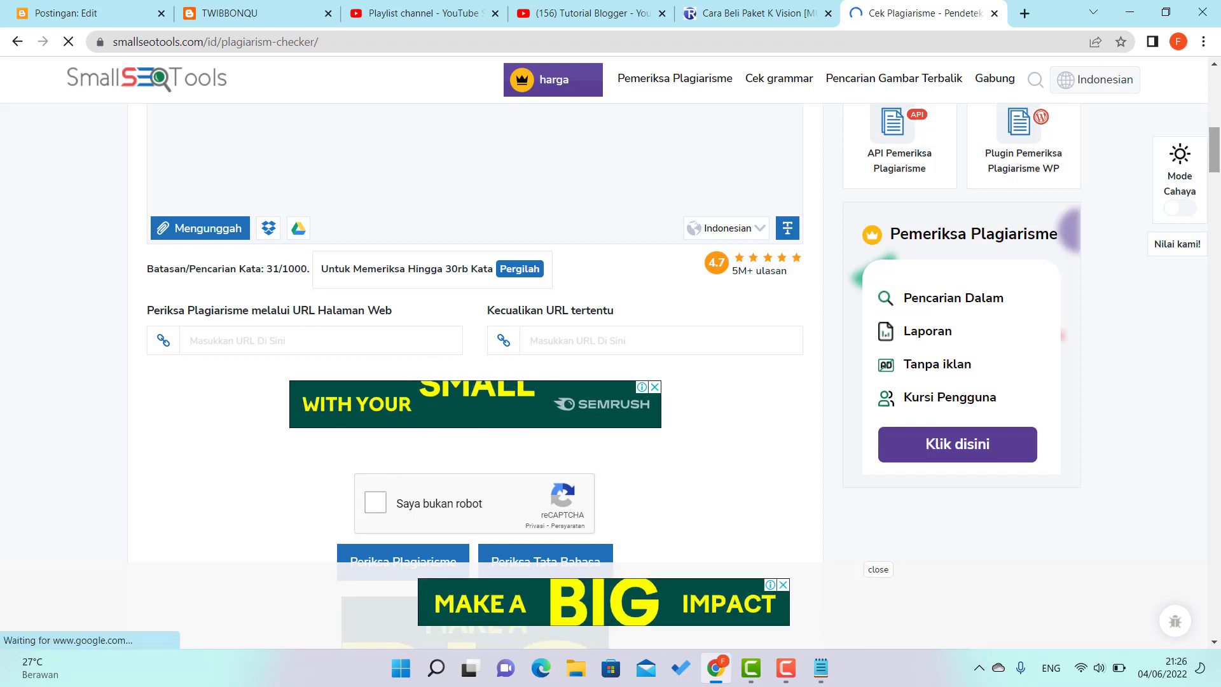
scroll(375, 454, down, 1)
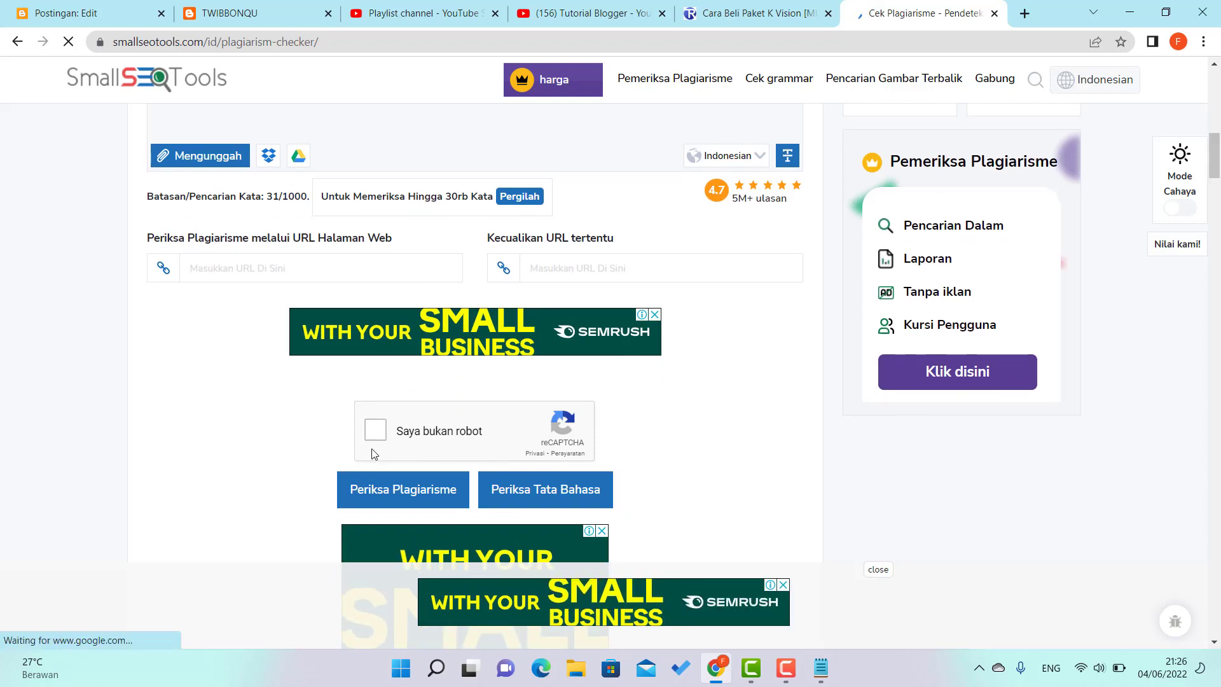
click(384, 436)
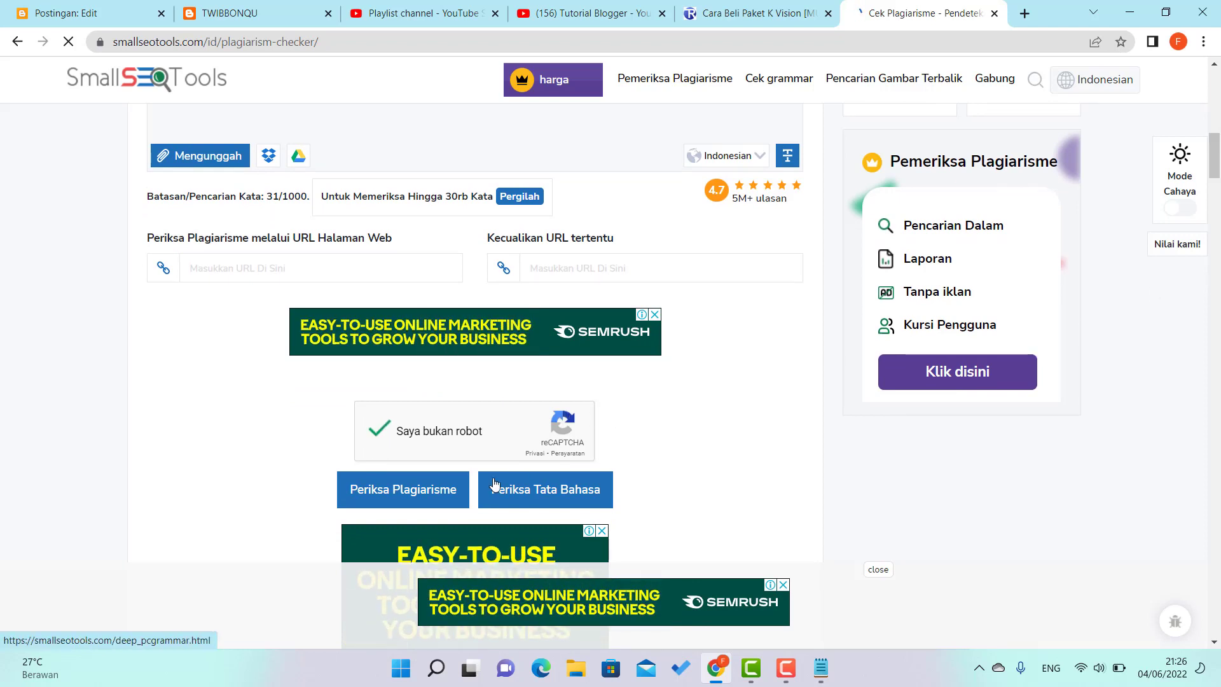
click(404, 489)
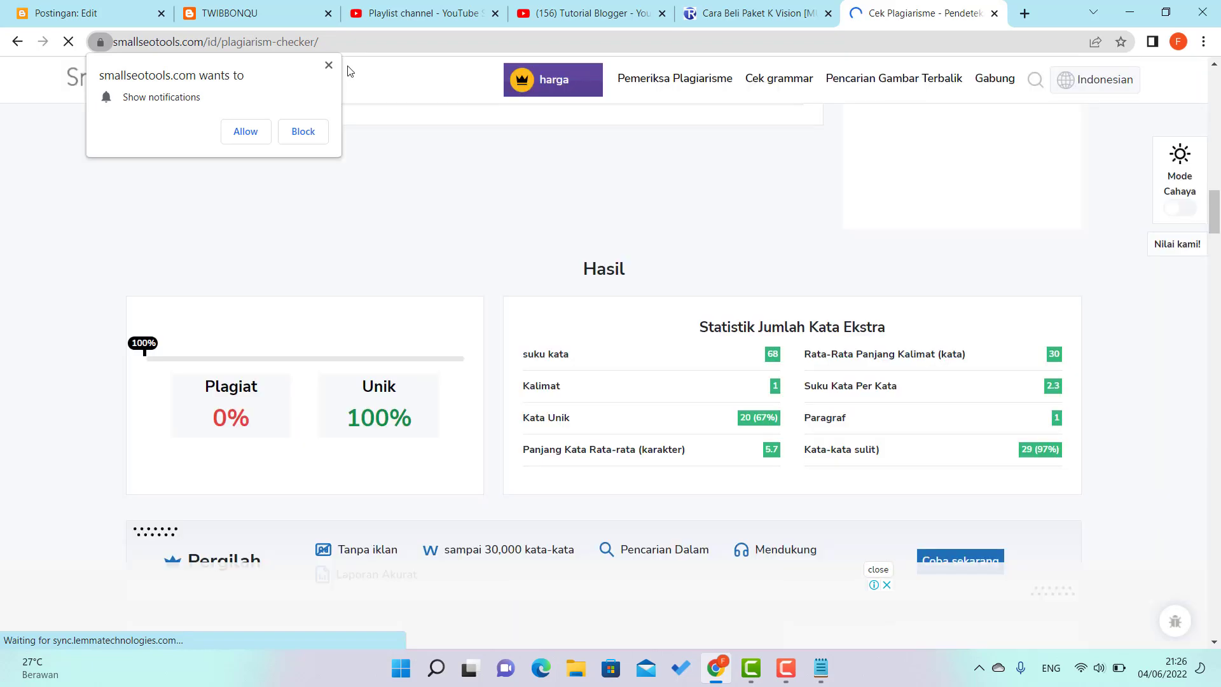
Dismiss the notification request and the Grammarly offer, and examine the plagiarism and uniqueness results
click(329, 65)
scroll(332, 68, down, 1)
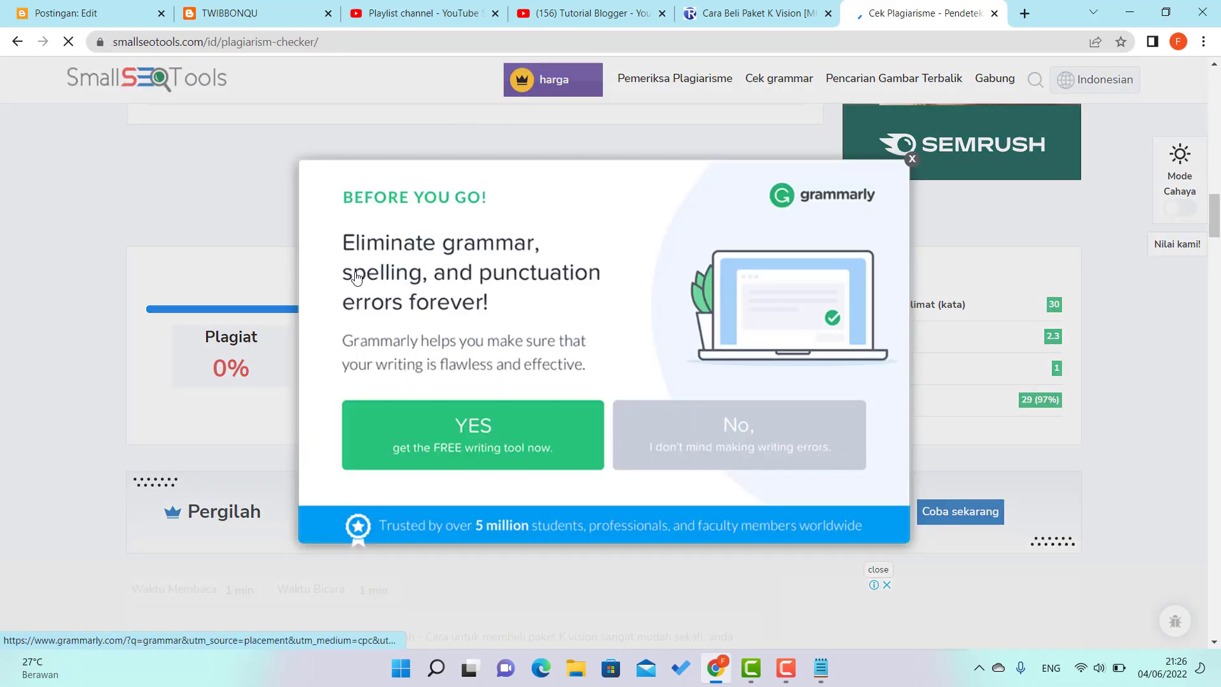
click(912, 159)
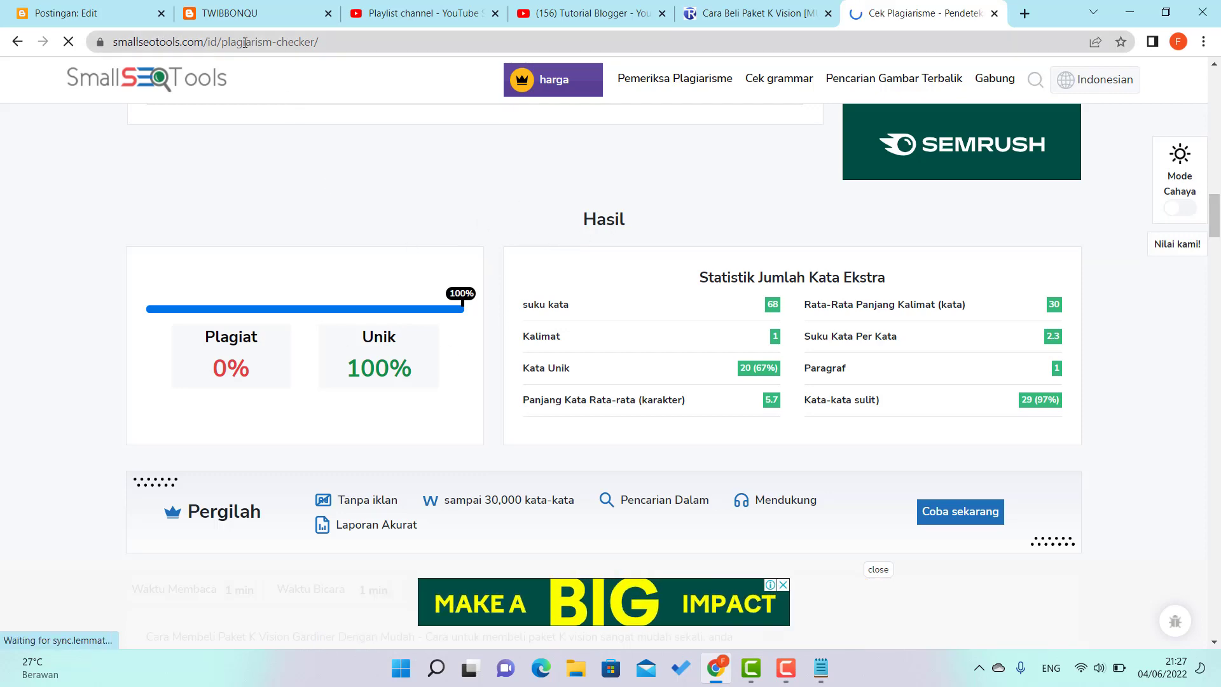
Return to the Blogger post and delete the two source paragraphs below the rewritten opening paragraph
click(89, 13)
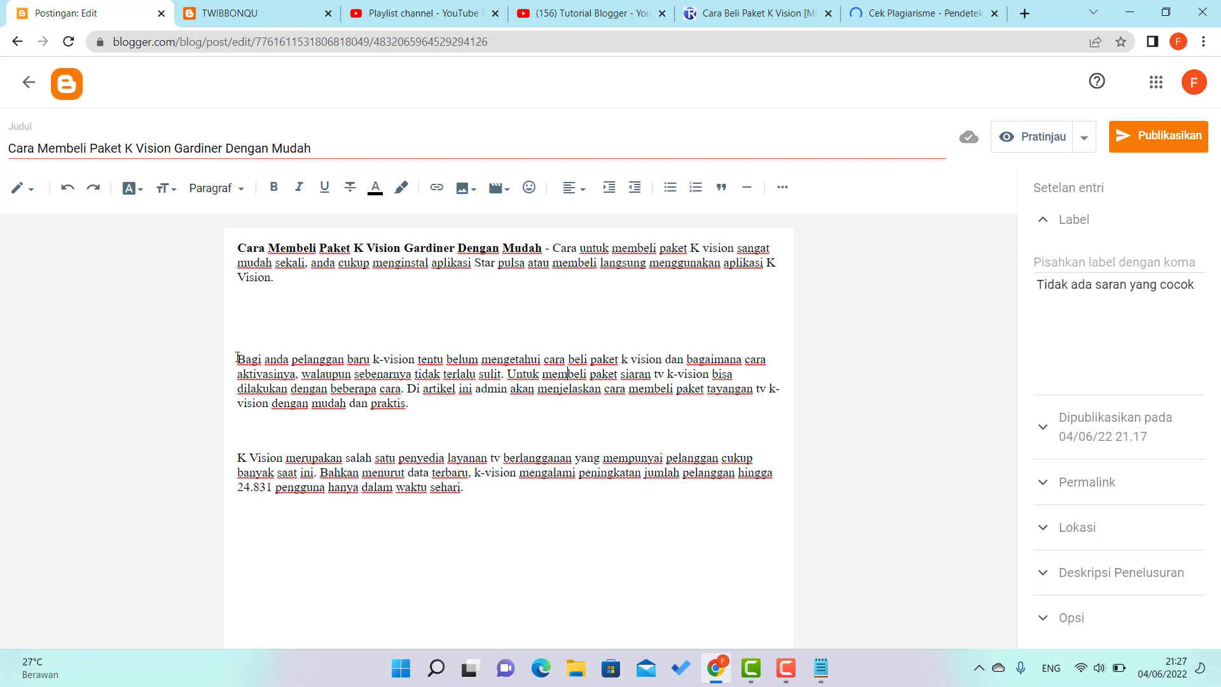
drag(237, 357, 478, 497)
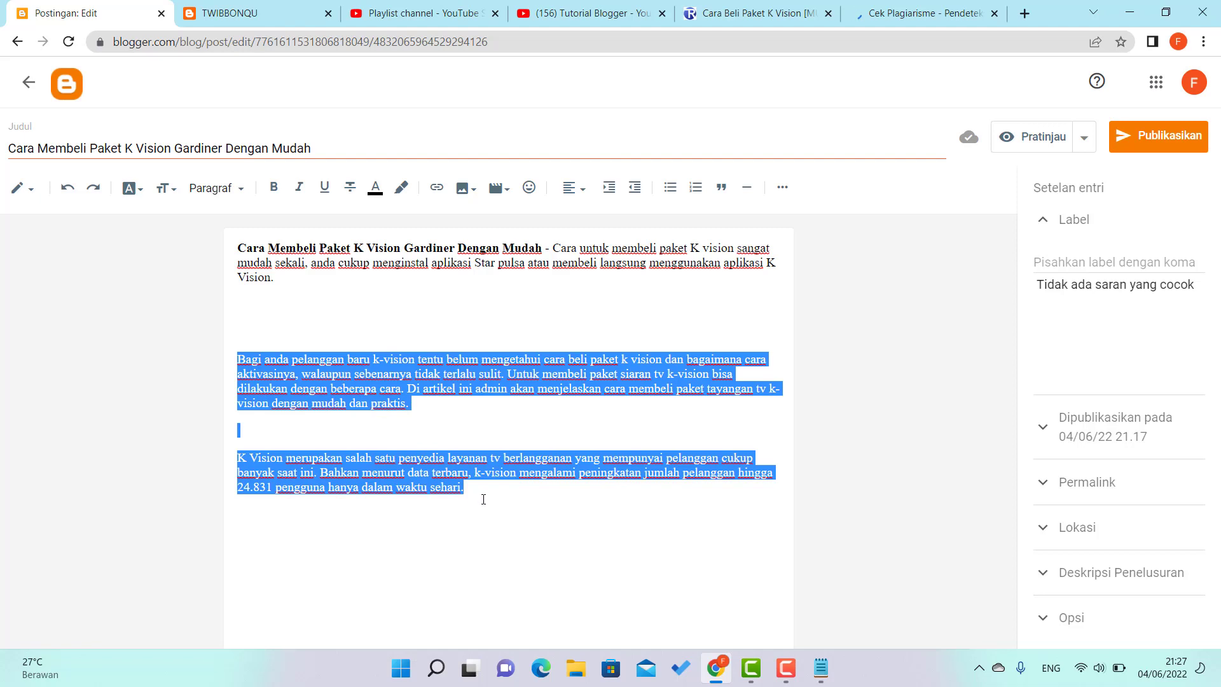
key(BackSpace)
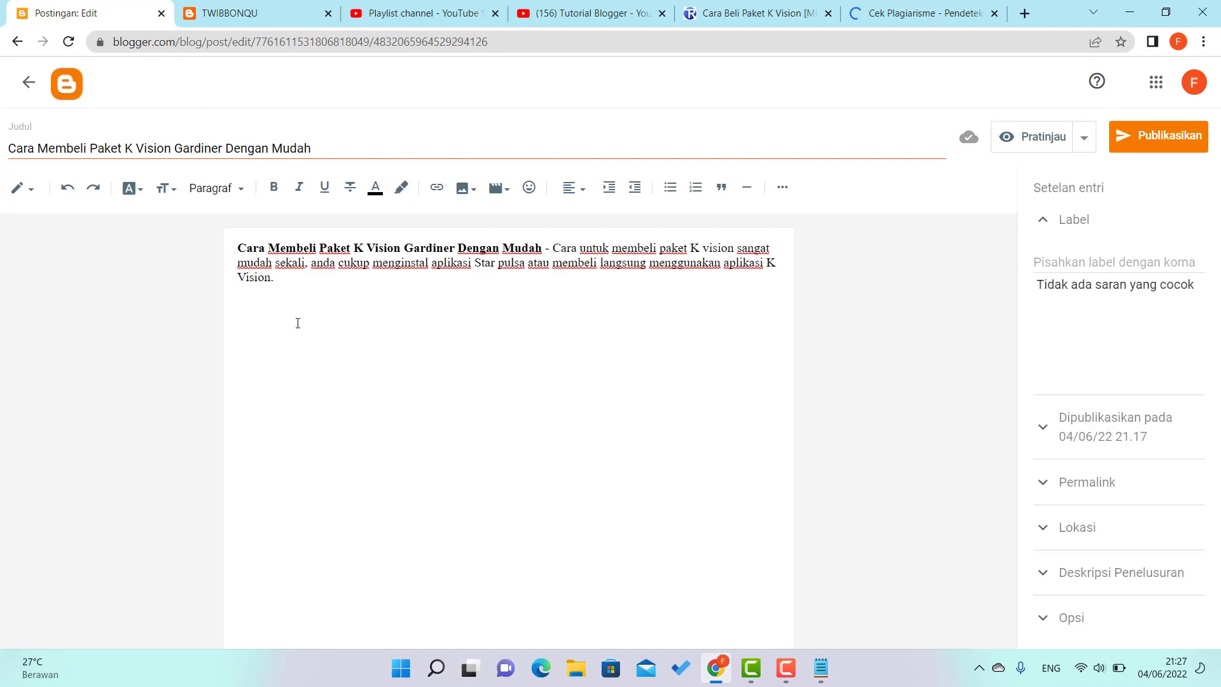
Review the SmallSEOTools plagiarism results again, leave the post editor, and look through the Tutorial Blogger playlist on YouTube
click(938, 9)
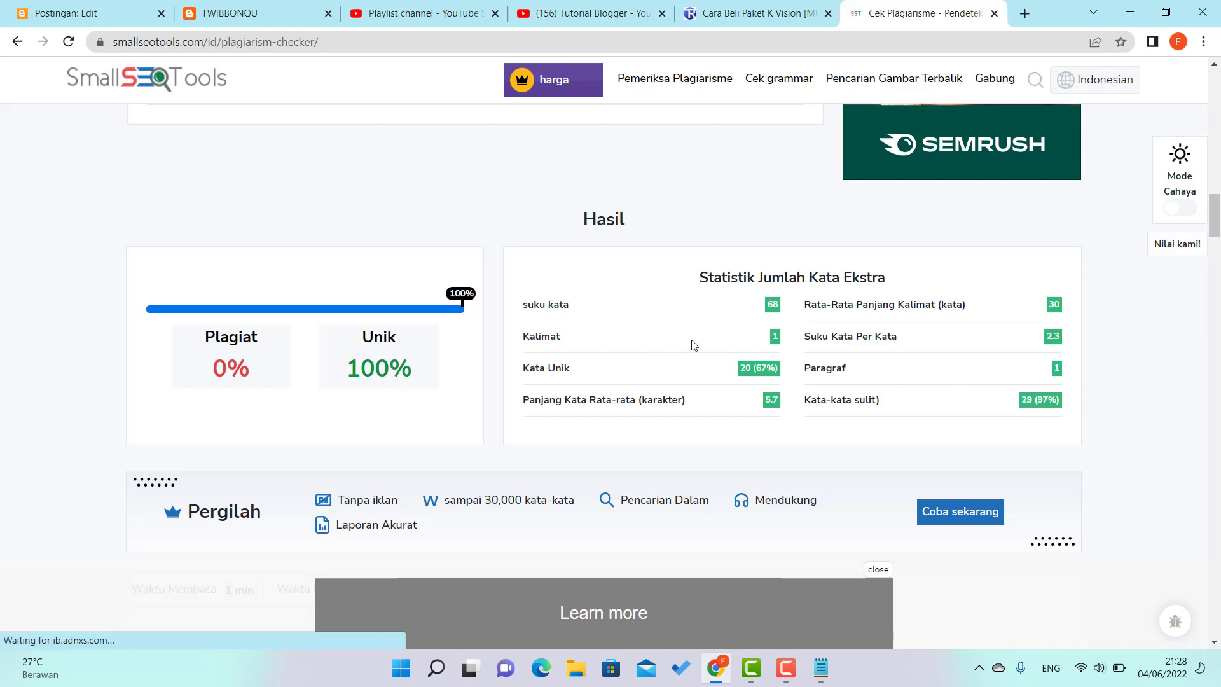
click(106, 6)
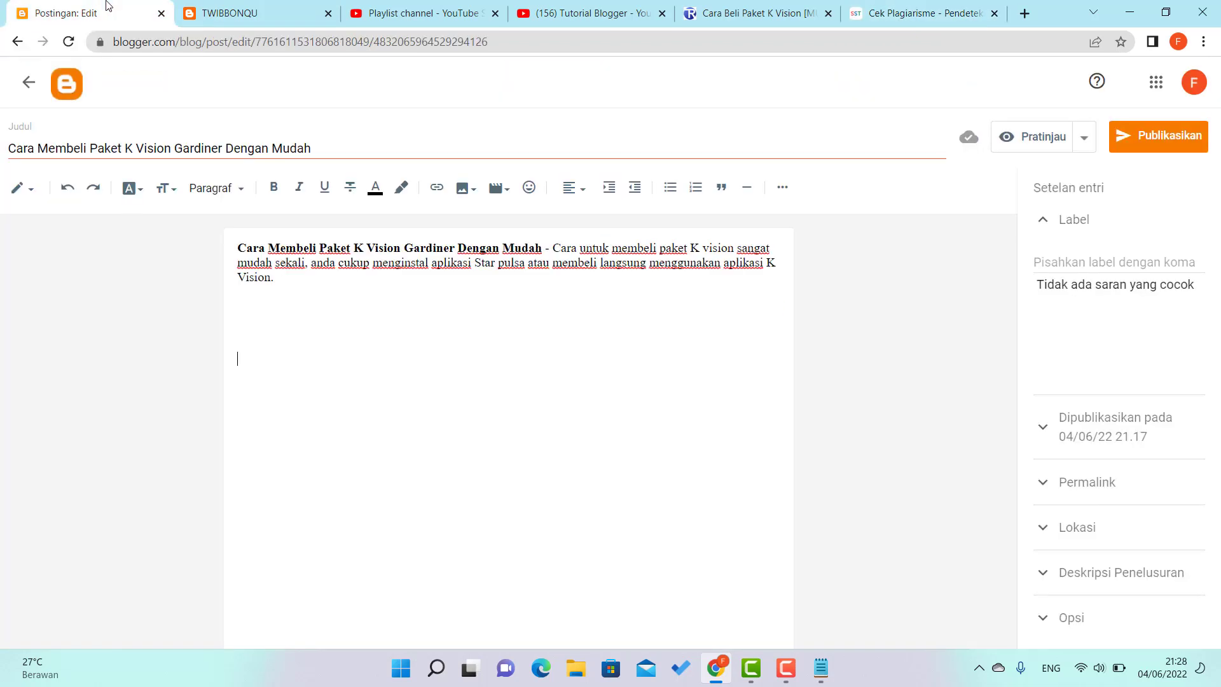
click(29, 82)
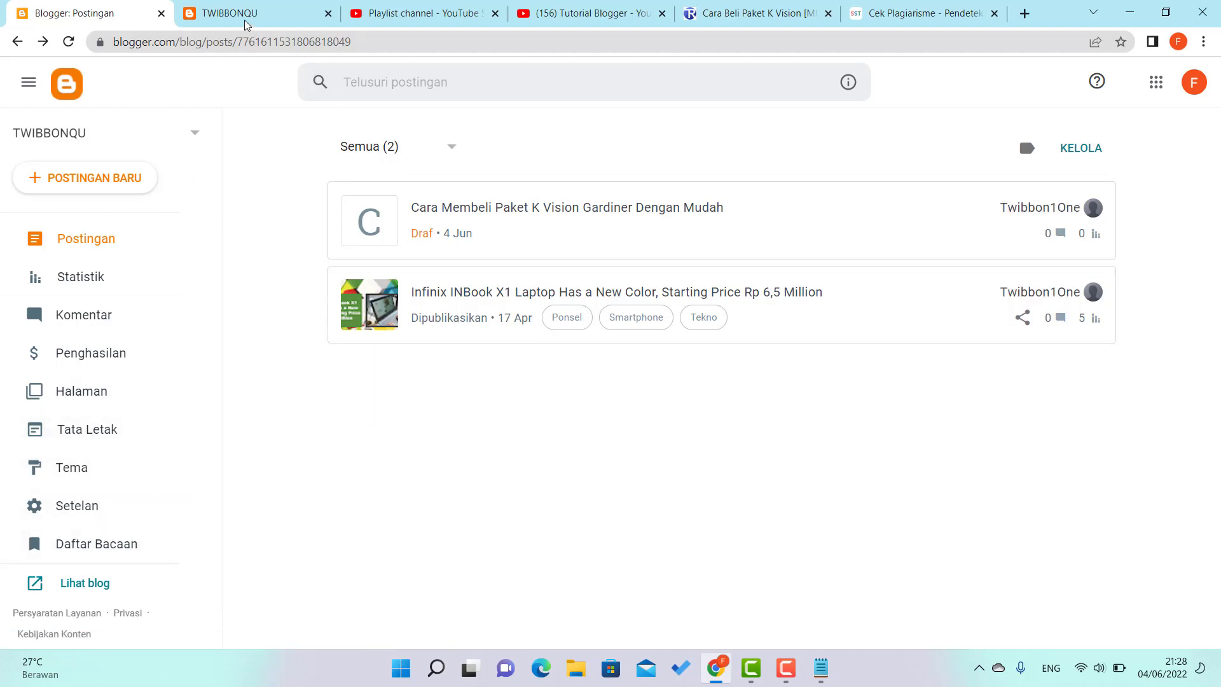
click(559, 13)
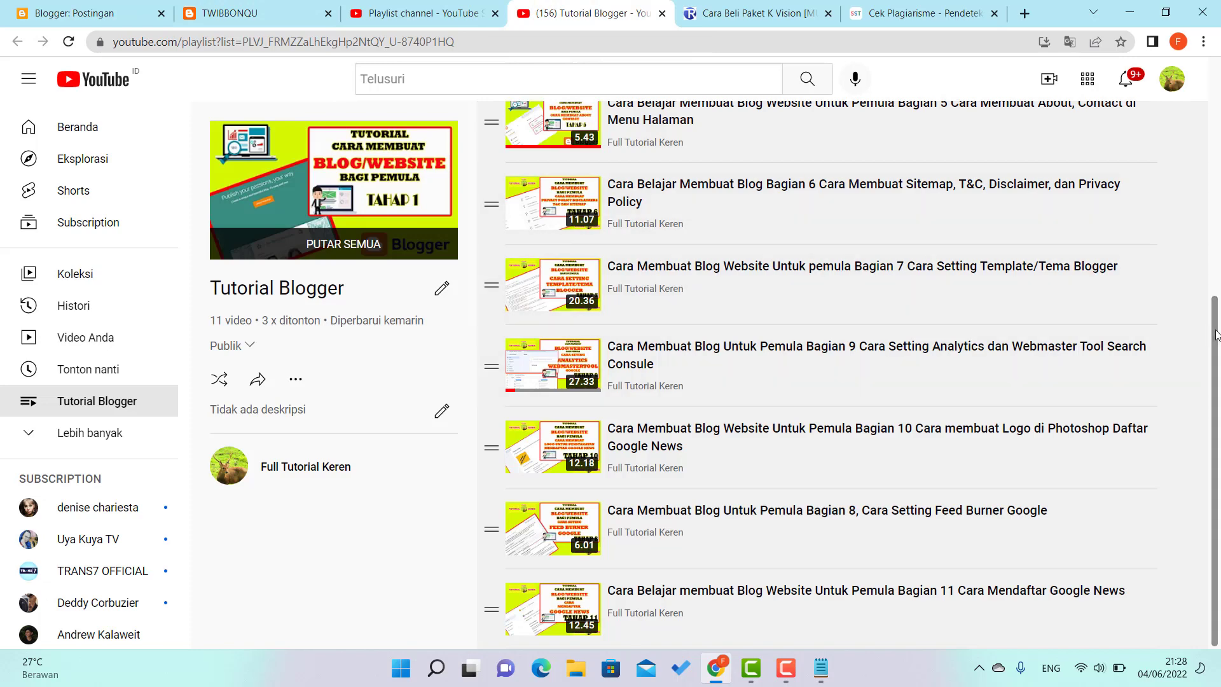
scroll(1218, 493, up, 6)
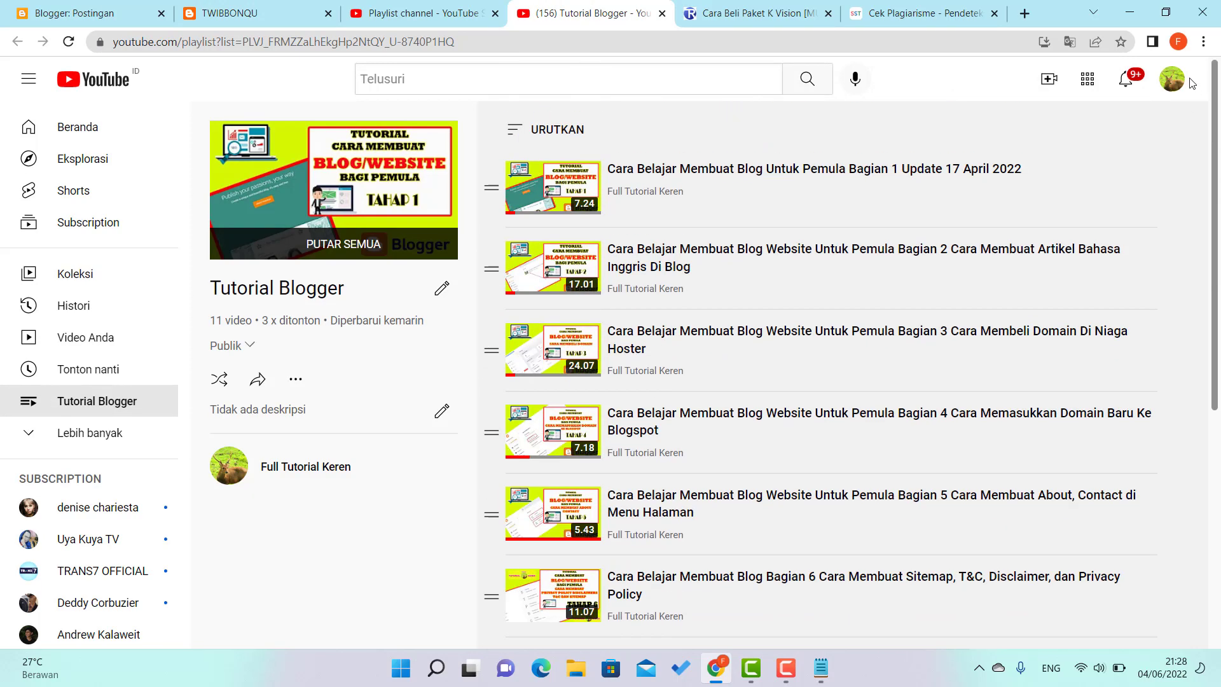
Return to Blogger, open the blog description in the basic settings, and save it without edits
click(89, 5)
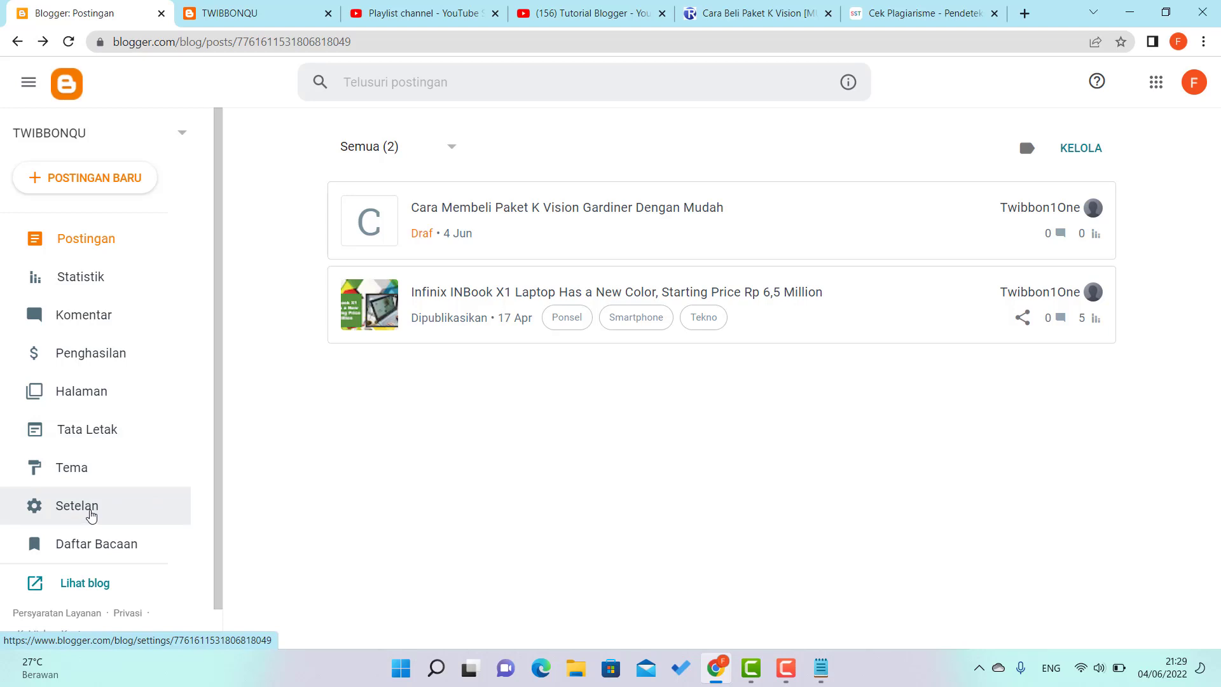
click(96, 511)
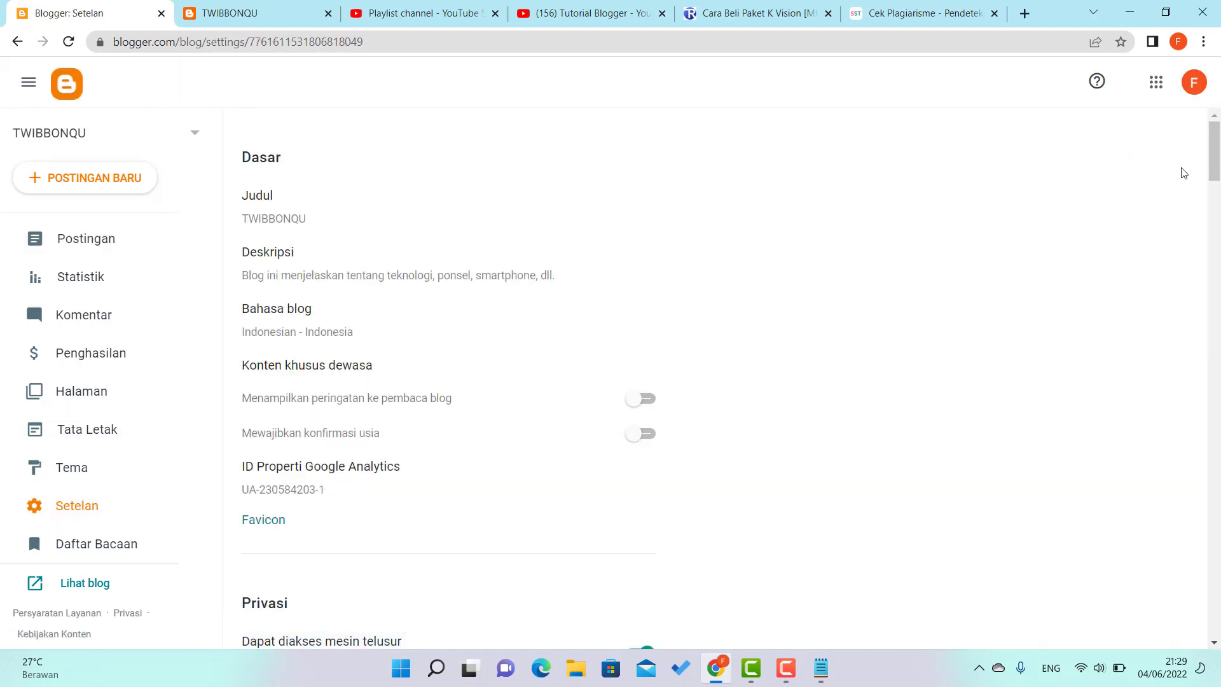
scroll(1218, 153, down, 1)
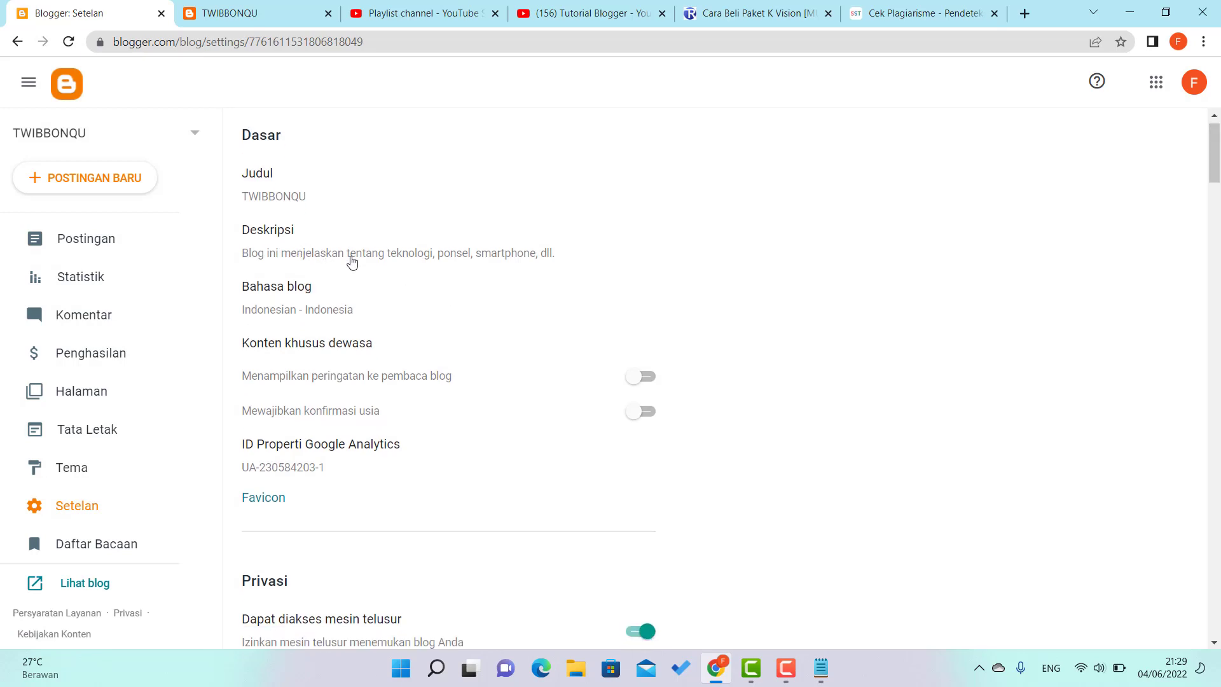
click(302, 246)
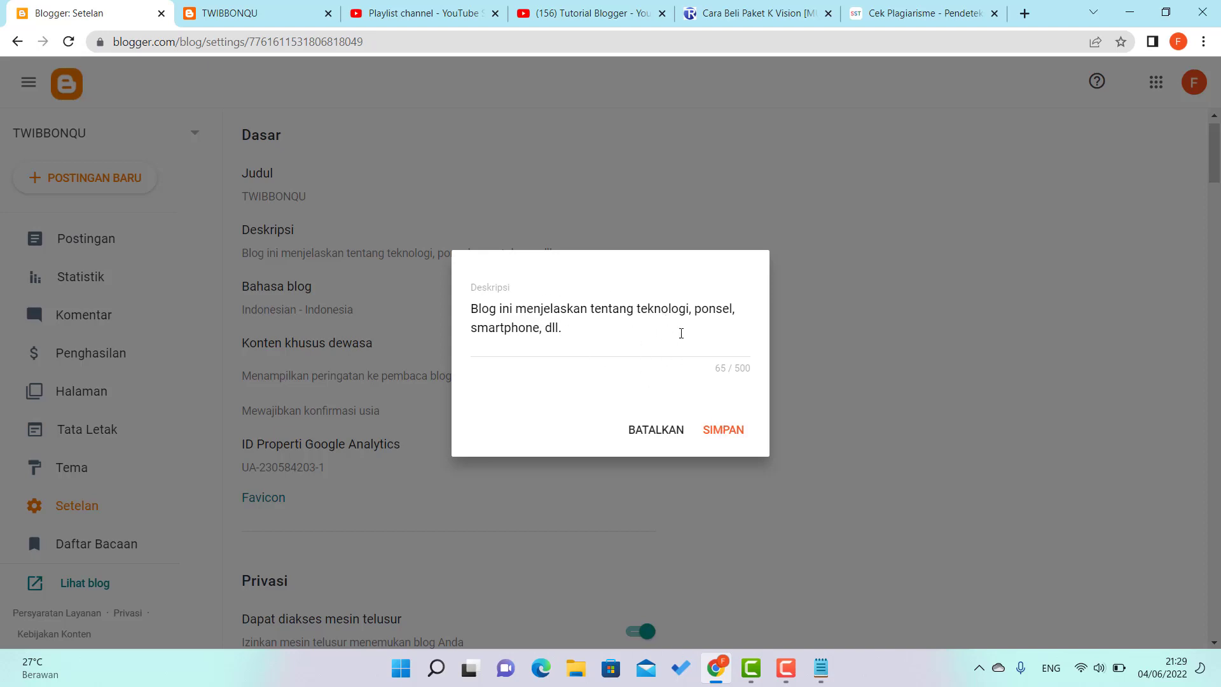
click(729, 431)
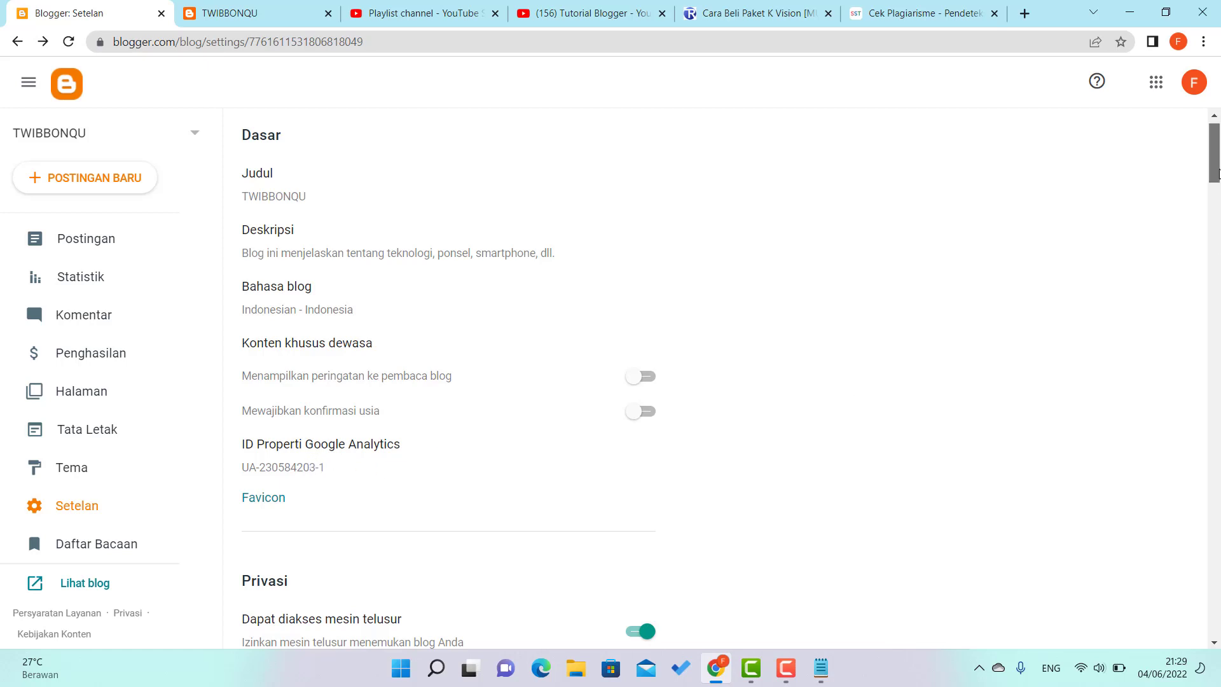
Switch the search description option in the blog's meta tag settings off and back on
drag(1218, 173, 1219, 487)
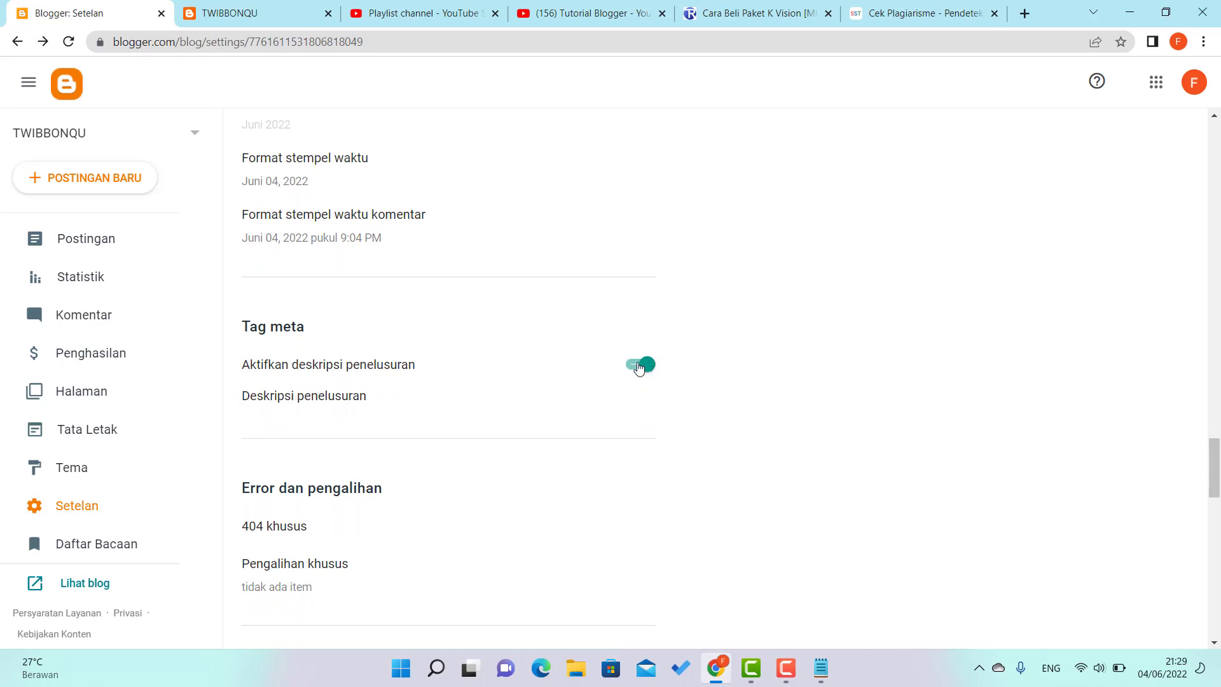
click(639, 366)
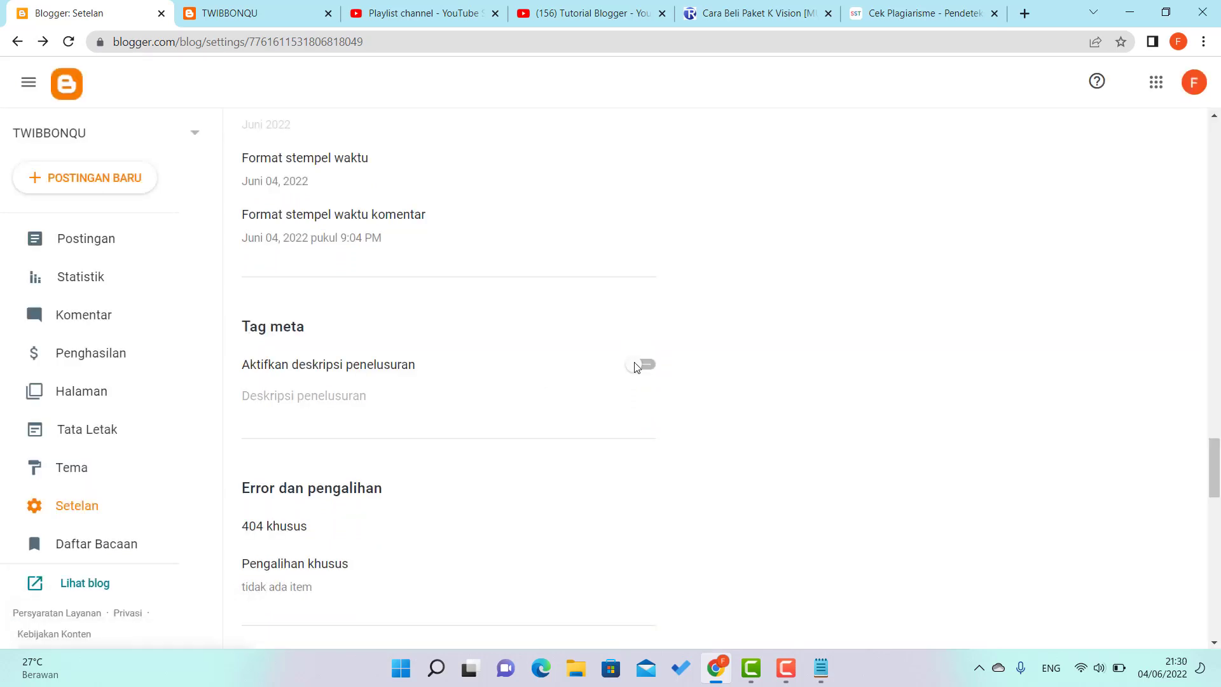
click(636, 366)
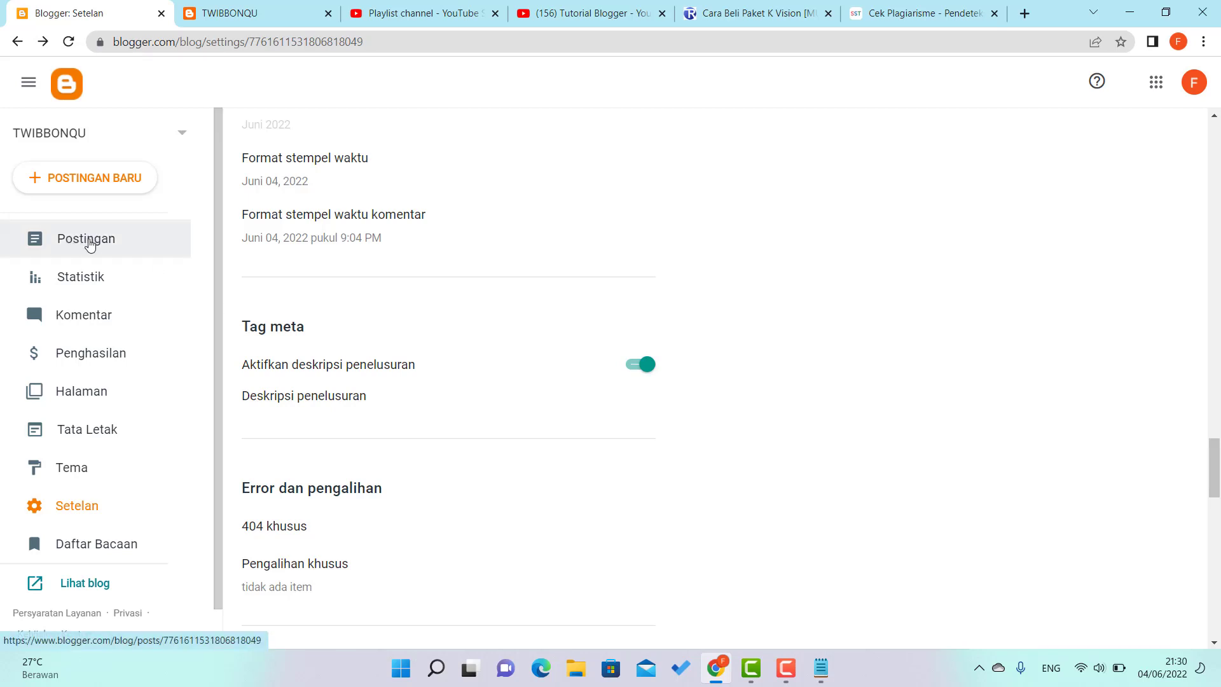
Open the K Vision draft, expand its search description section to view the field, and return to the post list
click(89, 243)
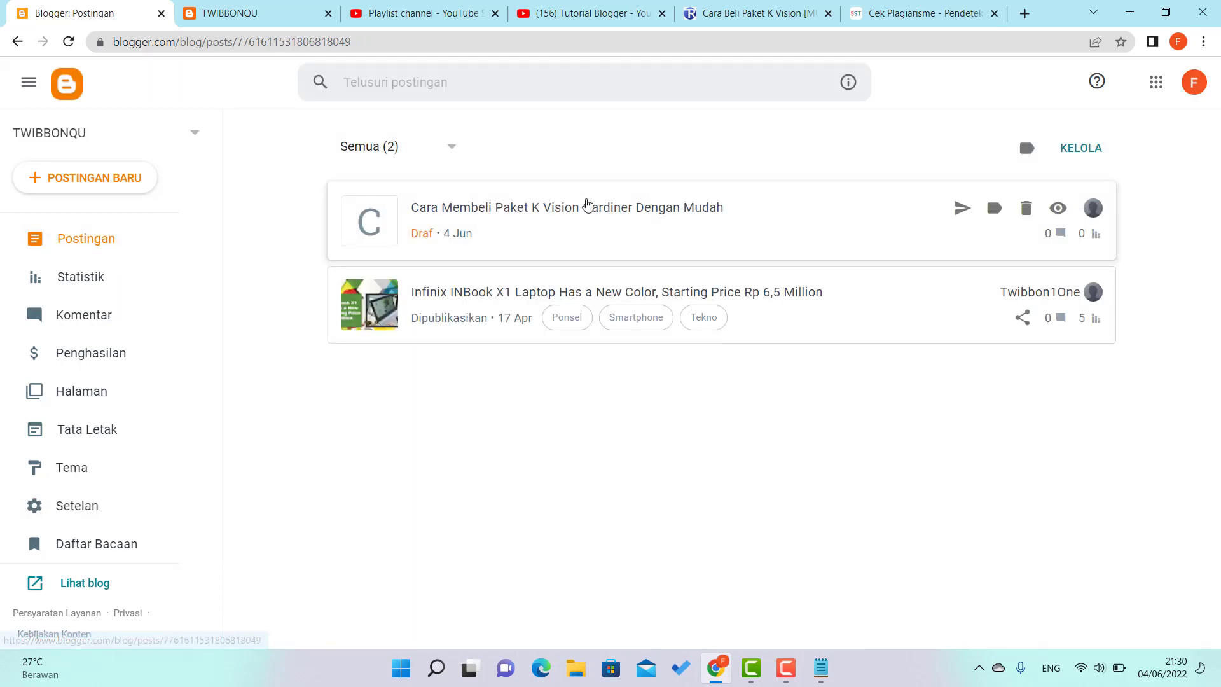
click(590, 211)
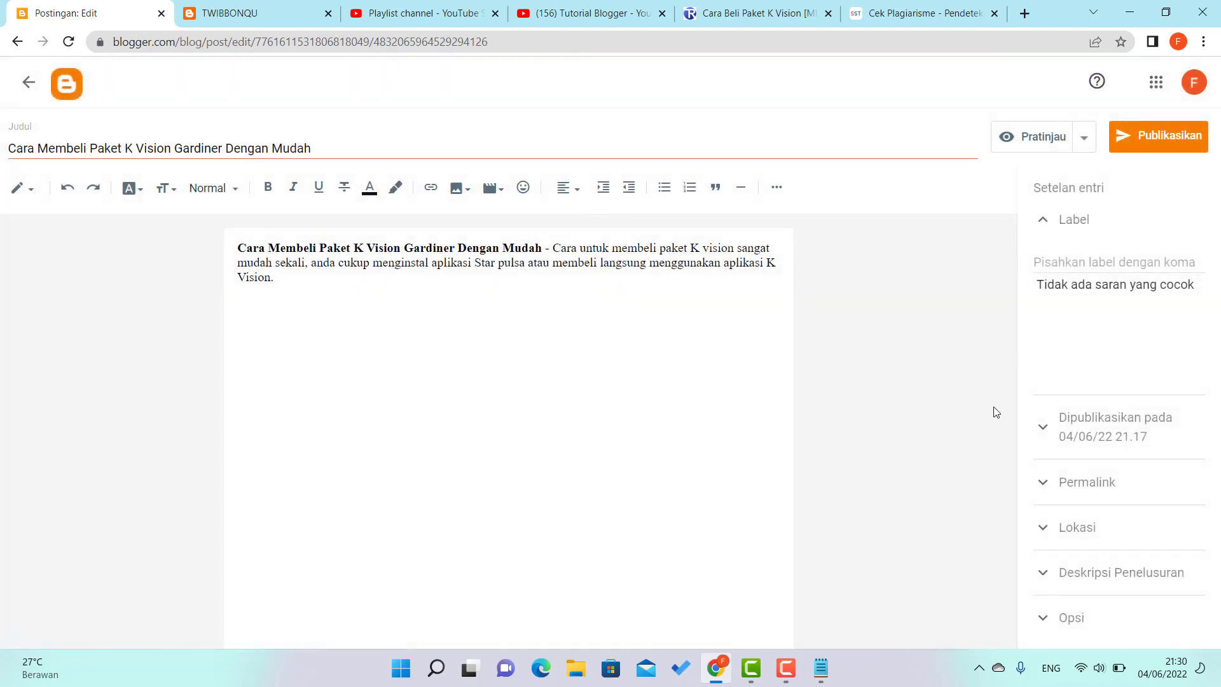
click(1096, 576)
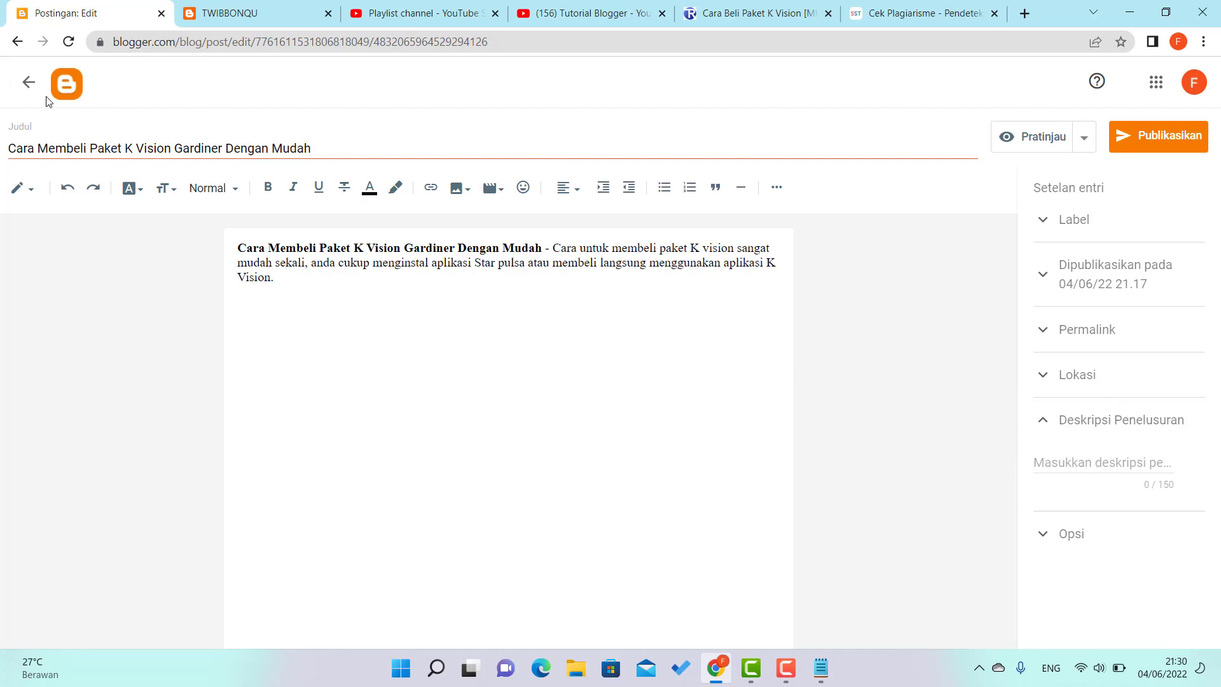
click(29, 82)
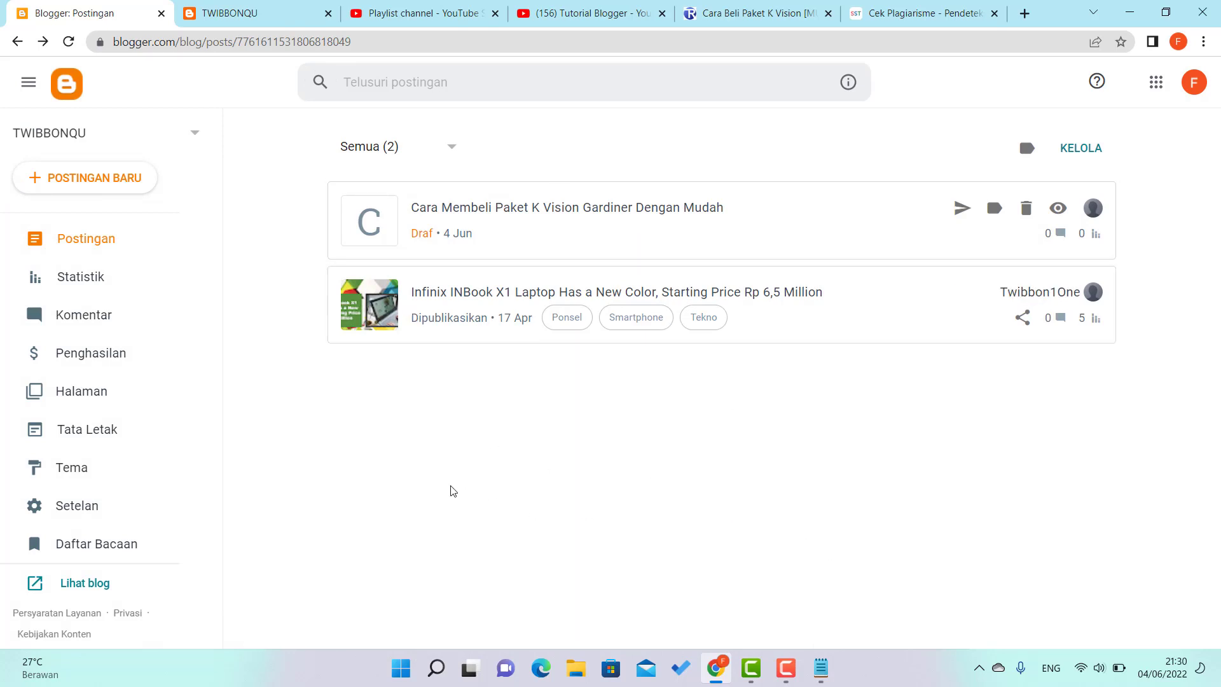
Open the blog settings again and look through the Tutorial Blogger playlist on YouTube for the related tutorials
click(112, 516)
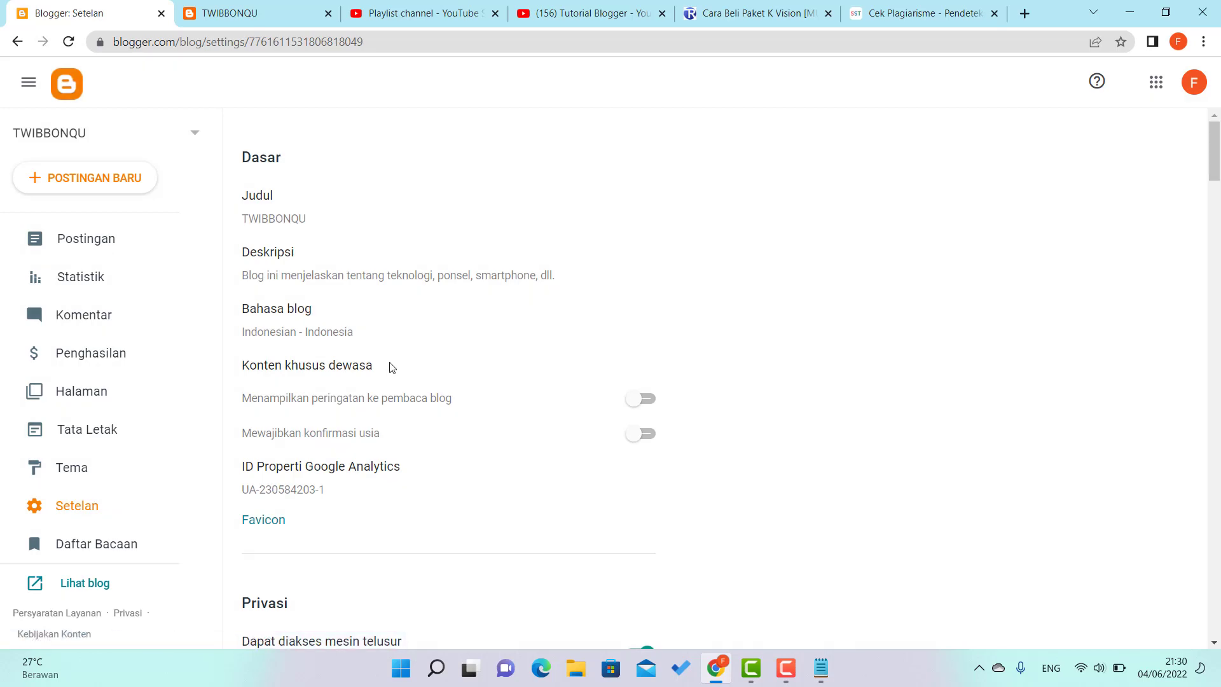
click(576, 14)
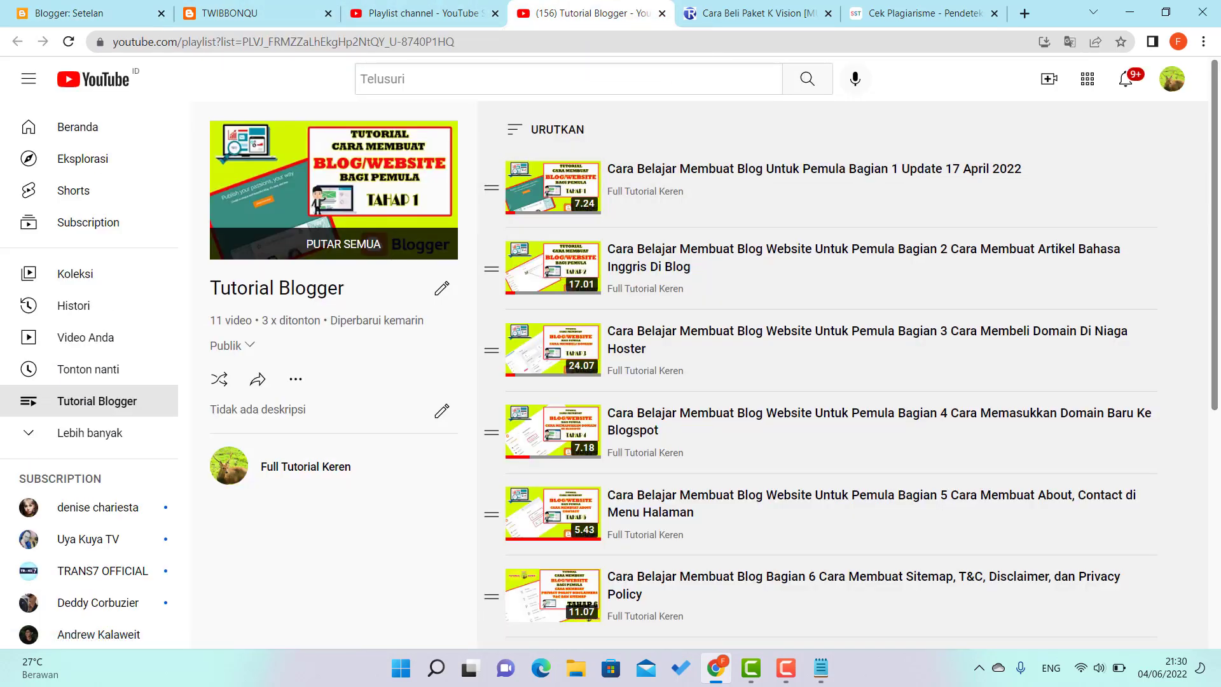
scroll(1219, 189, down, 6)
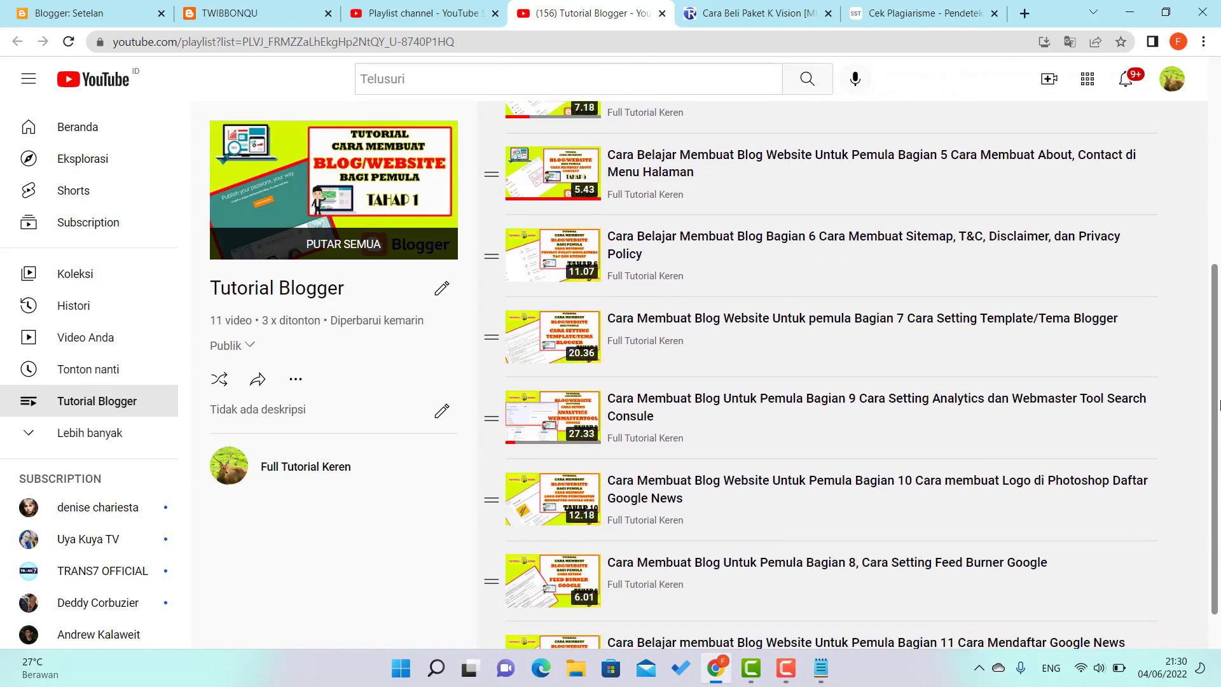